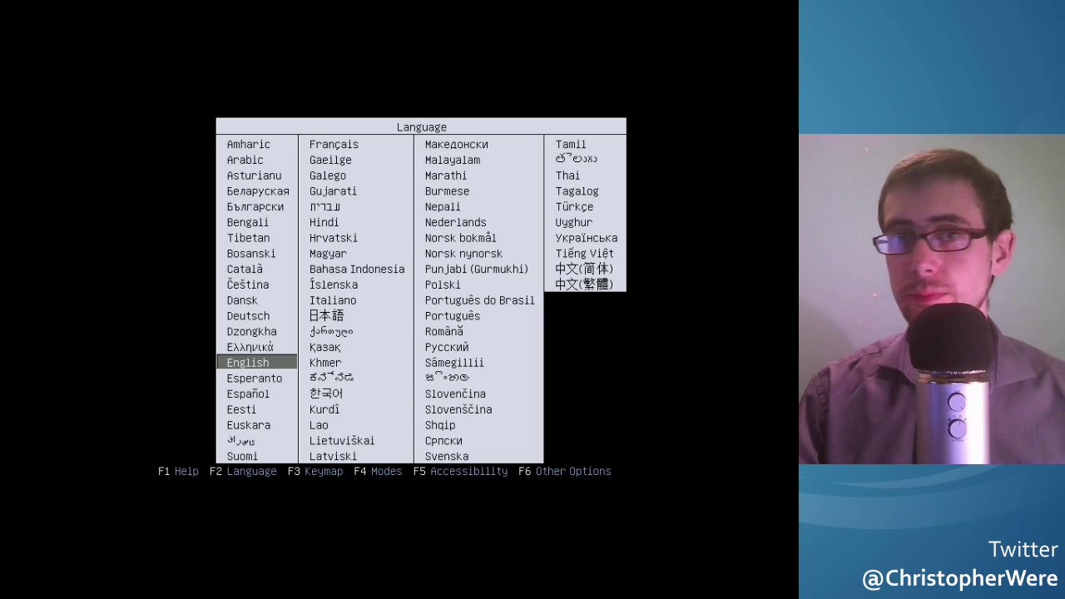
Keep English as the boot language and highlight Install Lubuntu in the boot menu.
key(Up)
key(Down)
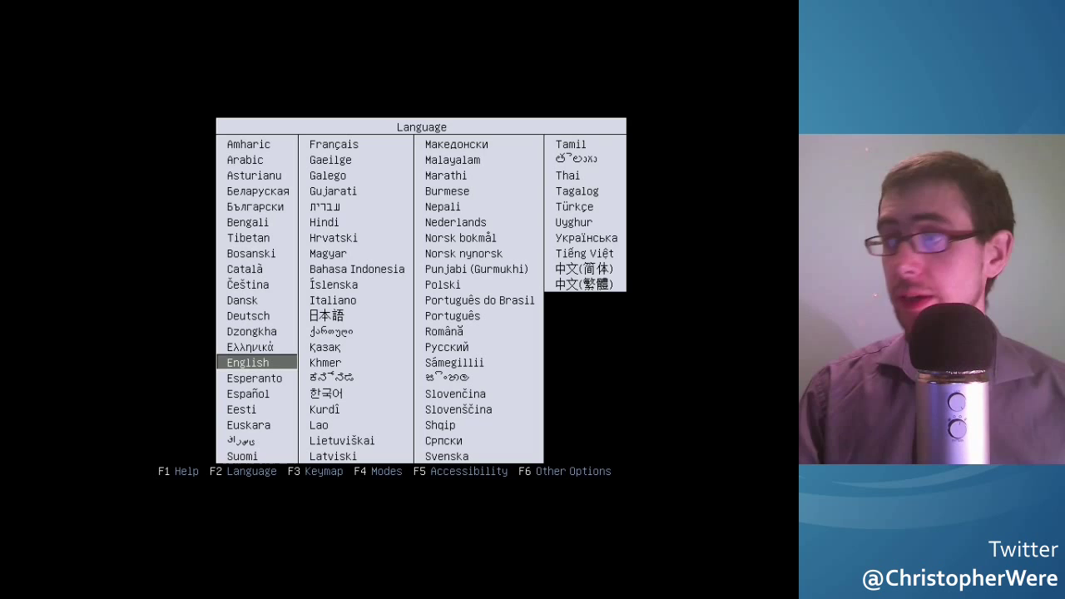
key(Return)
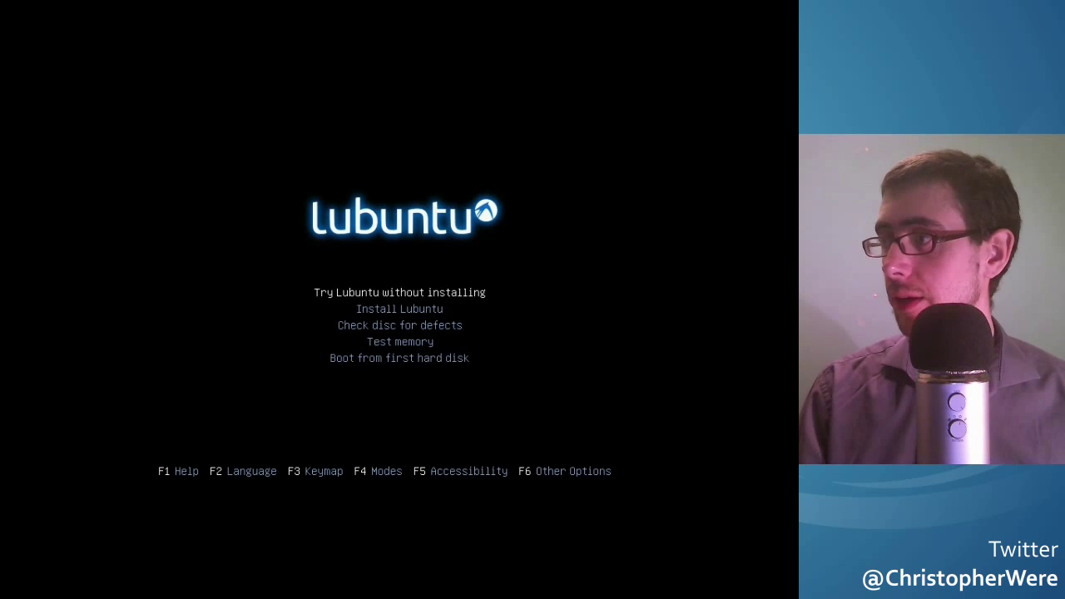
key(Down)
key(Up)
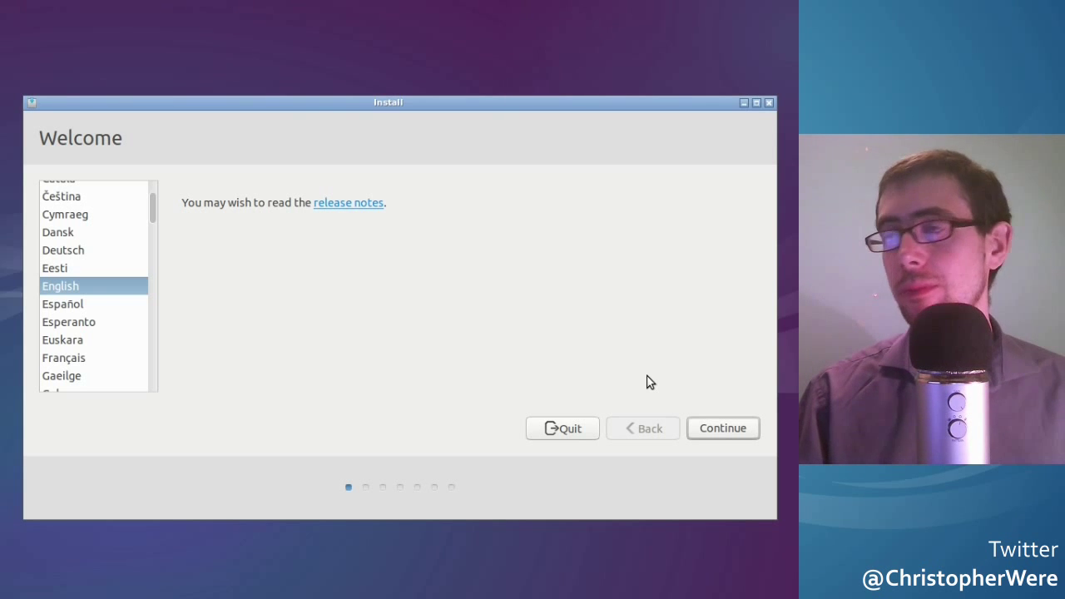
Continue past the installer's Welcome page with English selected.
click(741, 429)
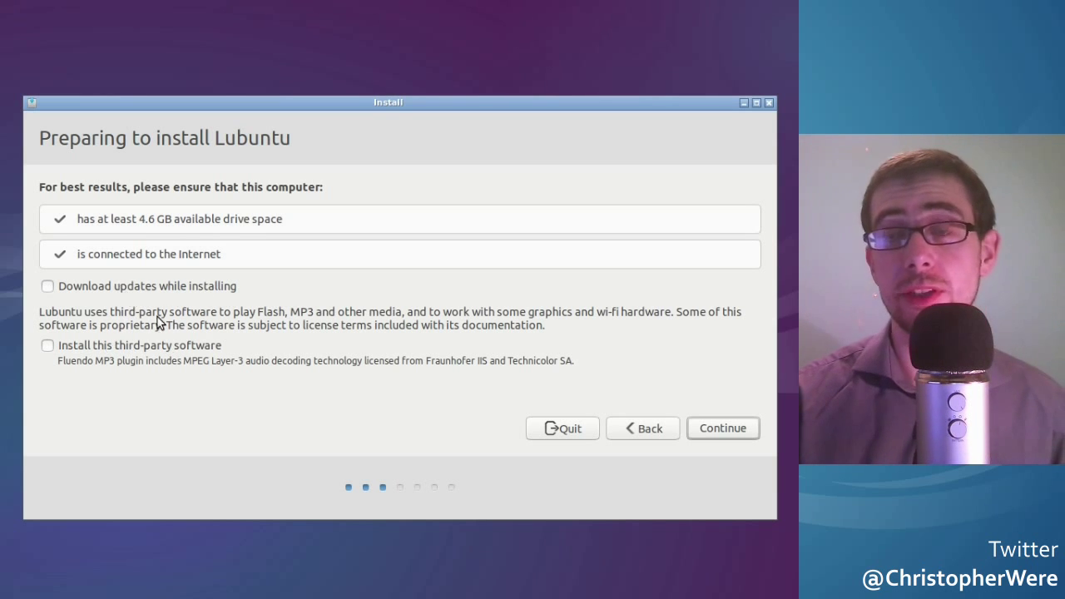
Continue past Preparing to install with updates and third-party software left unticked.
click(713, 433)
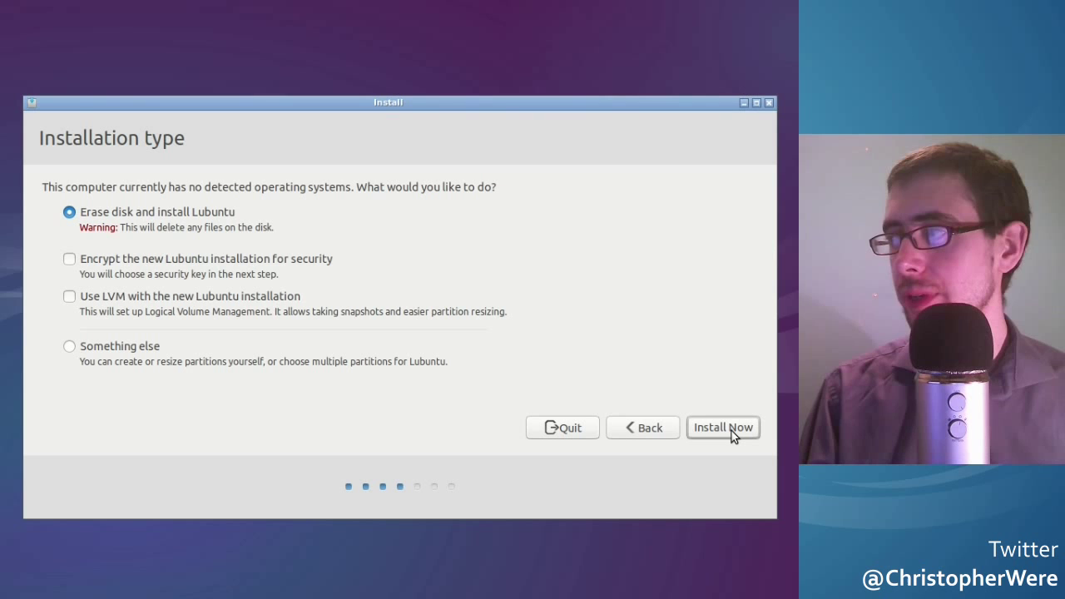
Start the installation with Erase disk and install Lubuntu selected.
click(732, 434)
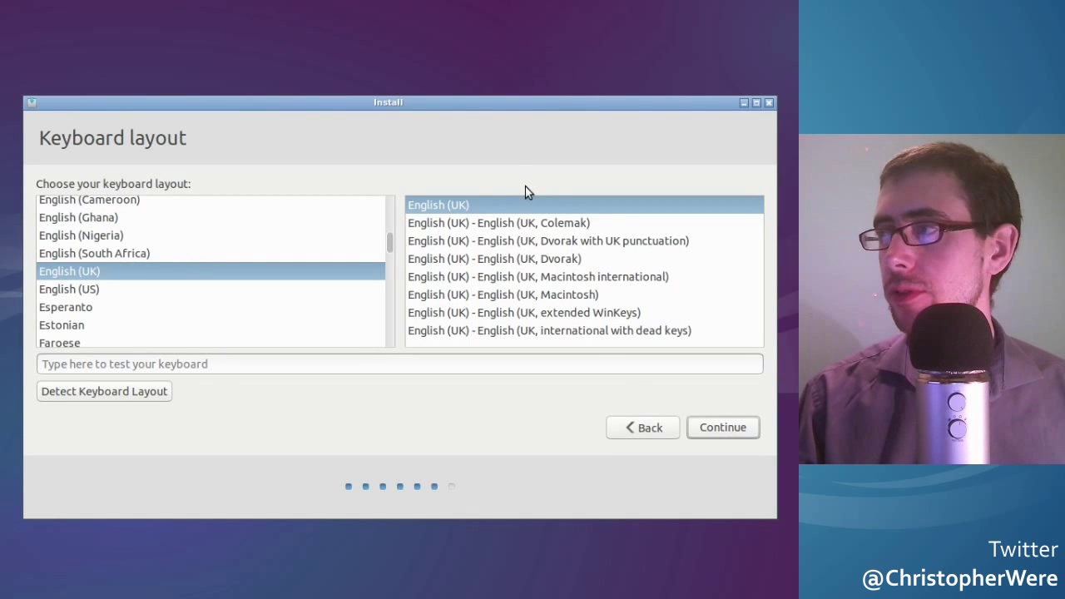
Test the English (UK) layout by typing @@@@@ and quote marks, then accept it.
click(356, 370)
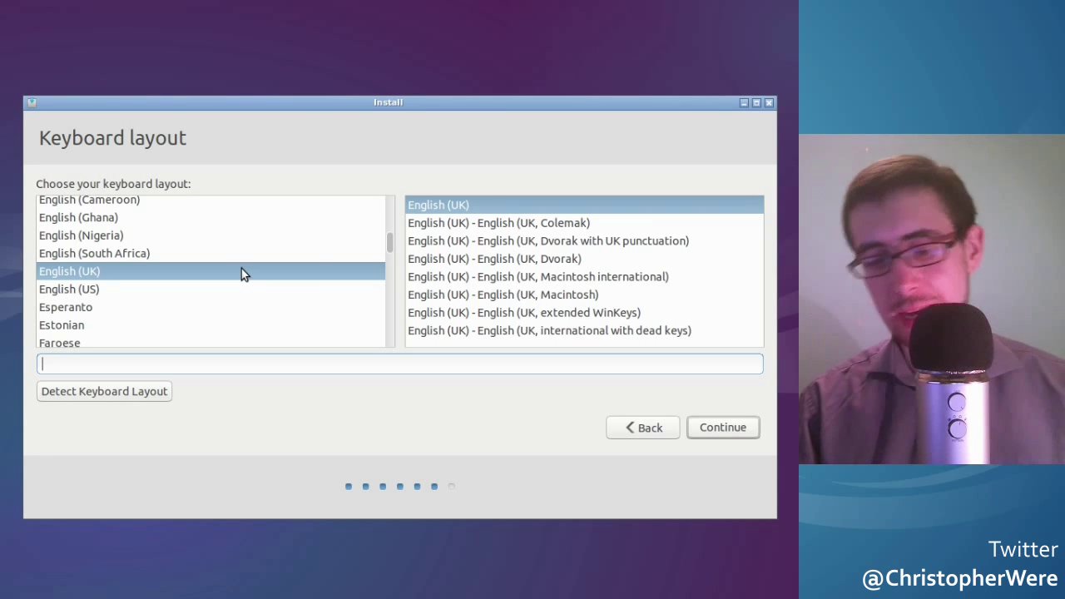
text(@@)
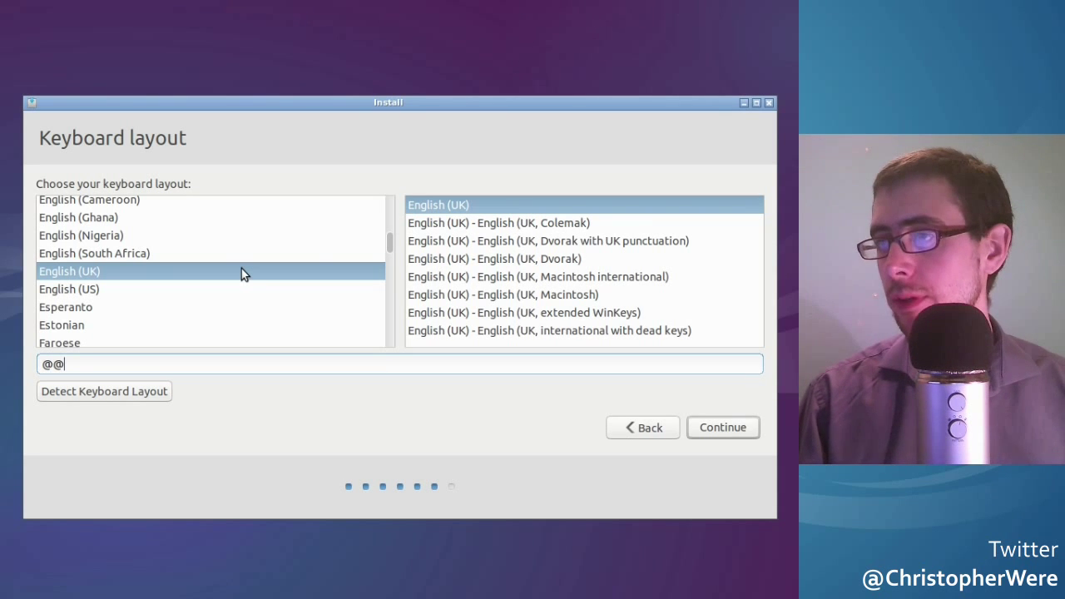
text(@@@)
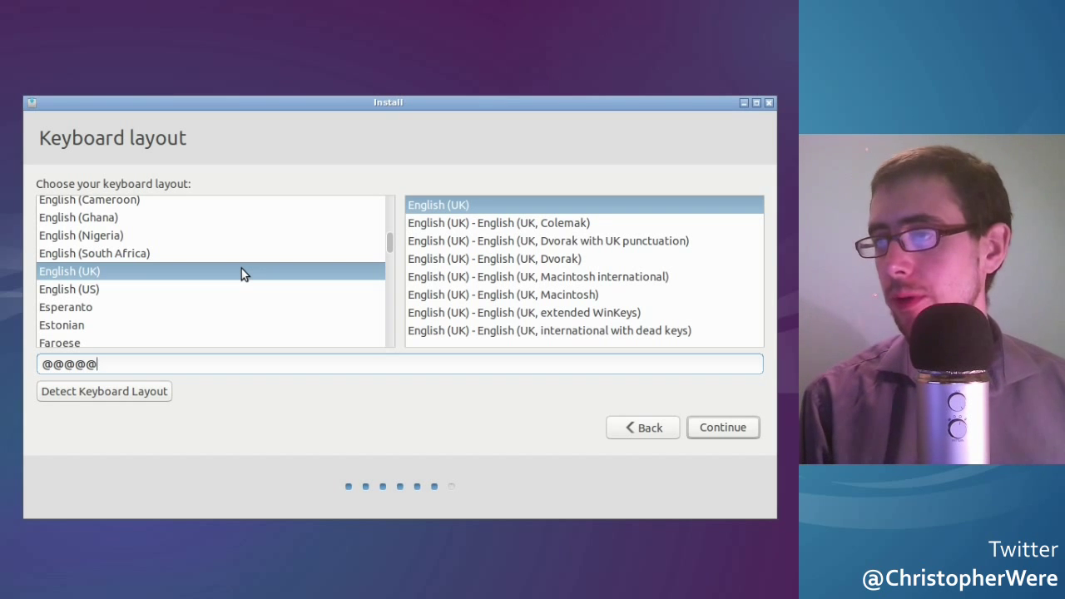
text("""")
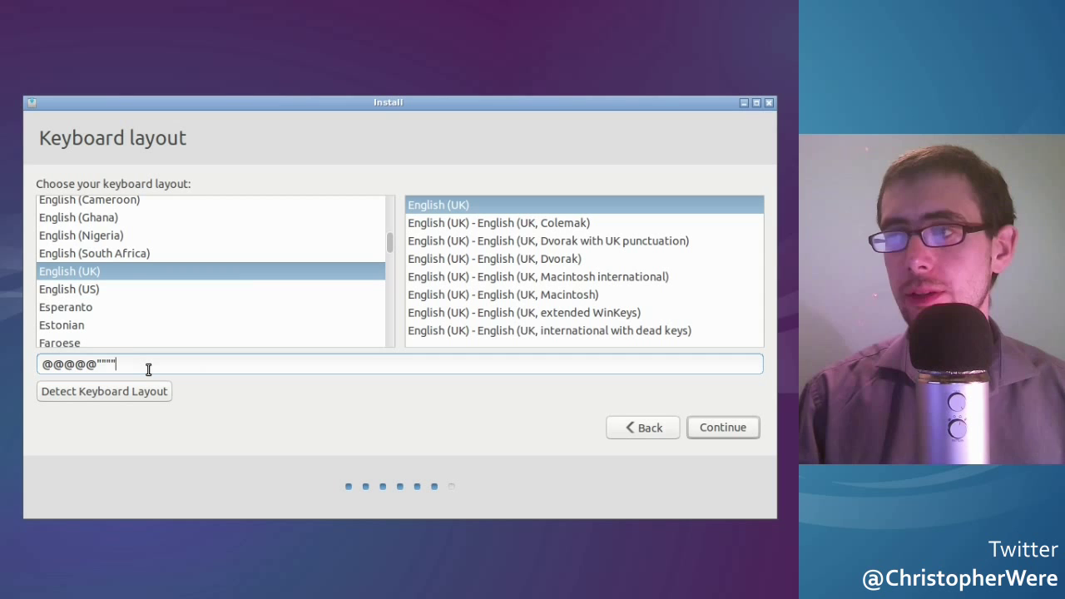
text(""")
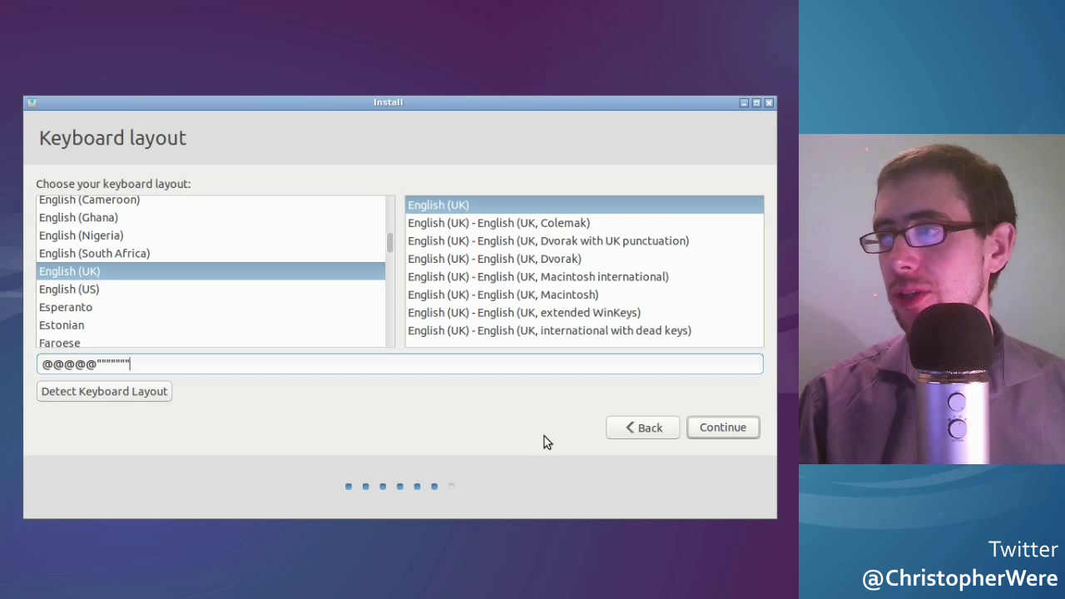
click(730, 430)
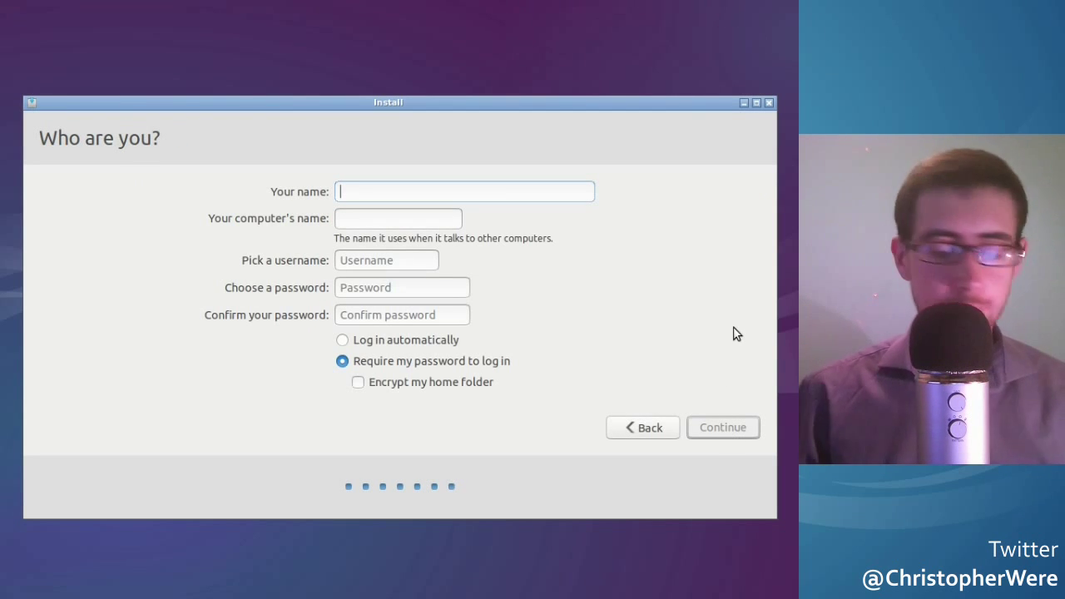
Enter the user's name, a five-character password and its confirmation, and enable automatic login.
text(Chris)
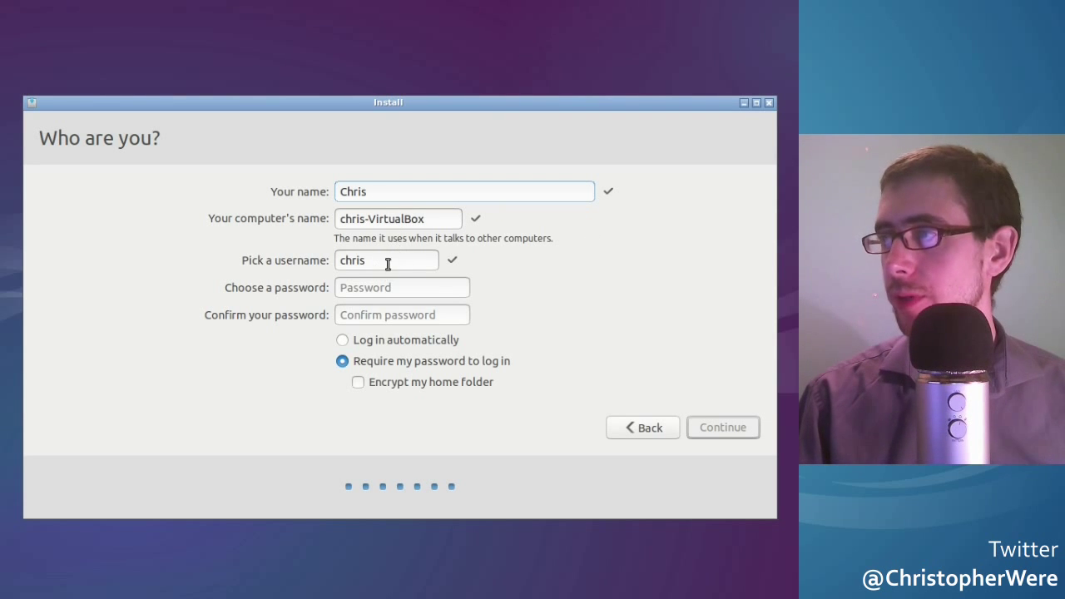
click(404, 288)
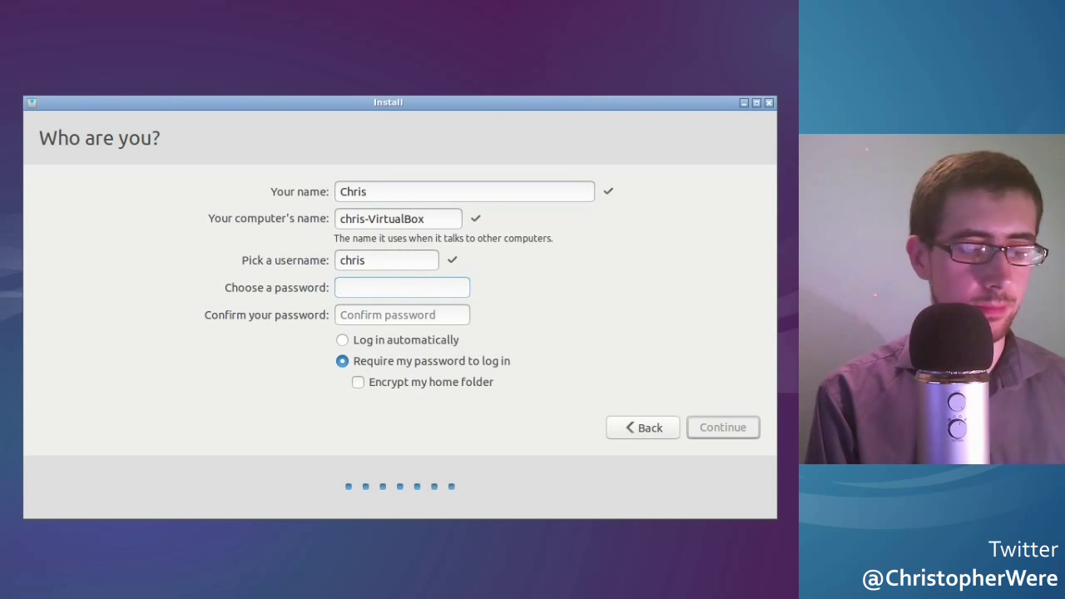
text(•••••)
key(Tab)
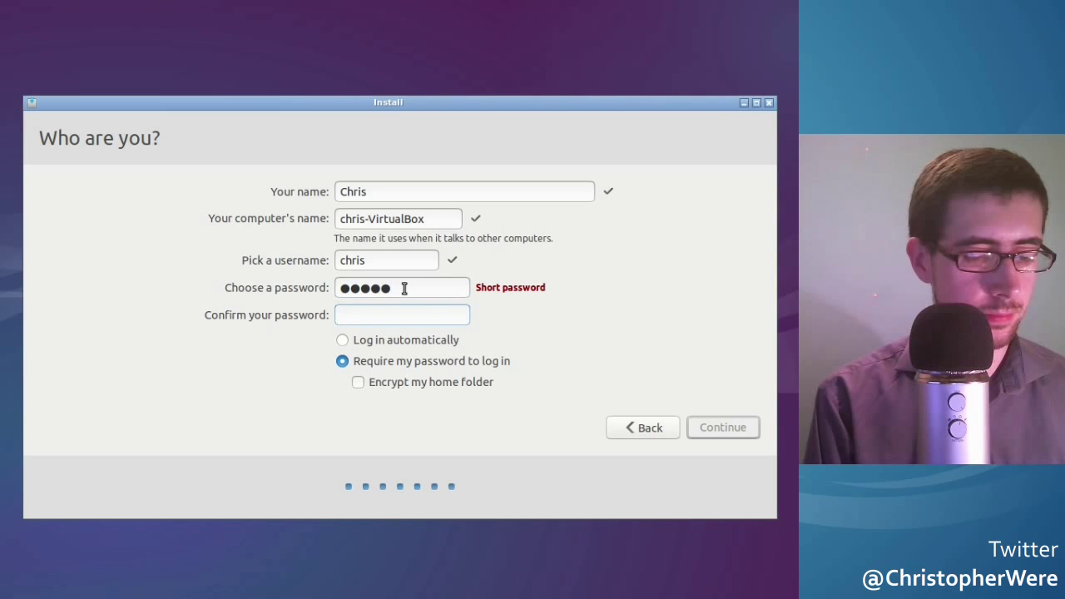
text(•••••)
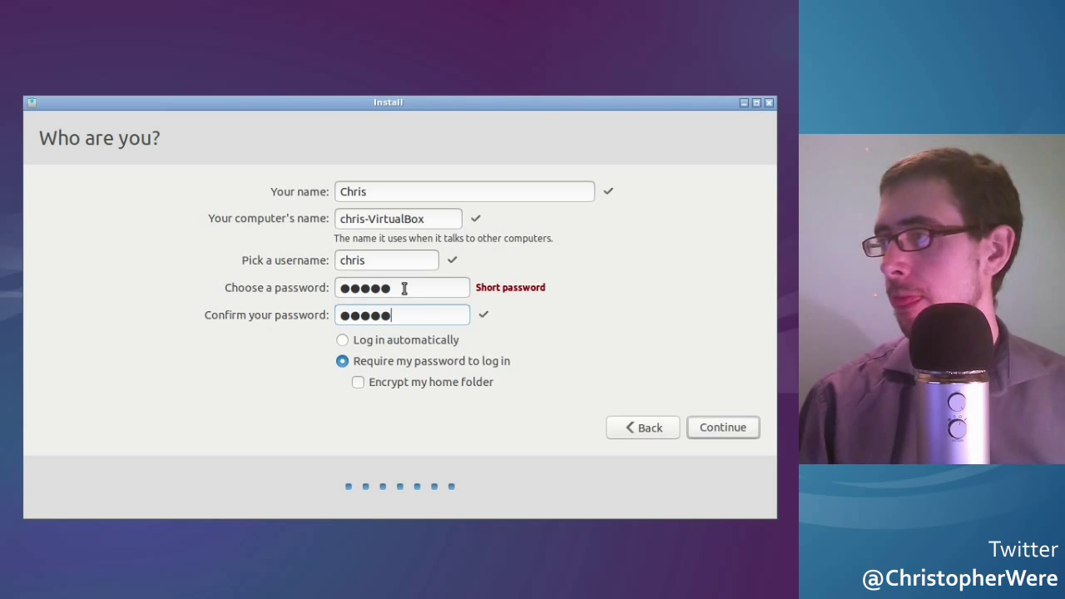
click(352, 339)
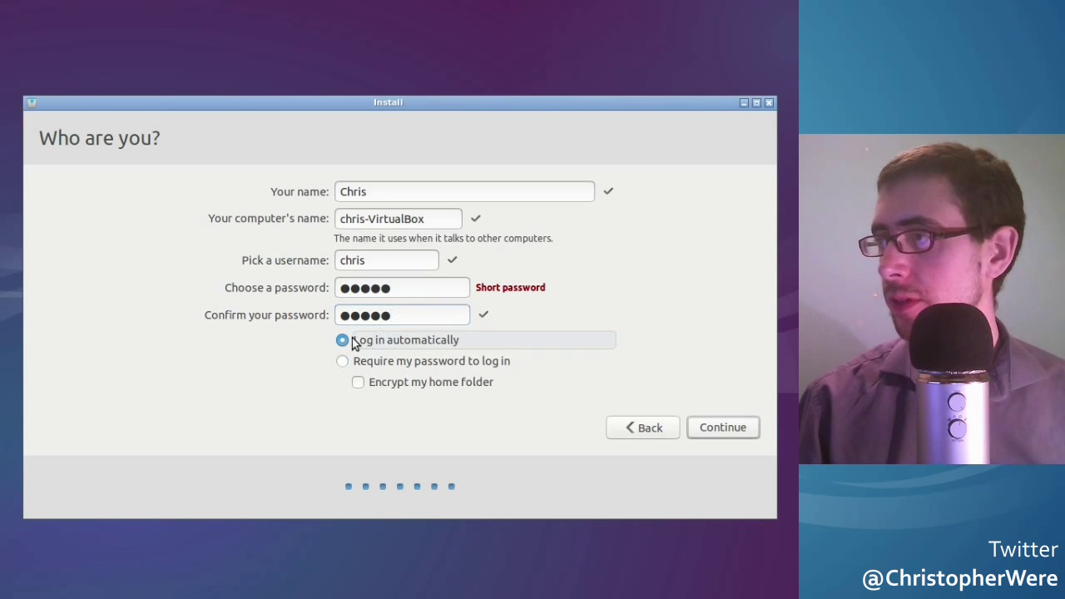
Submit the account details and expand the installer's detailed terminal log.
click(738, 431)
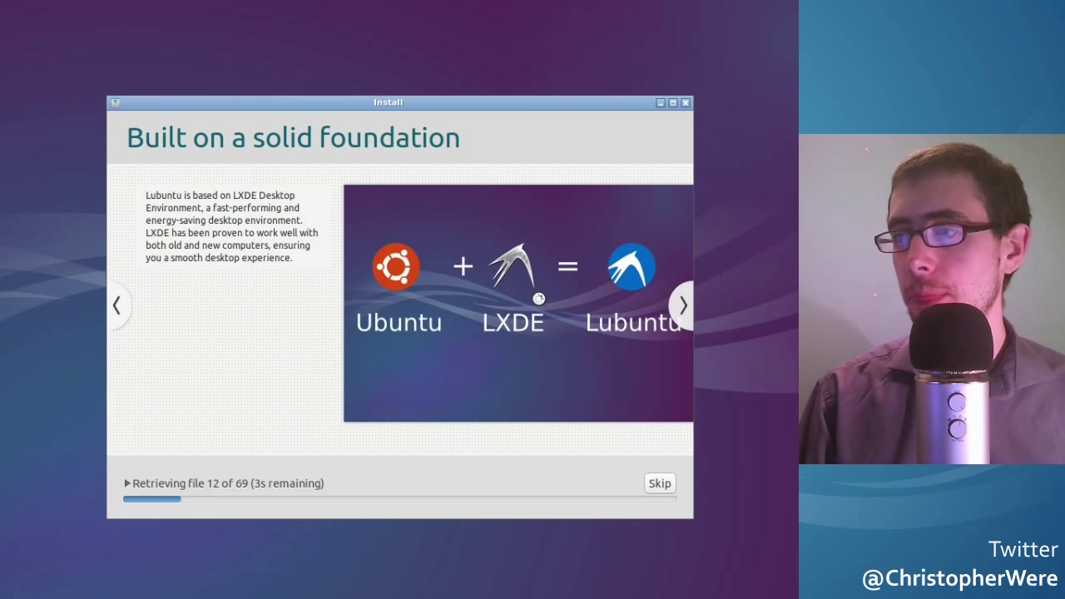
click(237, 482)
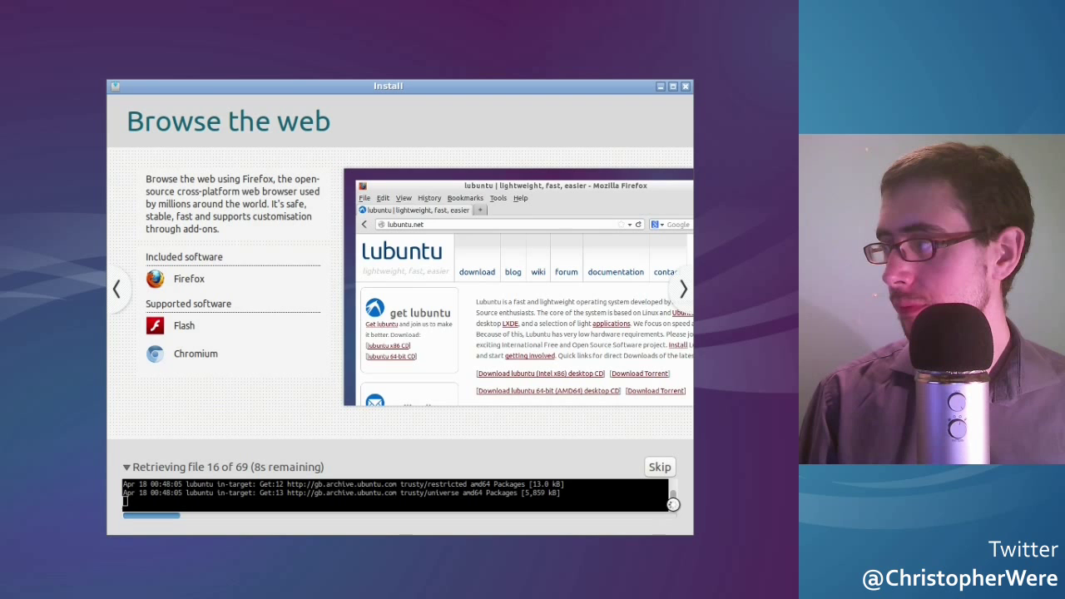
Scroll through earlier entries in the installation log while installation continues.
scroll(674, 498, up, 5)
scroll(674, 498, down, 1)
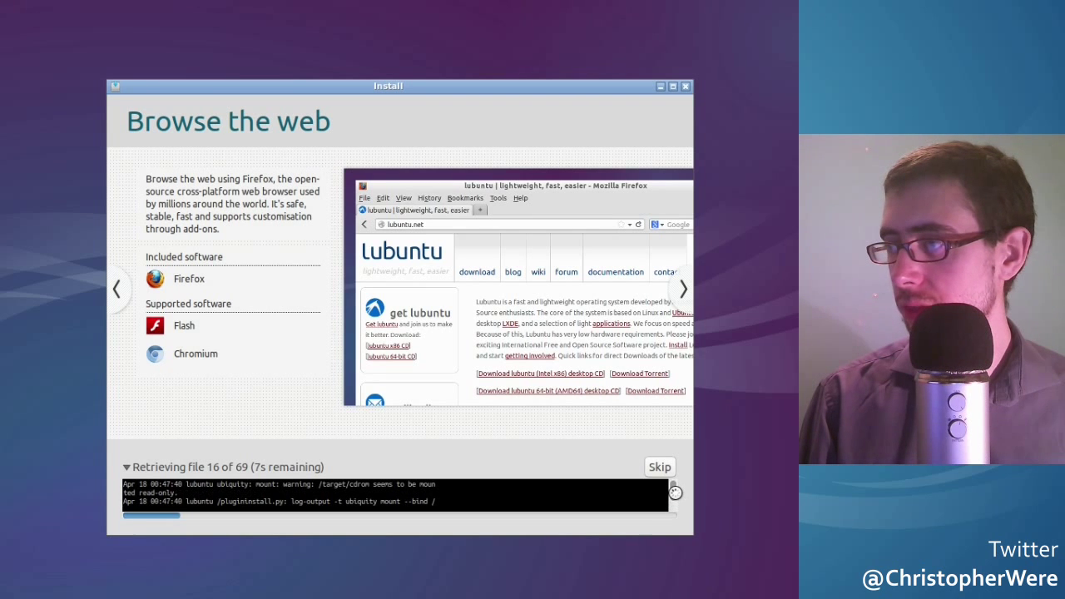
scroll(675, 497, down, 1)
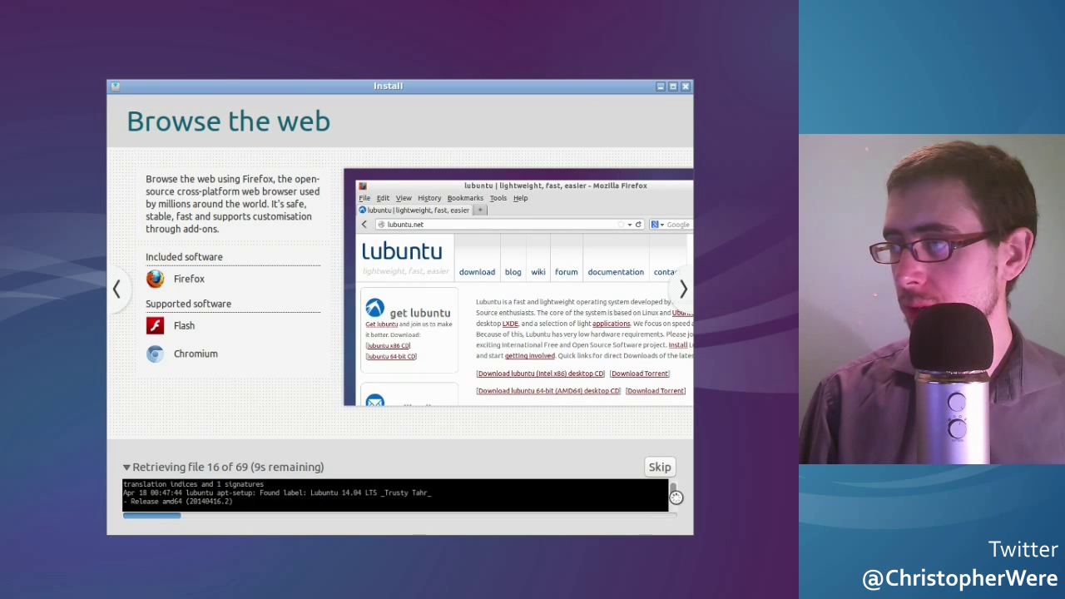
scroll(674, 497, down, 2)
scroll(669, 501, down, 4)
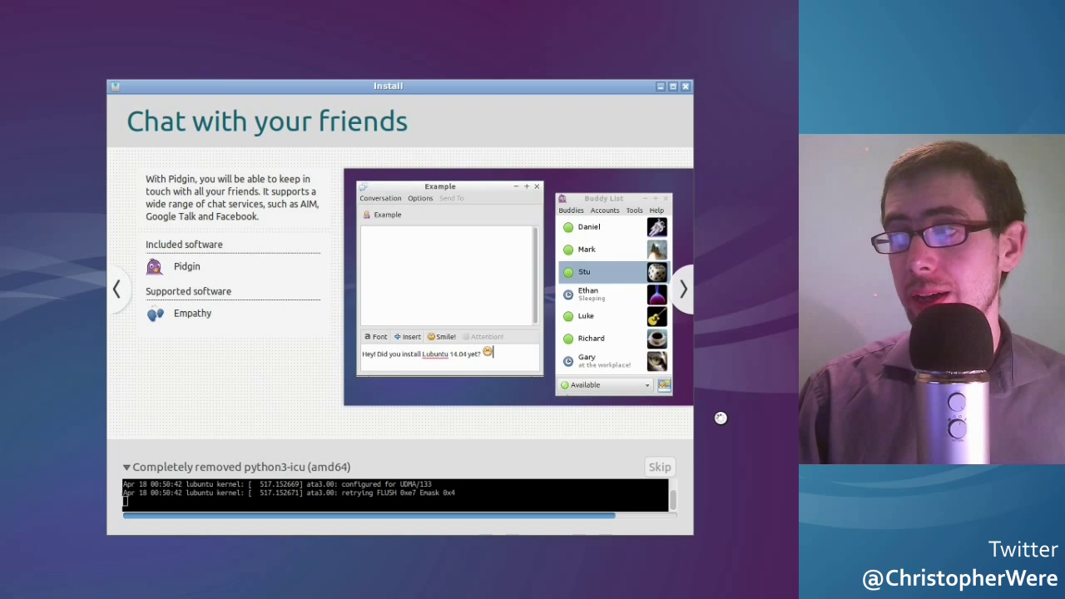
Collapse the installation log and wait for the Installation Complete notice.
click(298, 467)
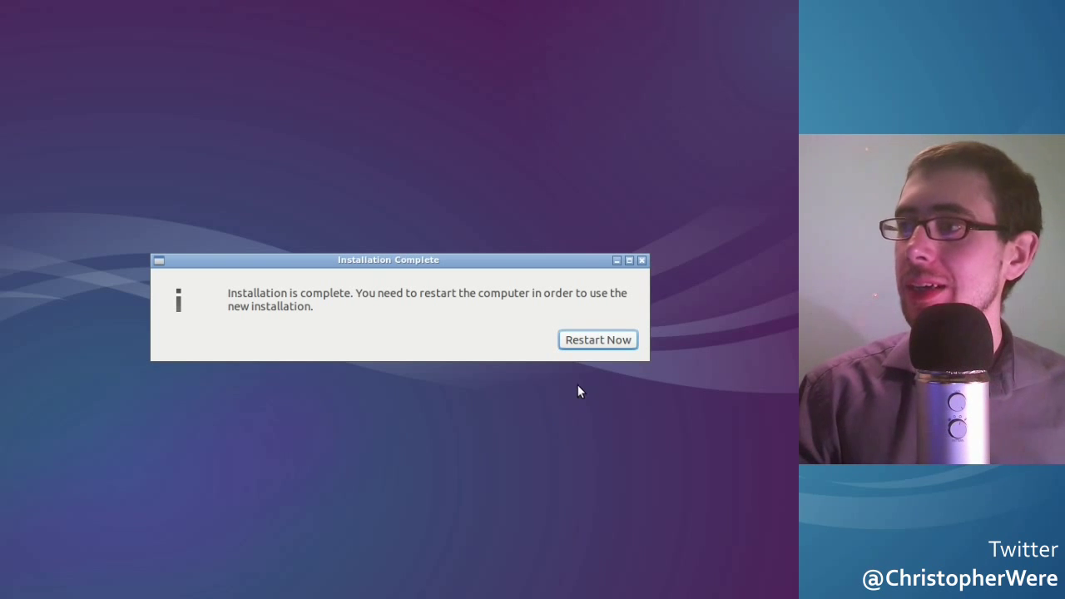
Restart into the newly installed Lubuntu 14.04 from the Installation Complete dialog.
click(613, 343)
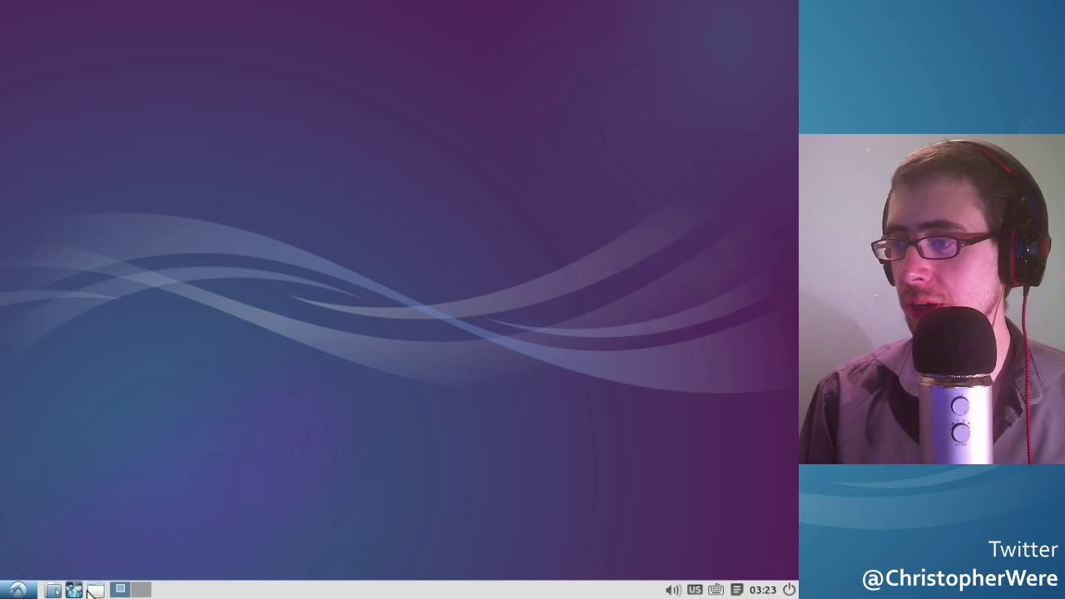
click(53, 590)
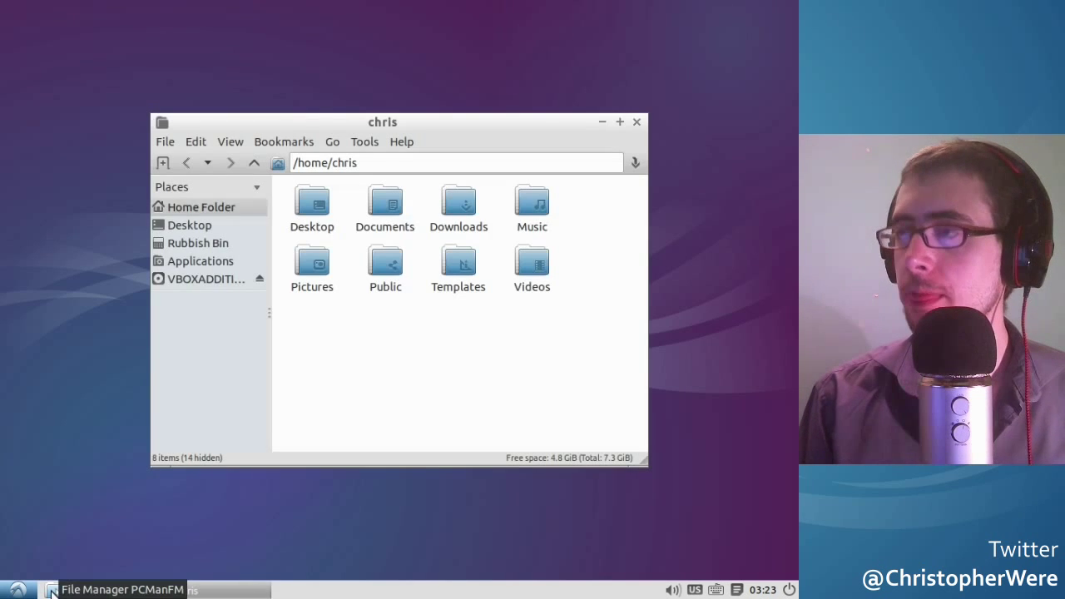
drag(389, 121, 316, 44)
click(330, 65)
click(348, 84)
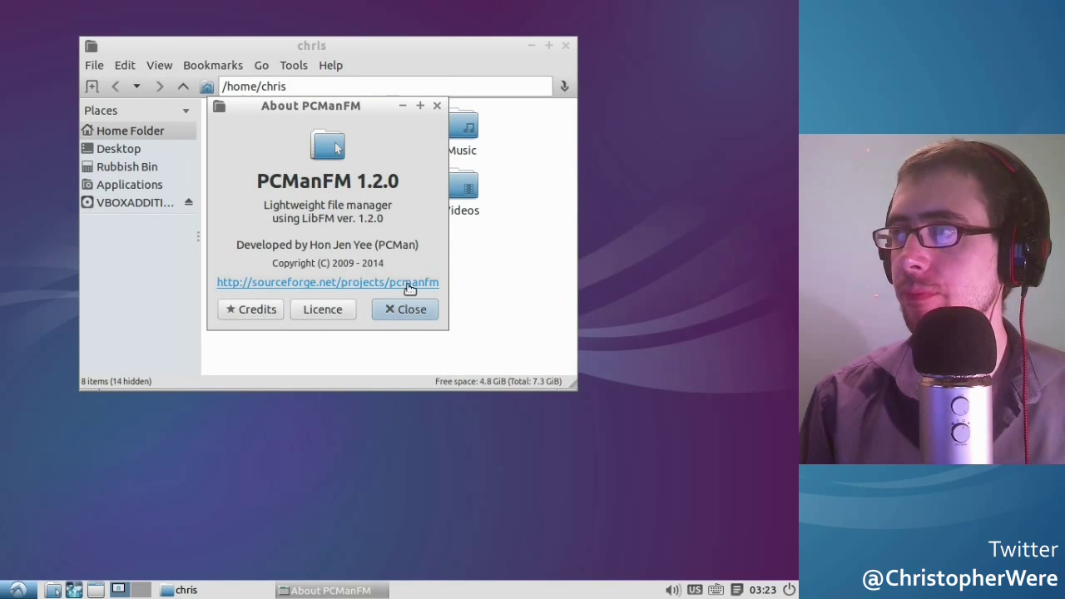
click(408, 309)
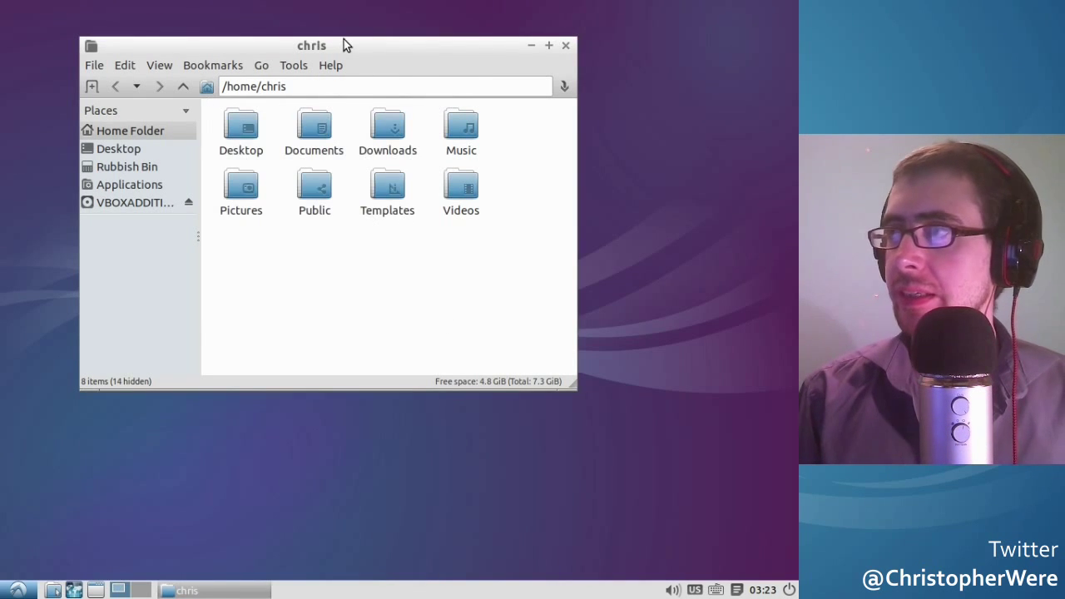
drag(344, 40, 326, 33)
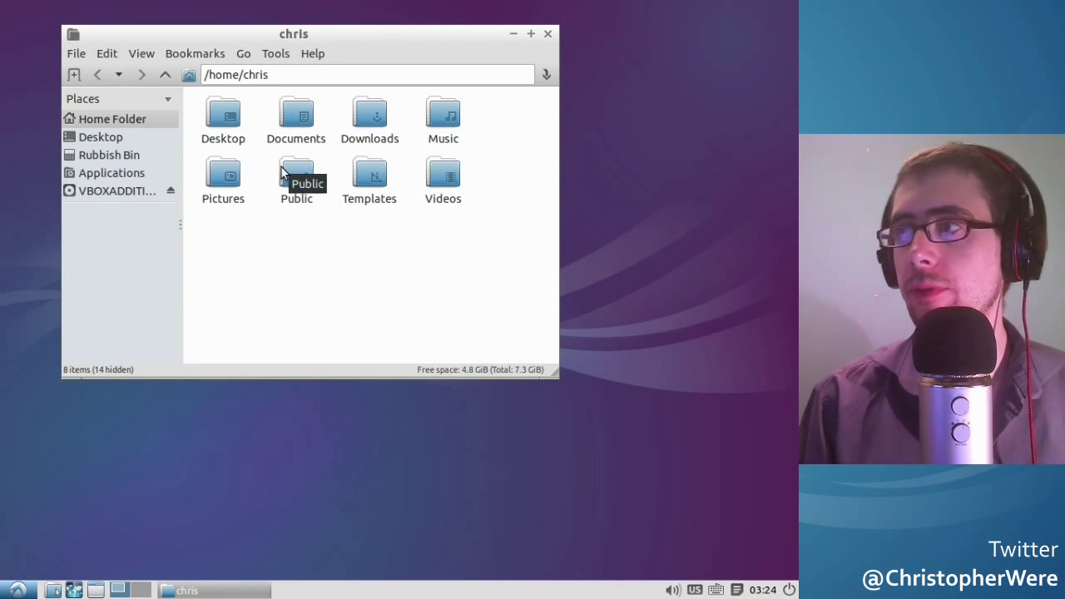
double_click(220, 174)
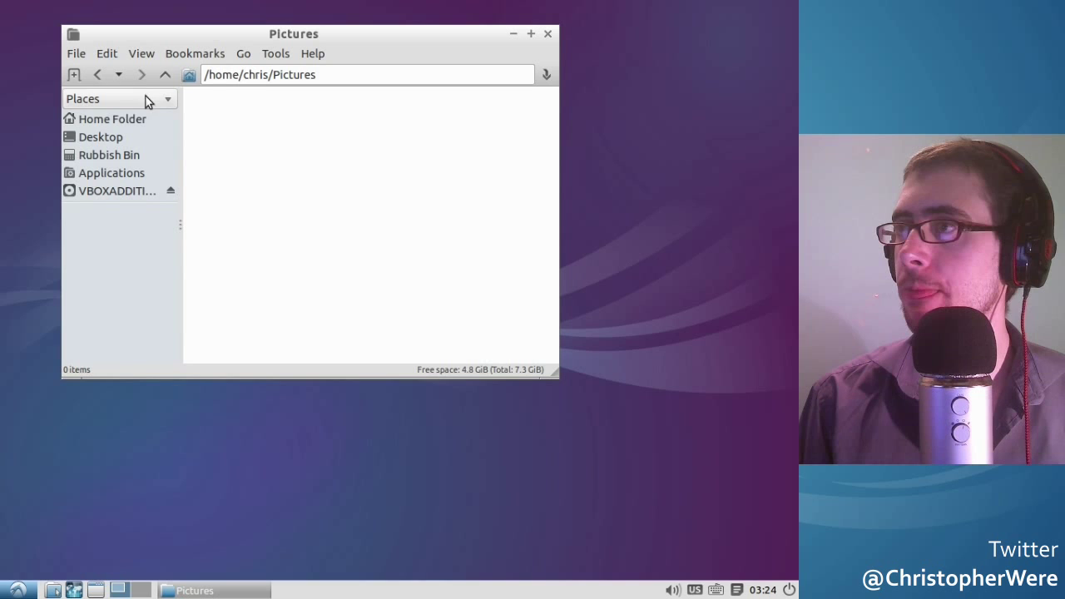
click(164, 74)
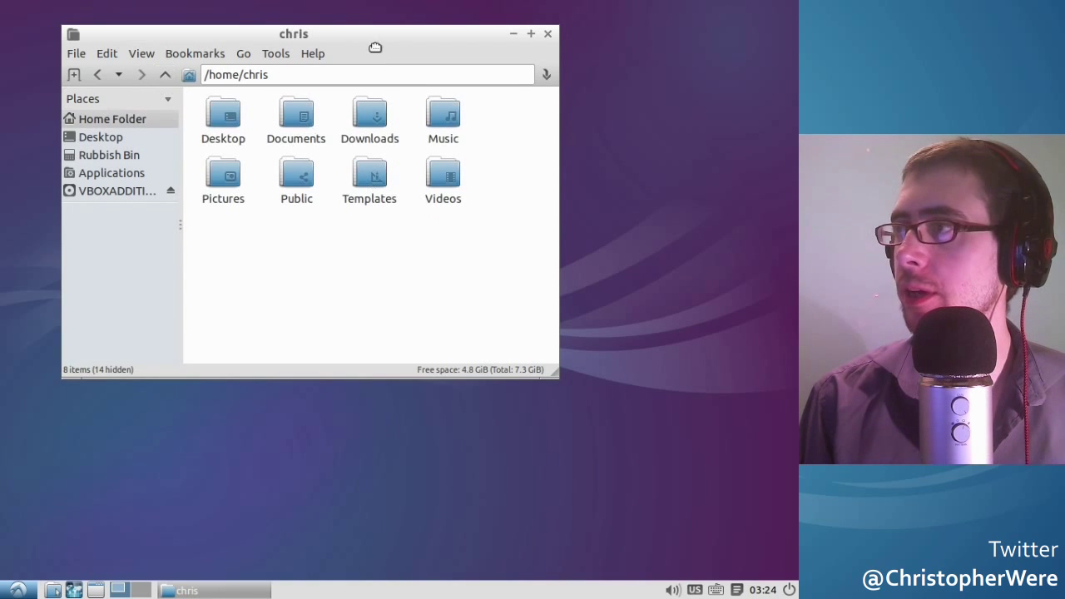
drag(370, 40, 421, 40)
double_click(507, 129)
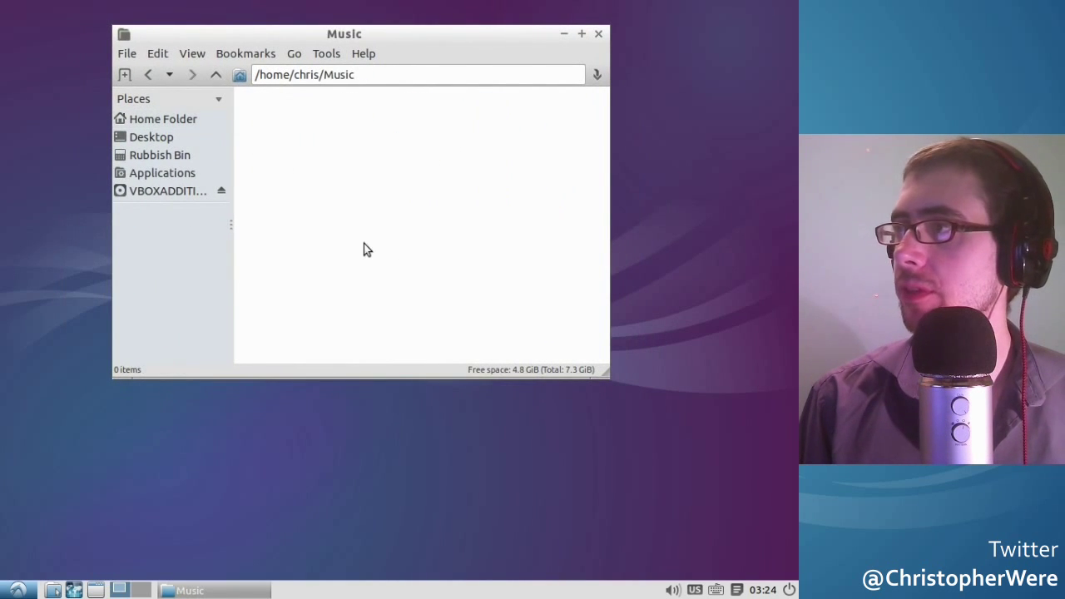
click(215, 74)
mouse_move(422, 36)
mouse_down()
mouse_move(451, 38)
mouse_move(403, 38)
mouse_up()
click(580, 38)
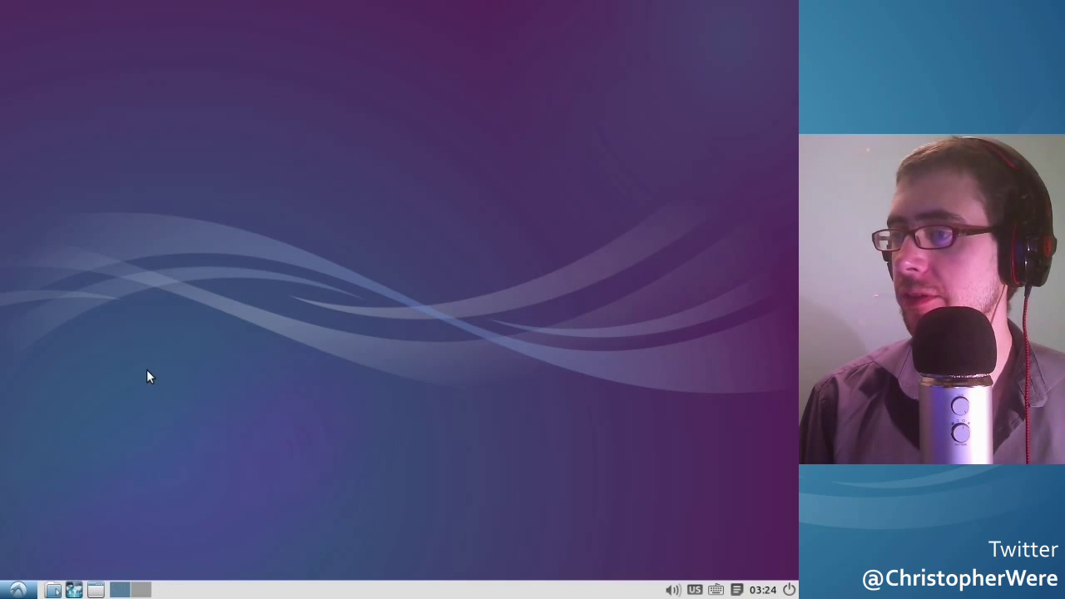
Launch Firefox from the taskbar so it shows the Ubuntu Start Page.
click(74, 589)
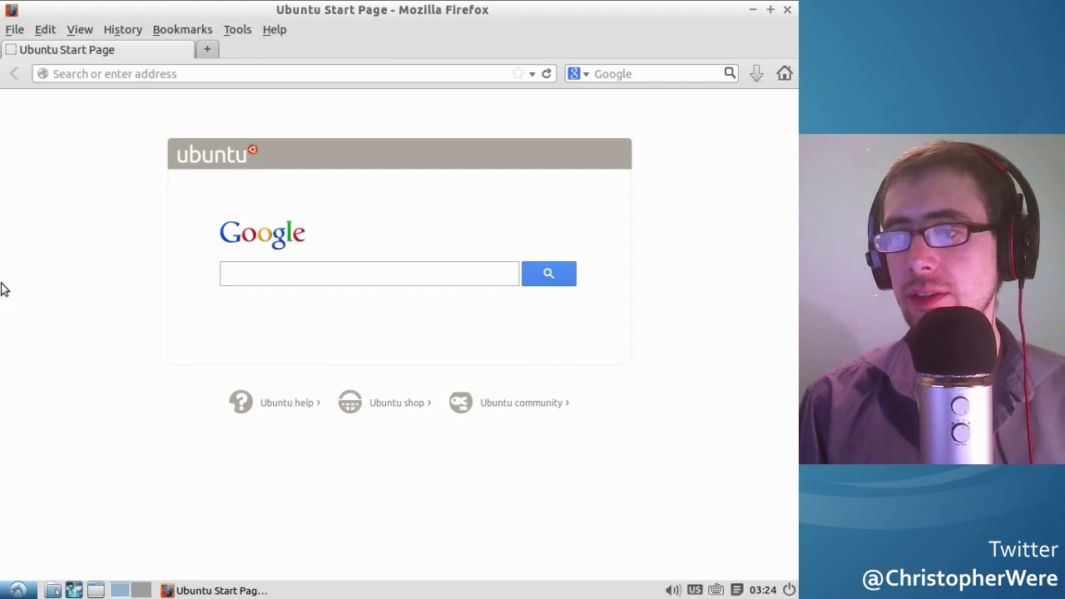
Start Lubuntu Software Centre from the System Tools menu.
click(17, 590)
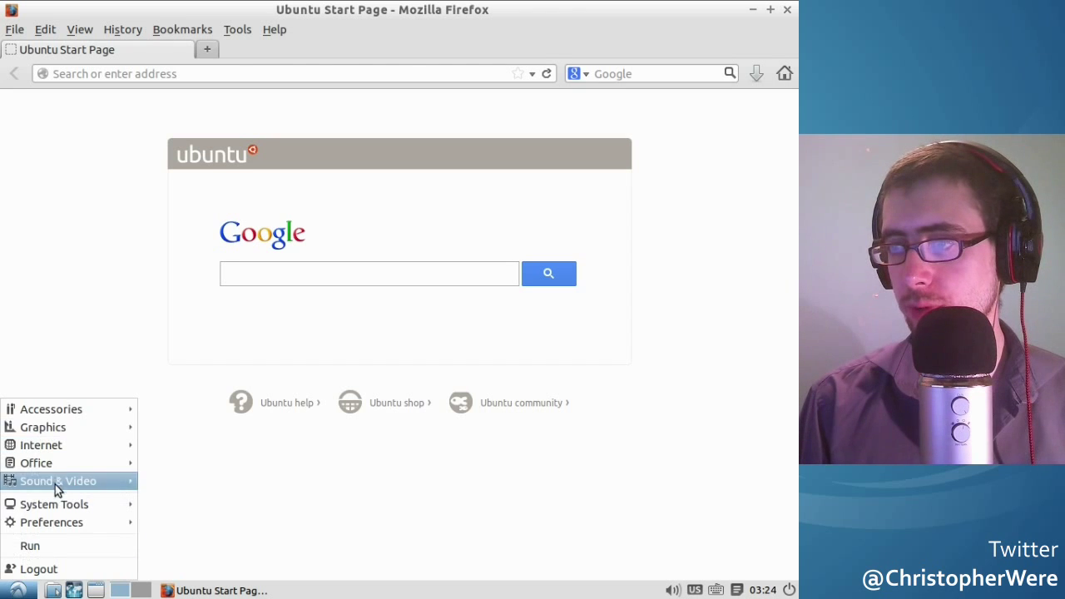
mouse_move(52, 509)
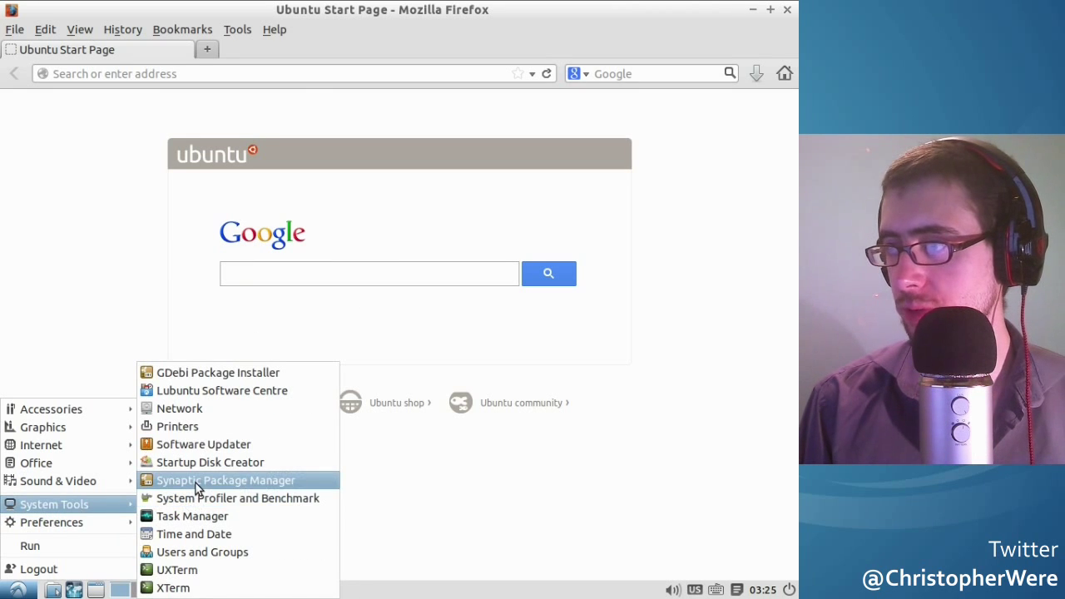
click(261, 390)
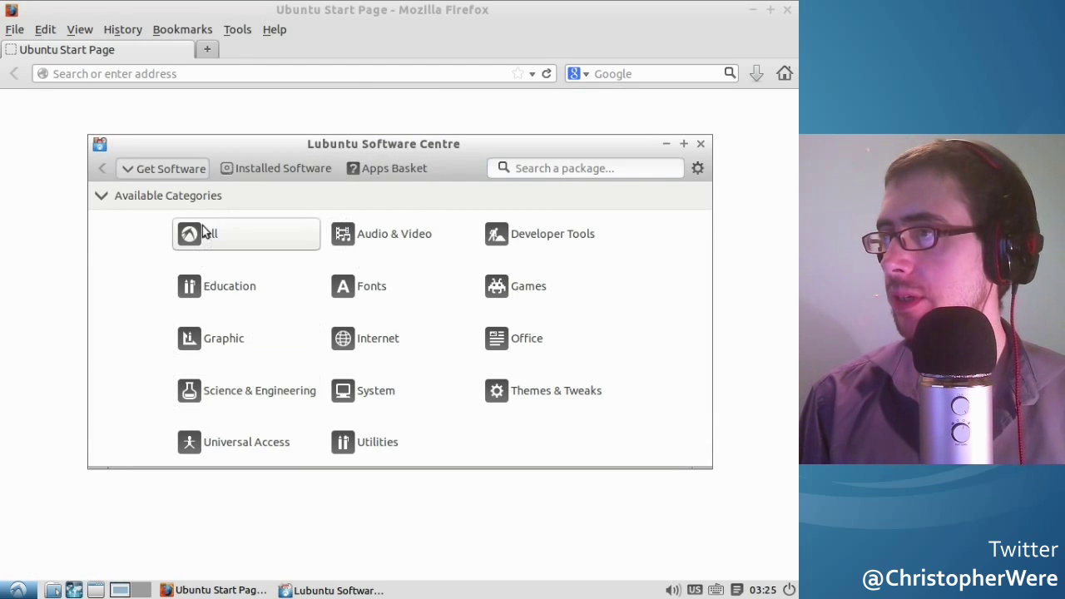
Raise the Software Centre window and scroll the Internet category's apps to the end.
drag(442, 146, 433, 90)
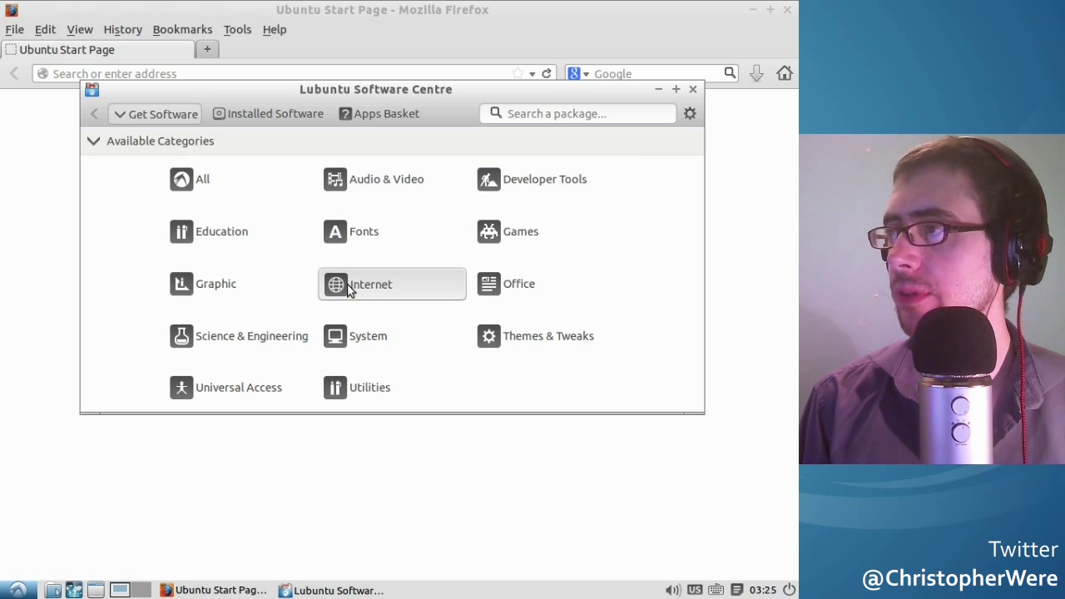
click(368, 281)
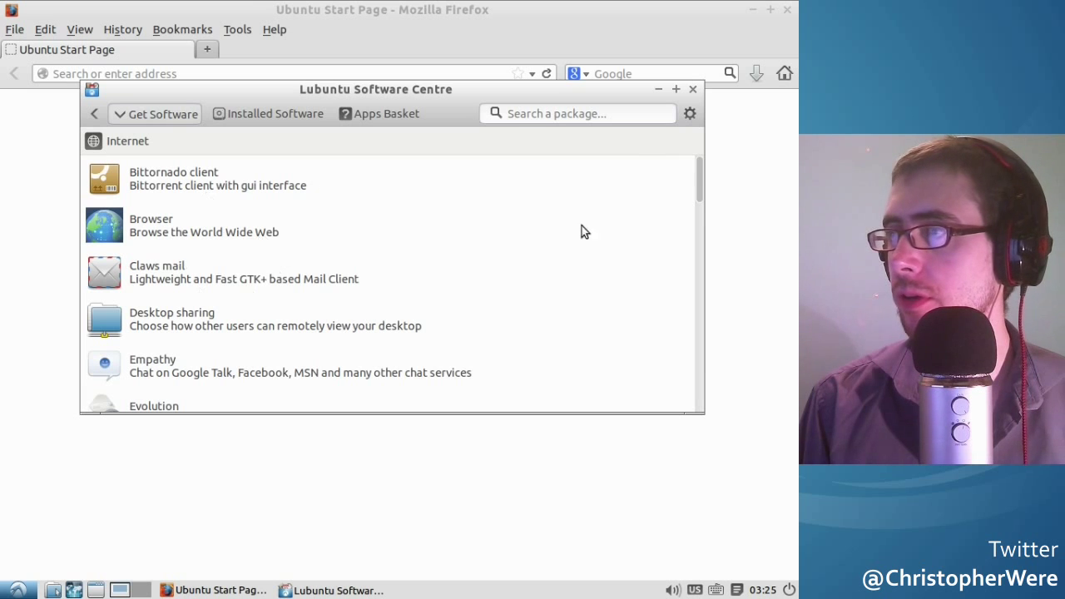
scroll(699, 183, down, 4)
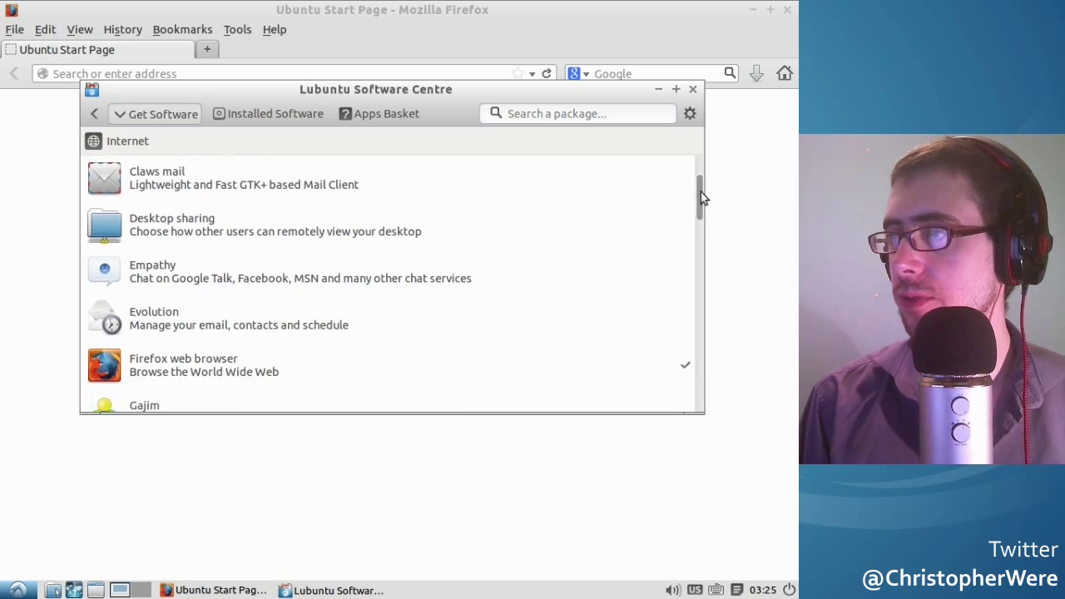
scroll(703, 212, down, 2)
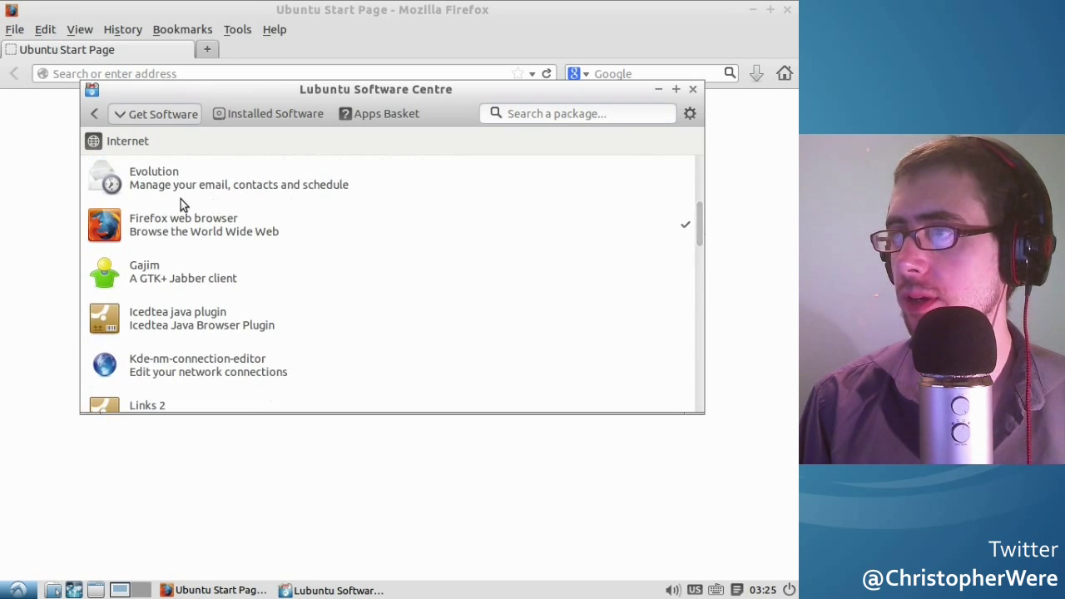
scroll(702, 243, down, 1)
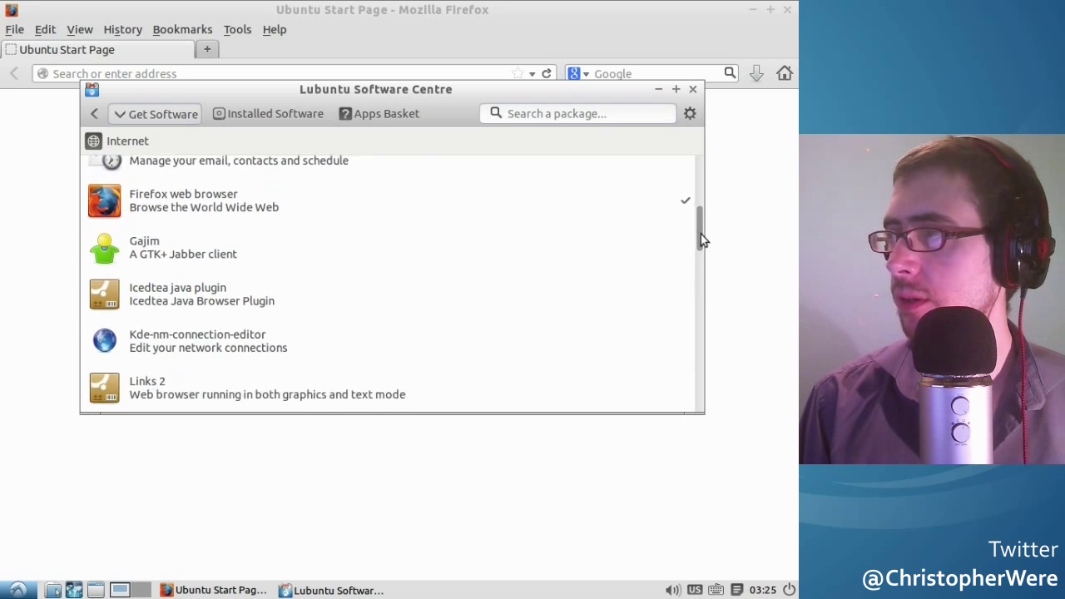
drag(702, 240, 702, 277)
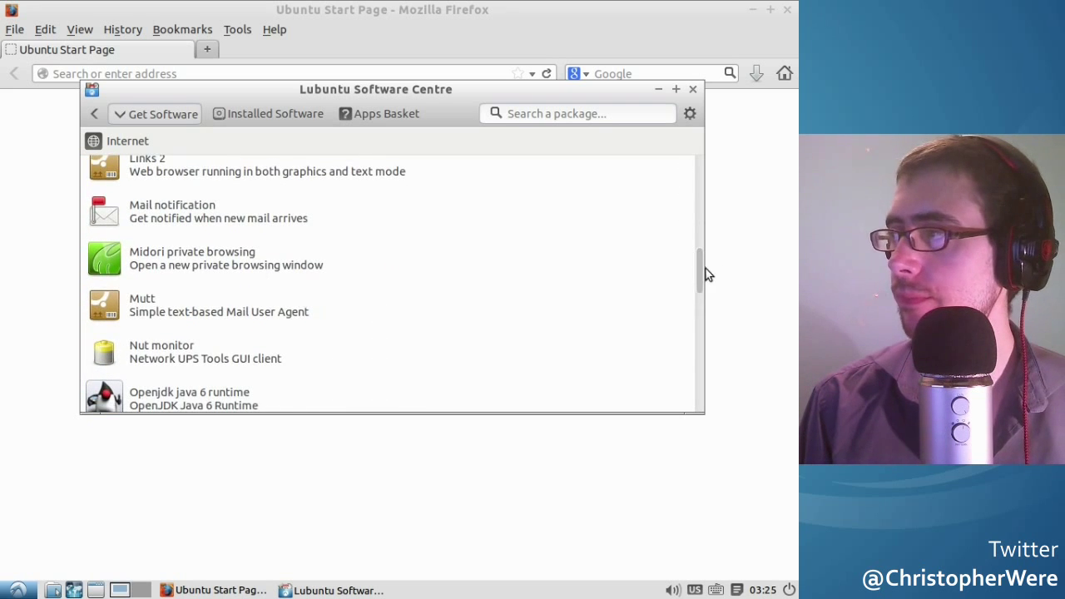
scroll(701, 270, down, 3)
drag(698, 284, 715, 379)
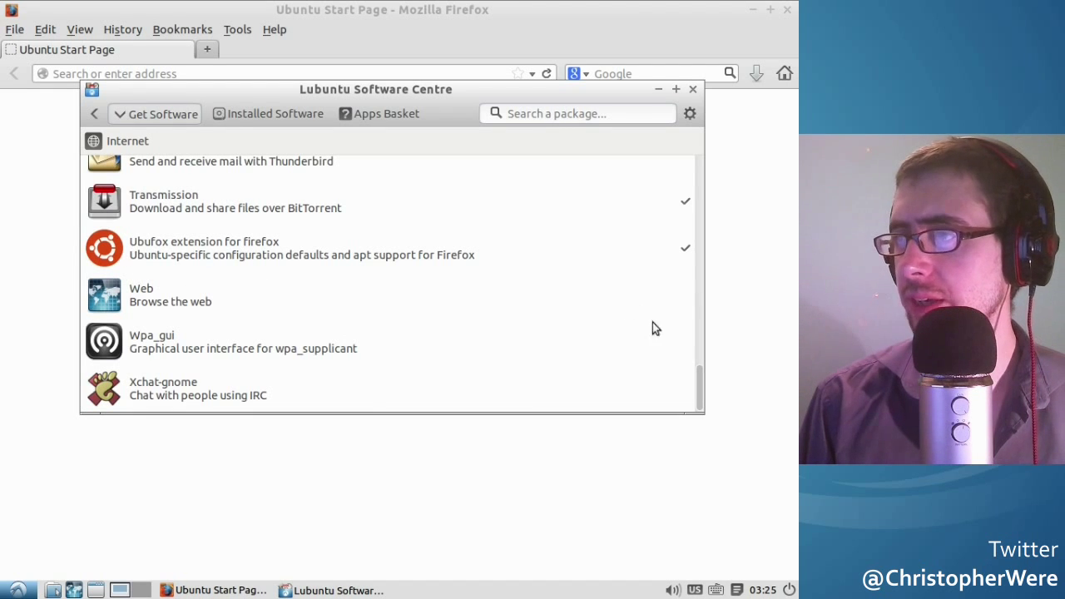
drag(701, 384, 689, 342)
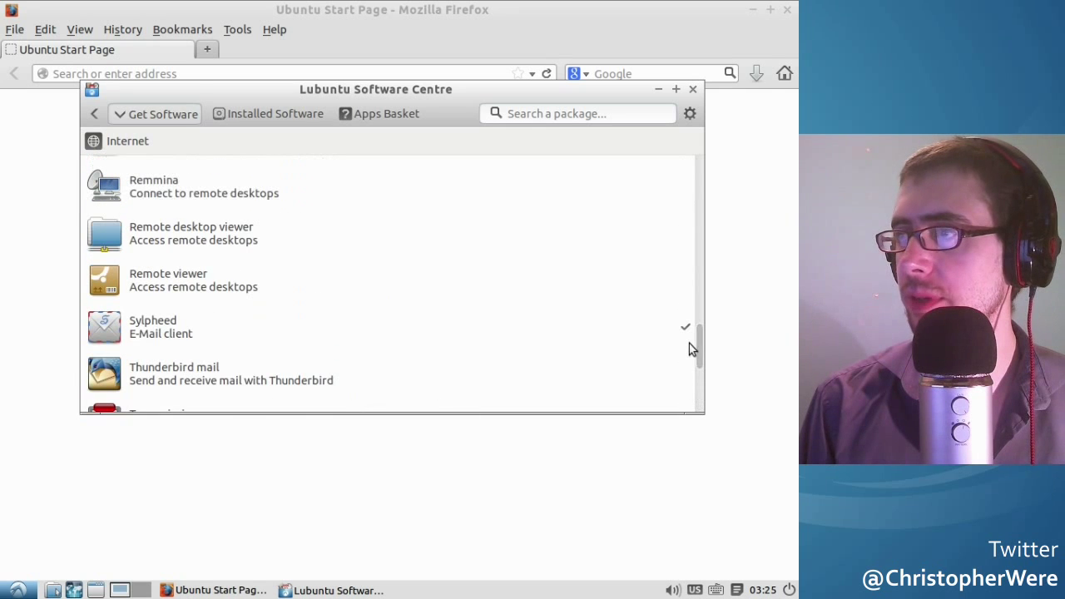
Browse the Themes & Tweaks category's apps, then return to the category overview.
click(96, 113)
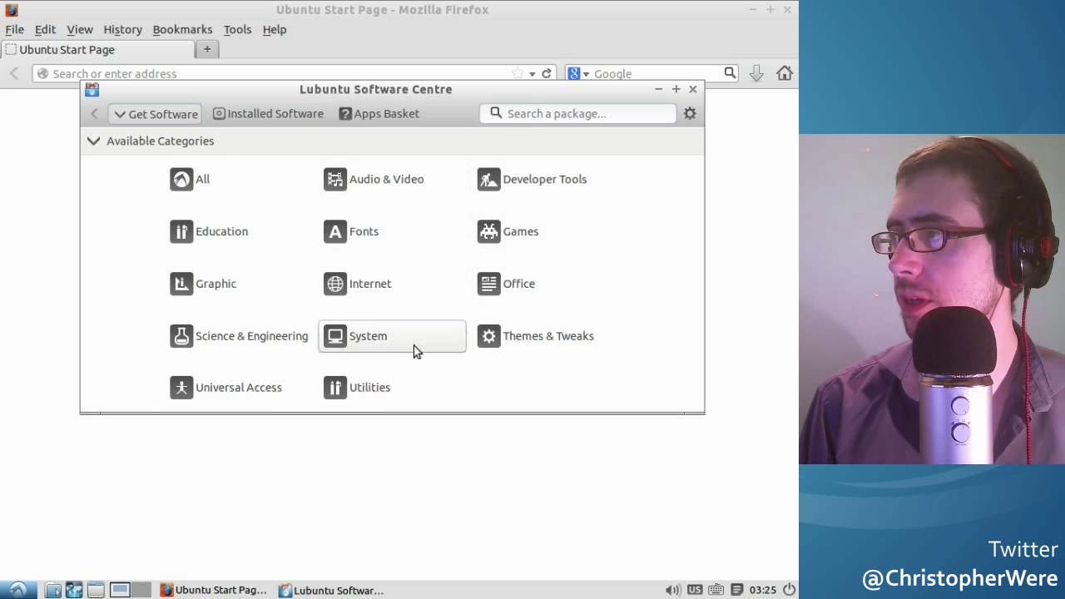
click(529, 323)
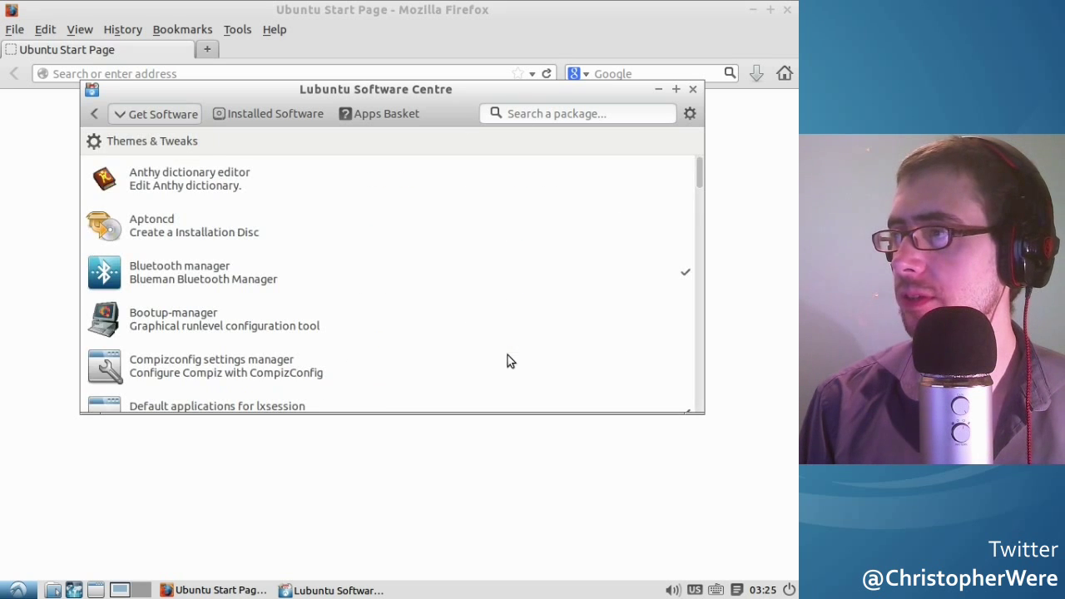
drag(701, 175, 689, 314)
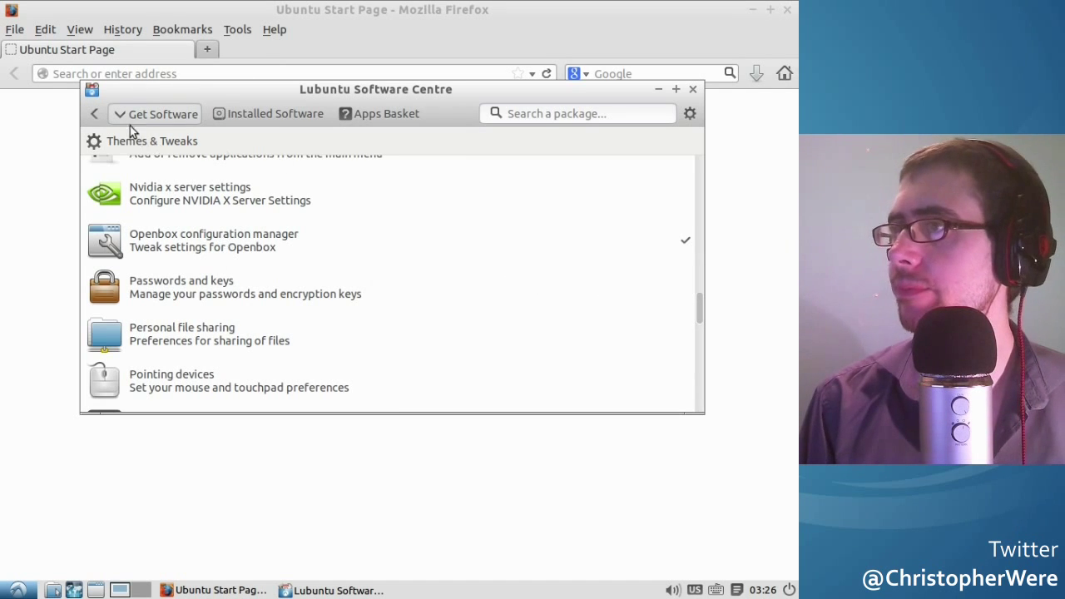
click(97, 118)
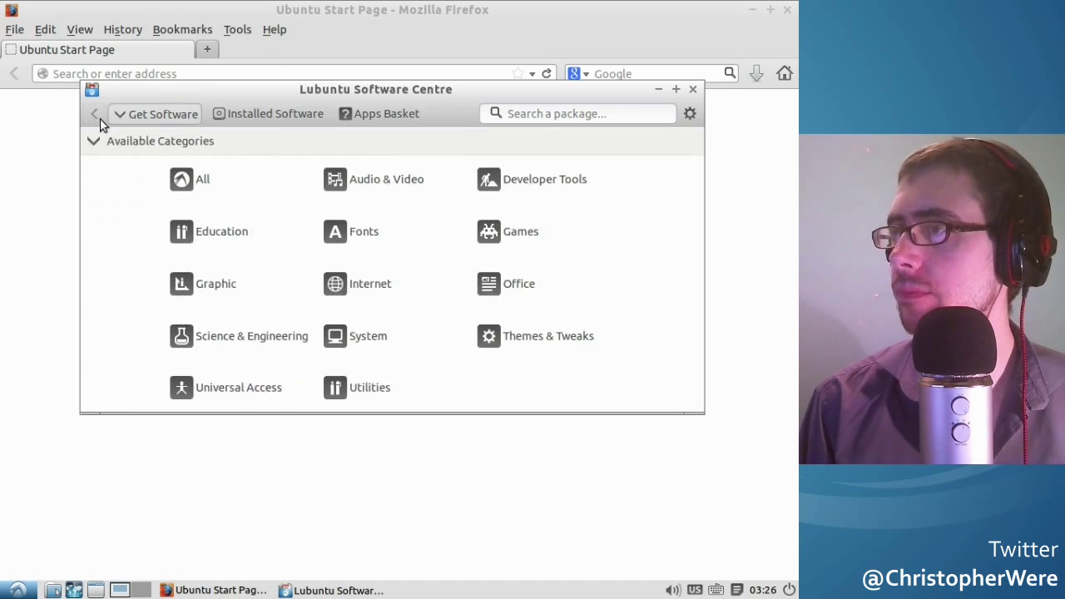
Look at the Education category, then close the Software Centre.
click(213, 237)
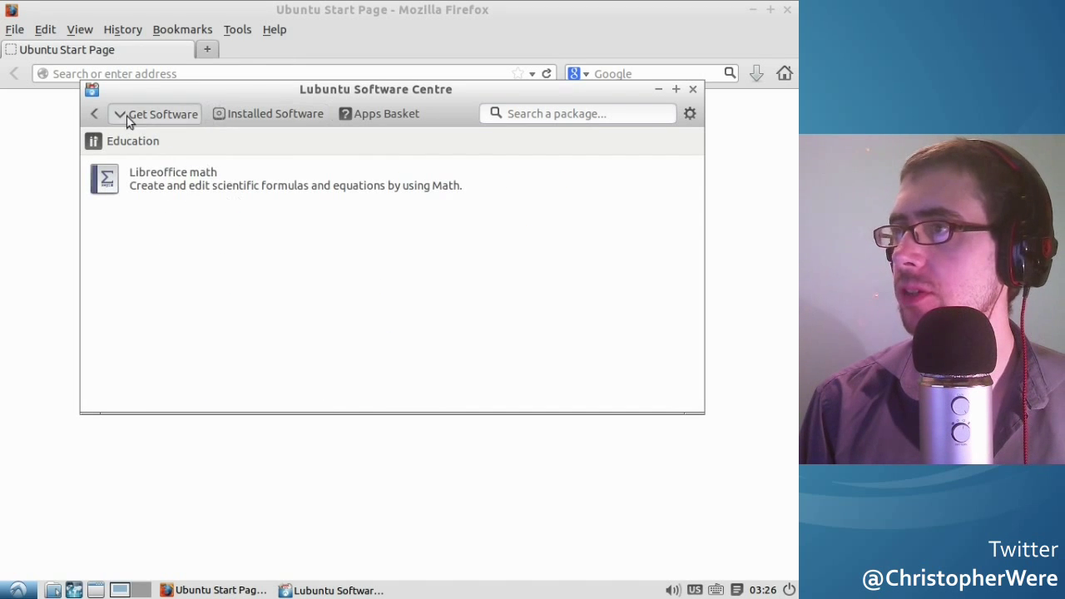
click(94, 119)
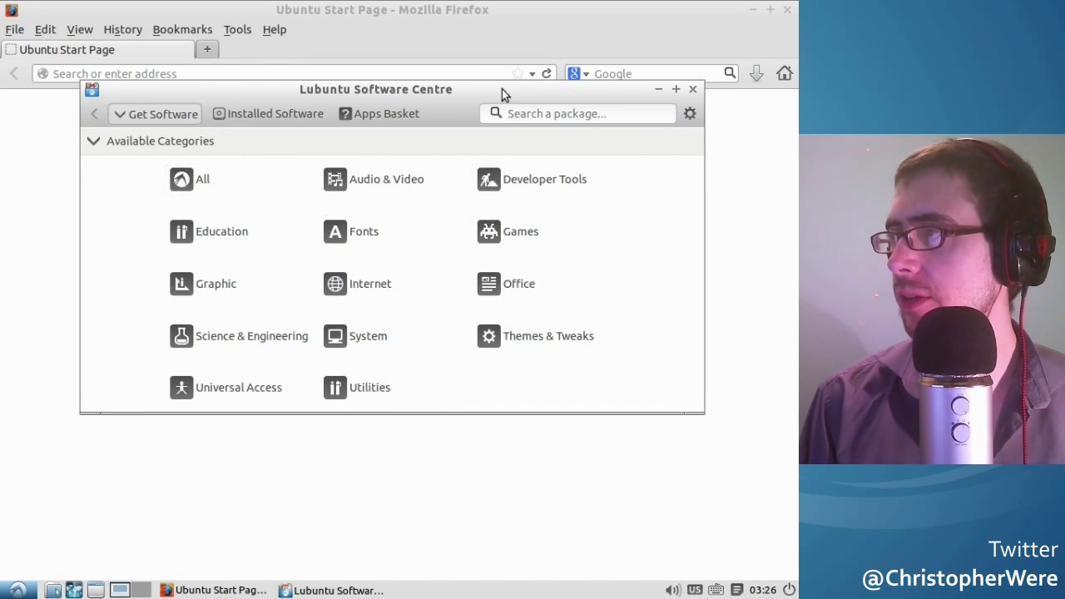
drag(508, 89, 517, 99)
click(17, 590)
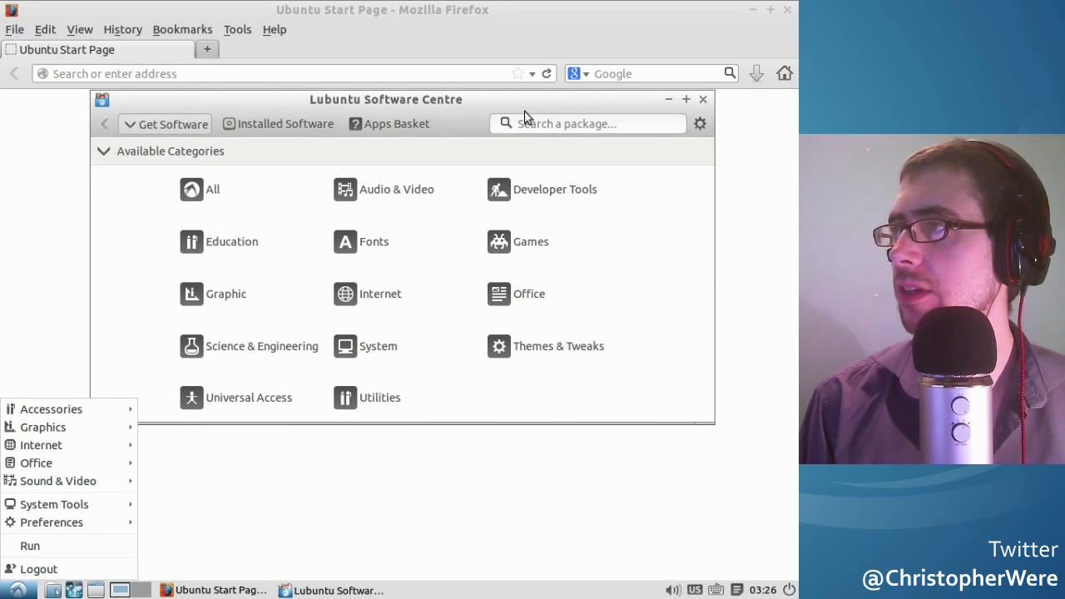
click(466, 107)
drag(365, 107, 370, 120)
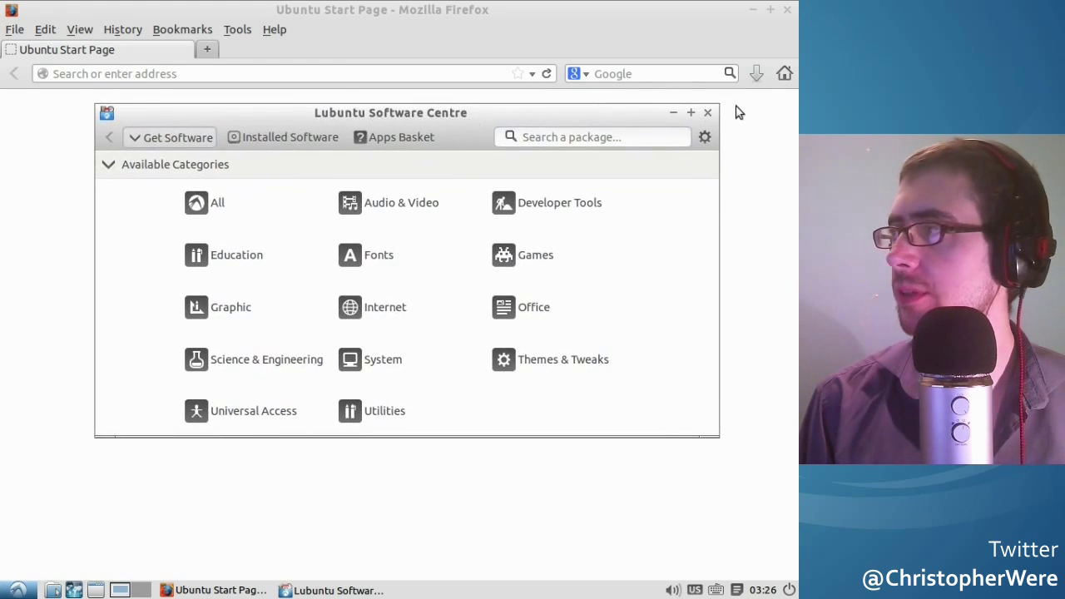
click(707, 112)
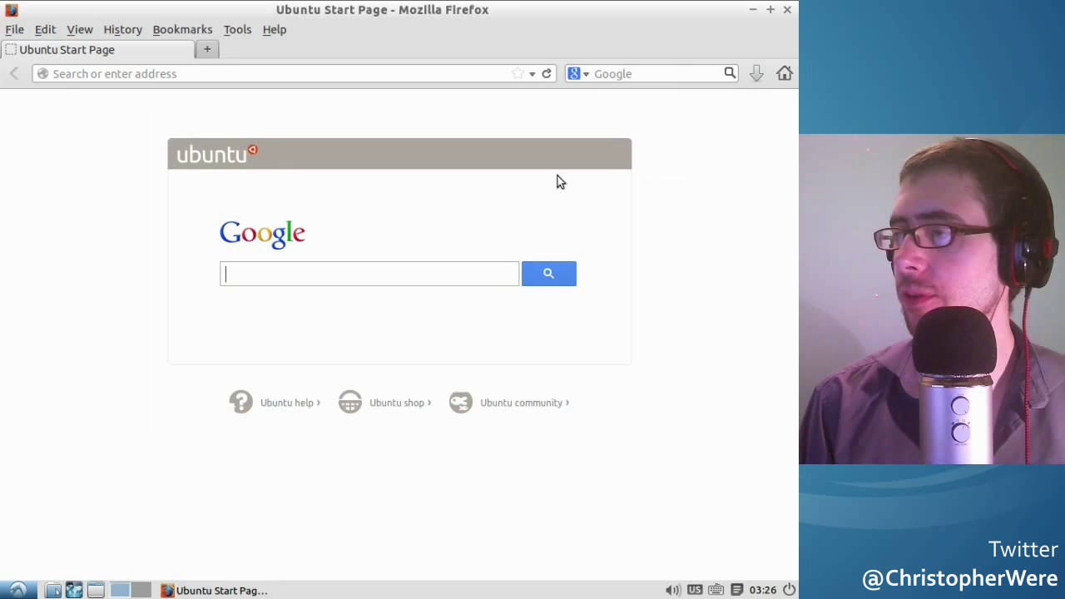
Launch Synaptic Package Manager from System Tools, authenticating with the account password.
click(4, 593)
mouse_move(62, 516)
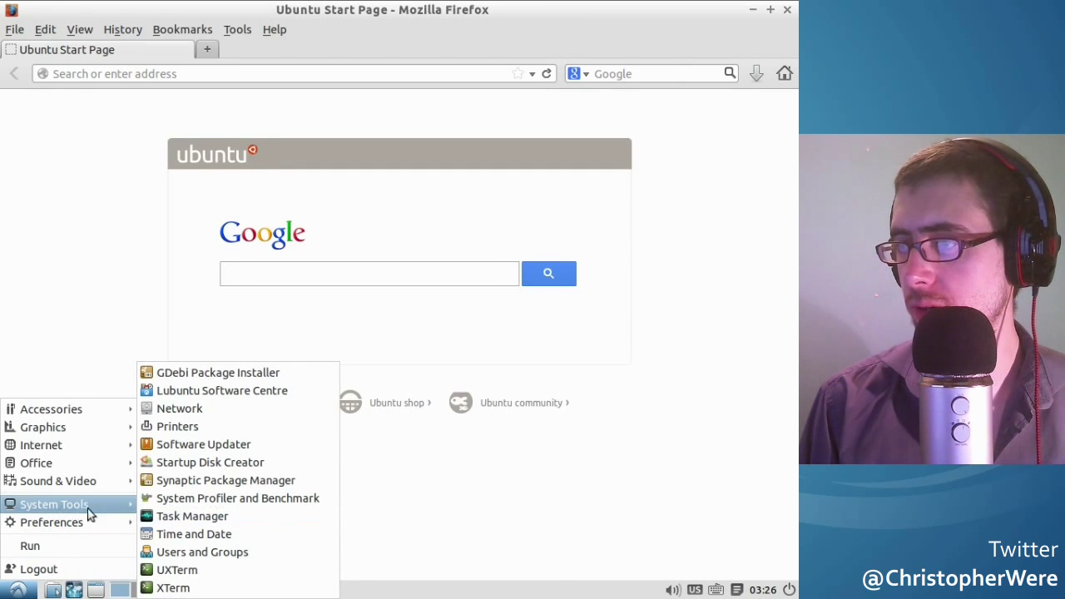
click(191, 491)
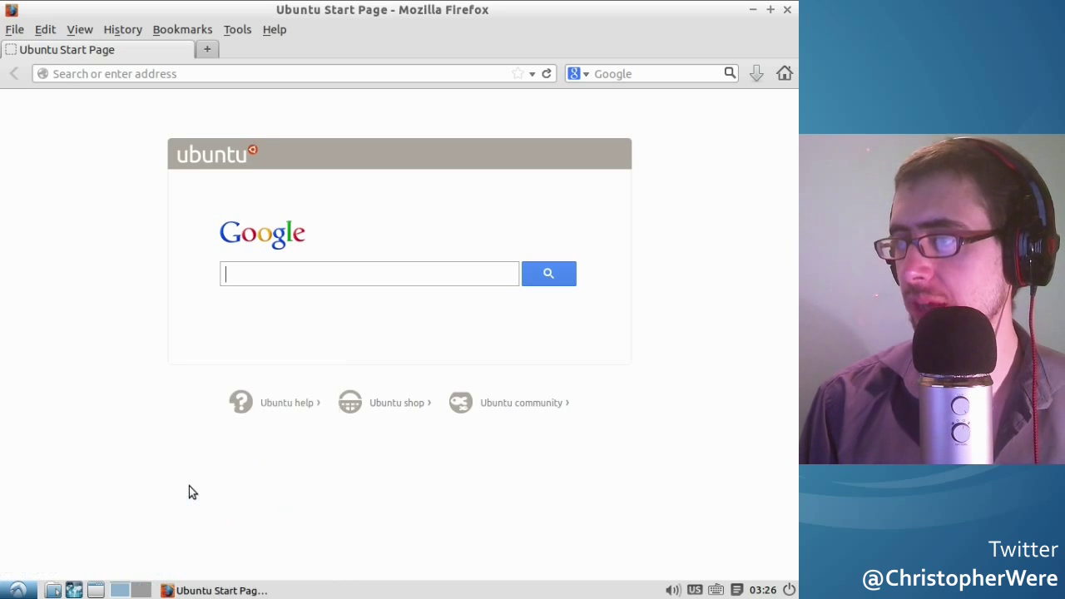
text(****)
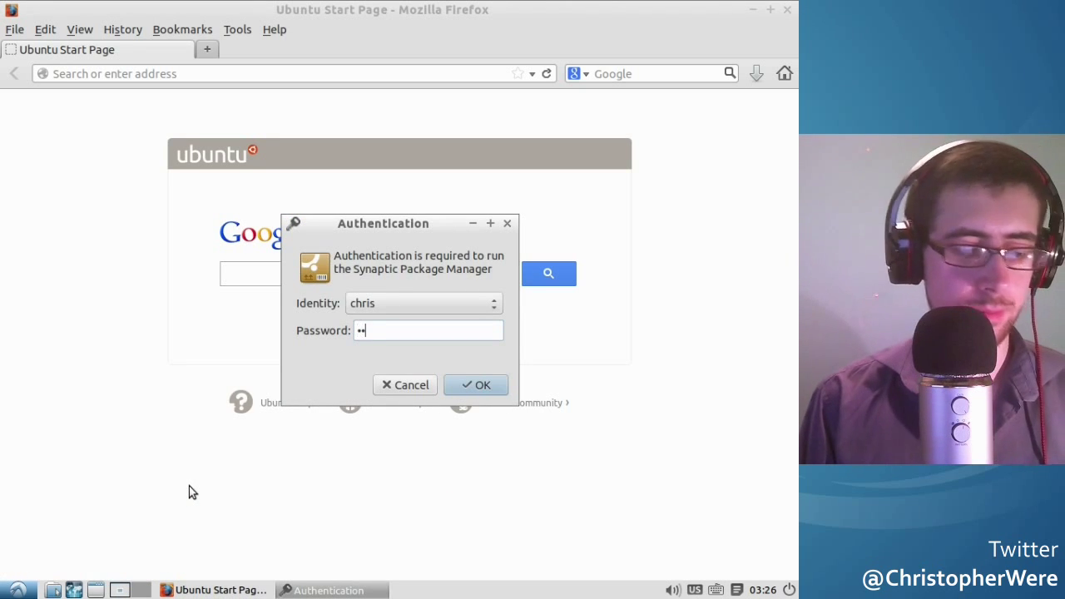
key(Return)
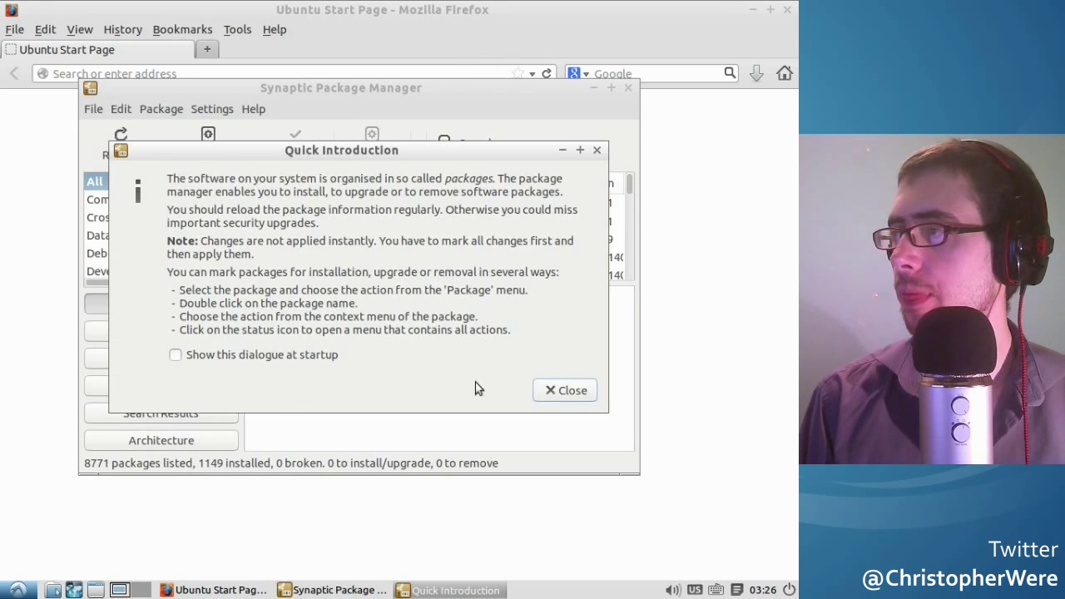
Dismiss the Quick Introduction, maximise Synaptic, scroll its package list, then close it.
click(566, 397)
click(611, 87)
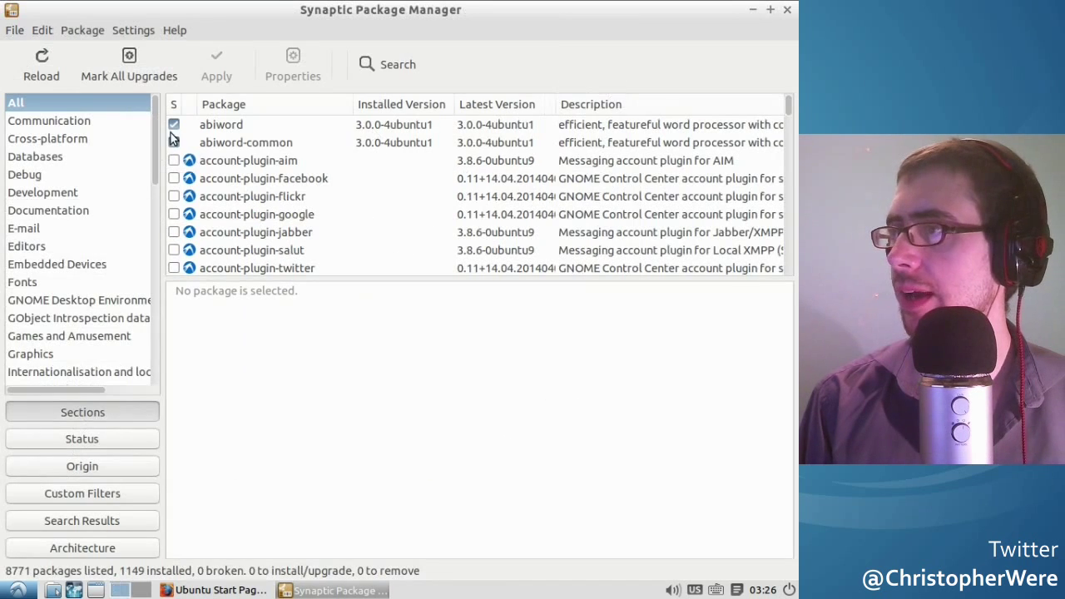
drag(789, 106, 791, 161)
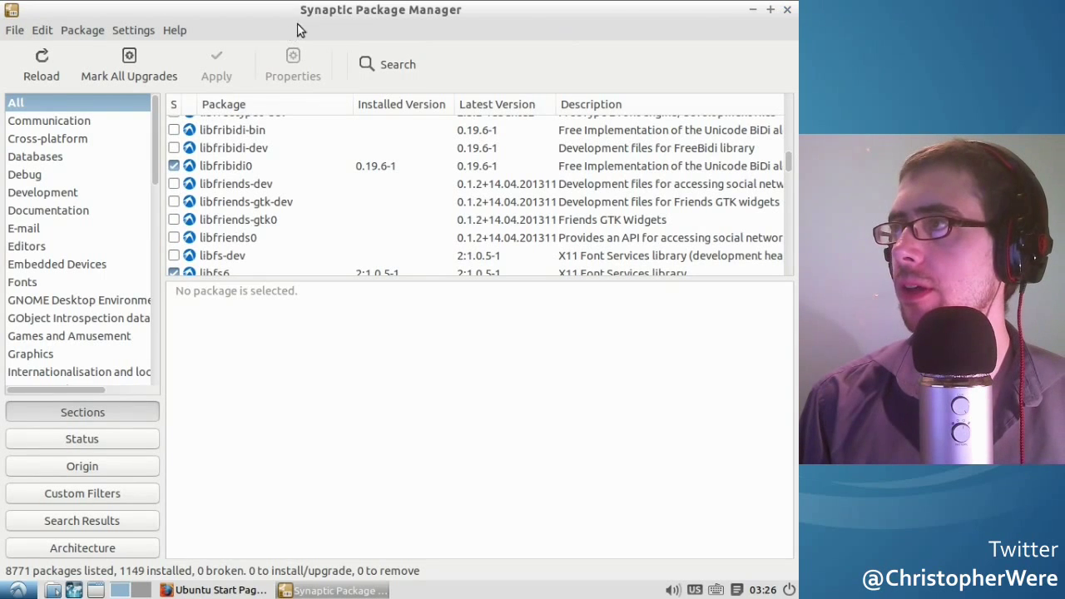
click(788, 12)
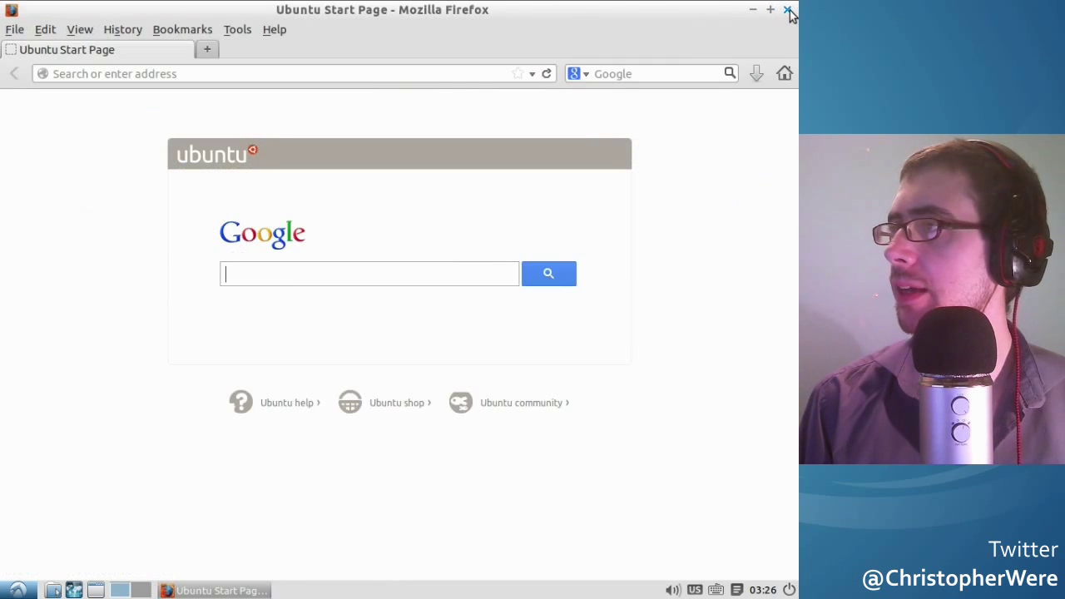
Close Firefox and start Leafpad with a blank Untitled document.
click(788, 12)
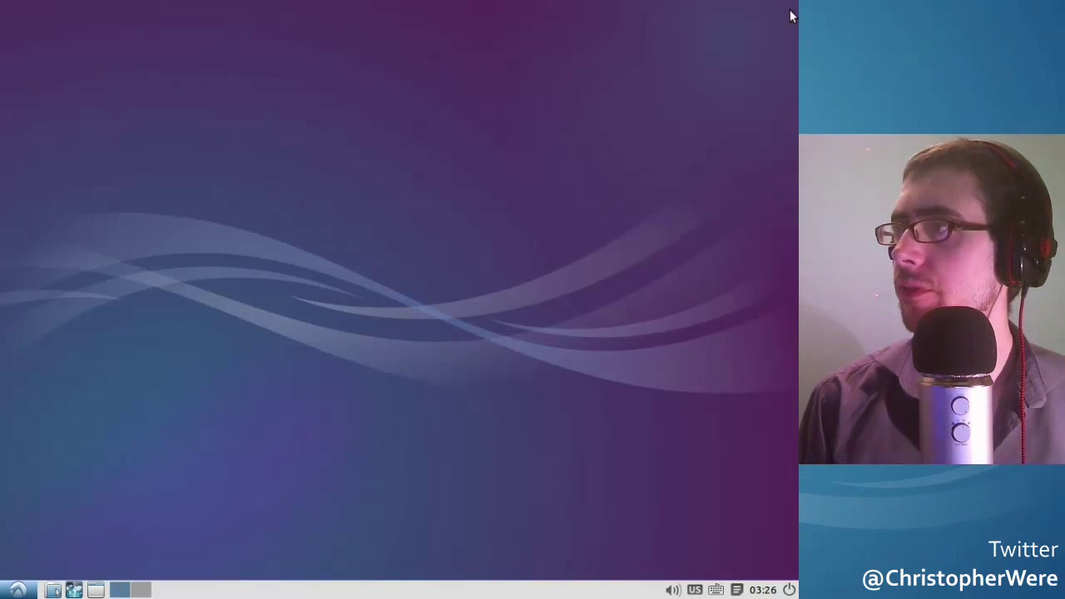
click(17, 590)
mouse_move(64, 412)
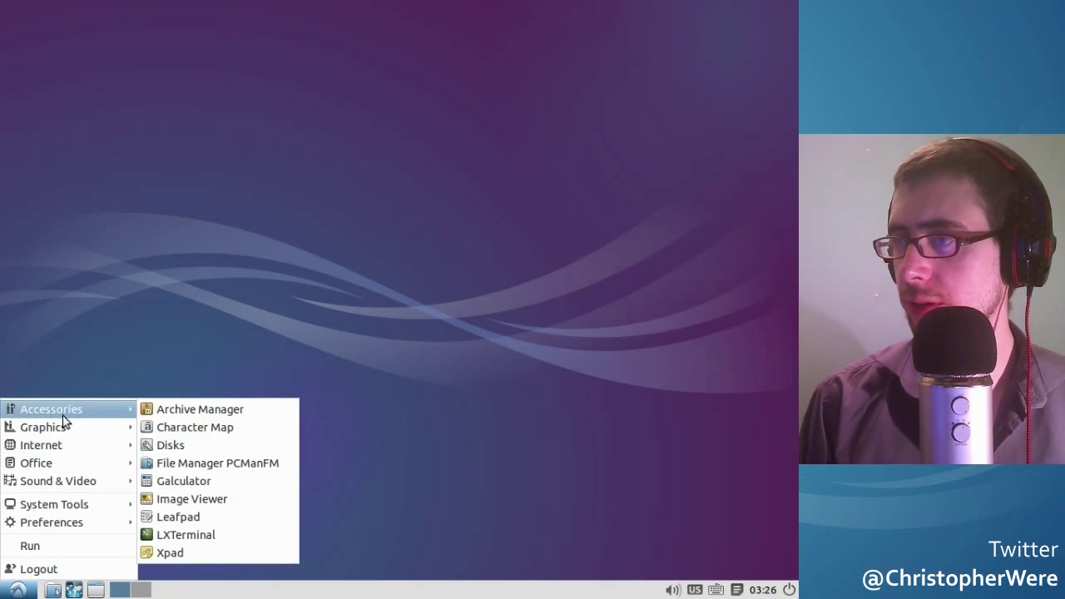
click(233, 520)
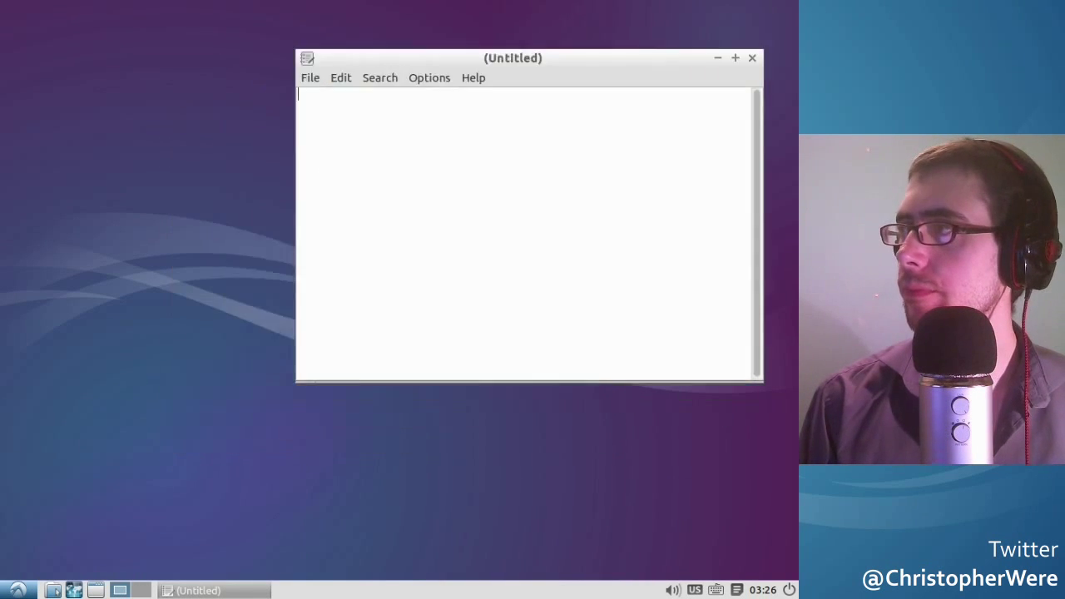
Launch Galculator, then briefly open and close the Image Viewer.
click(16, 590)
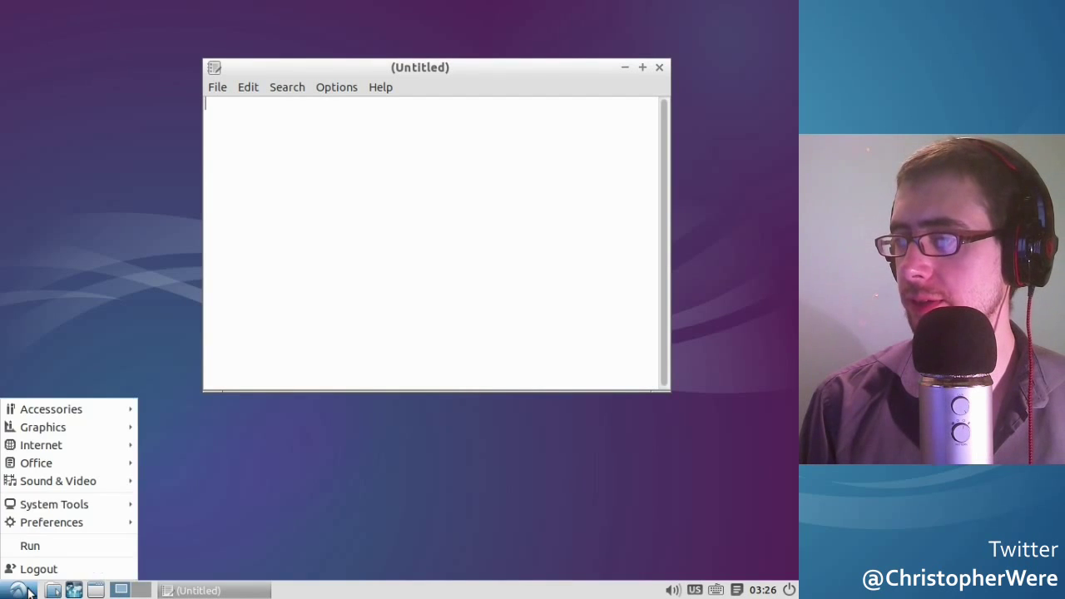
mouse_move(64, 407)
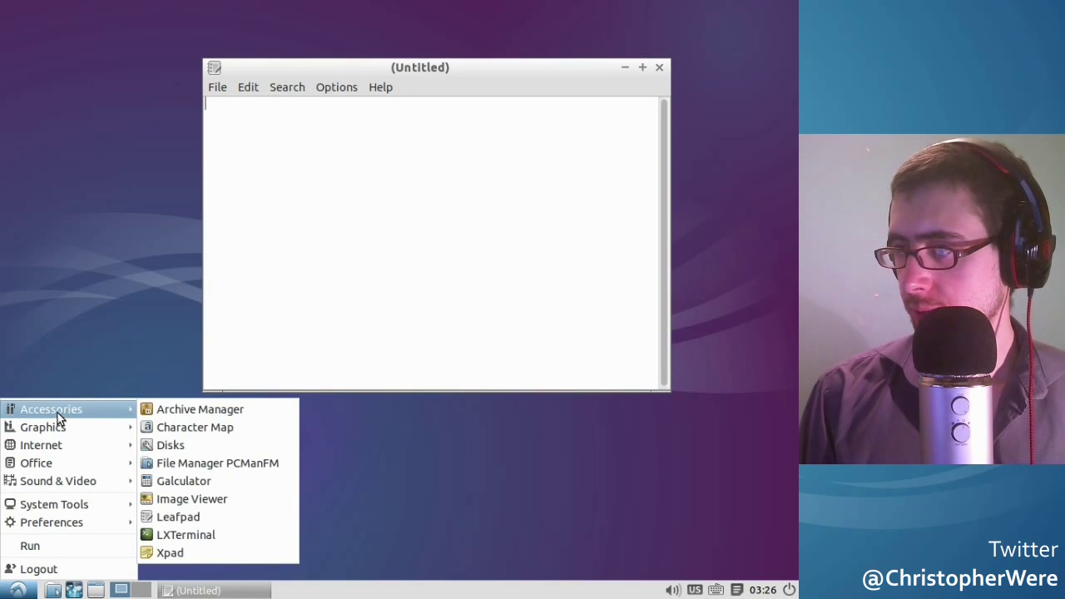
click(189, 480)
click(17, 590)
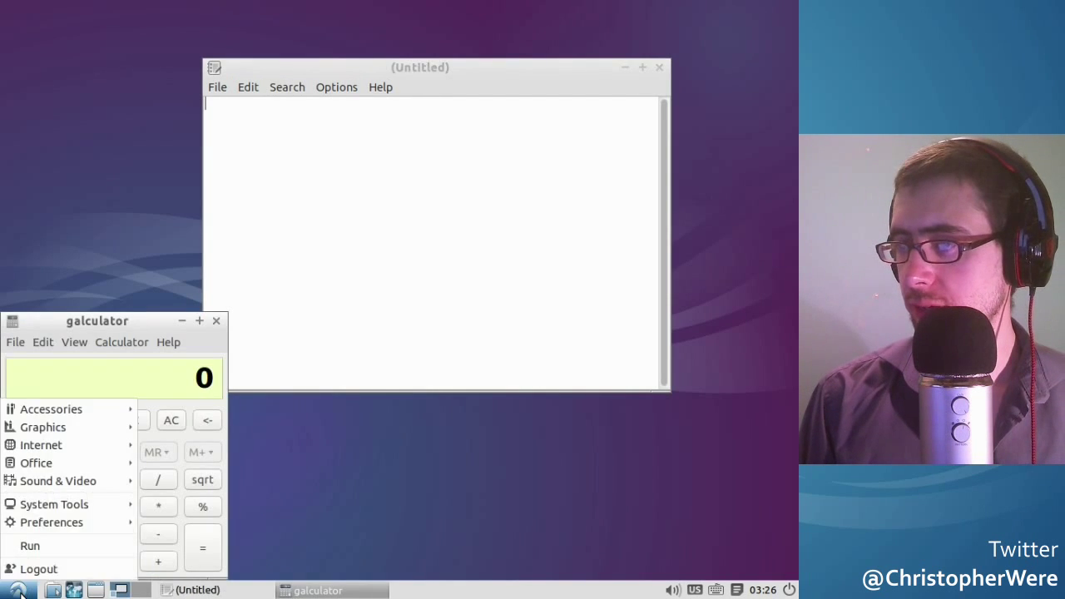
mouse_move(74, 407)
click(207, 499)
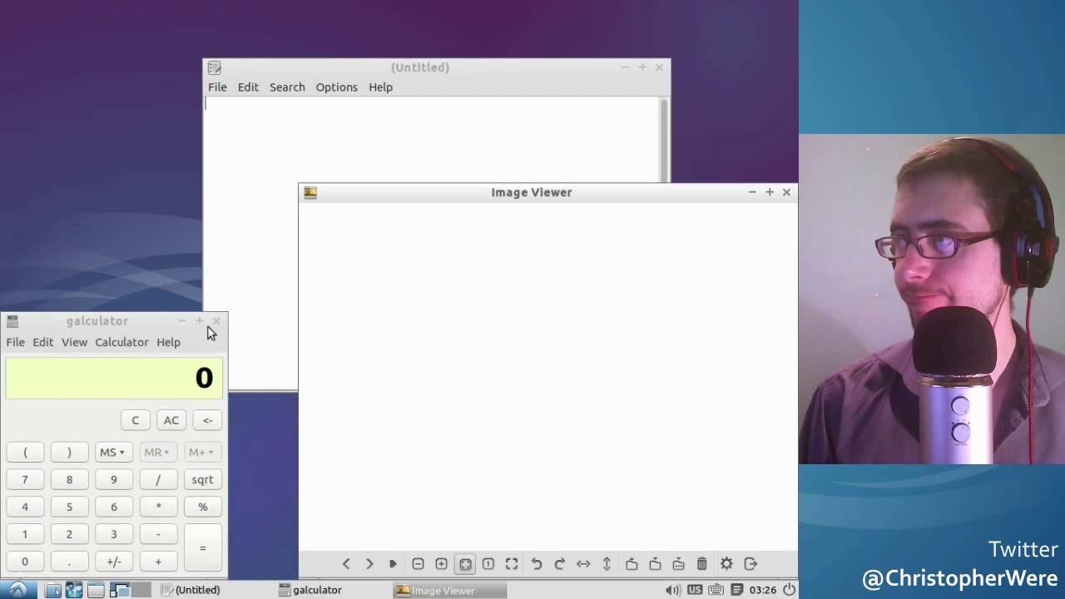
drag(411, 195, 320, 89)
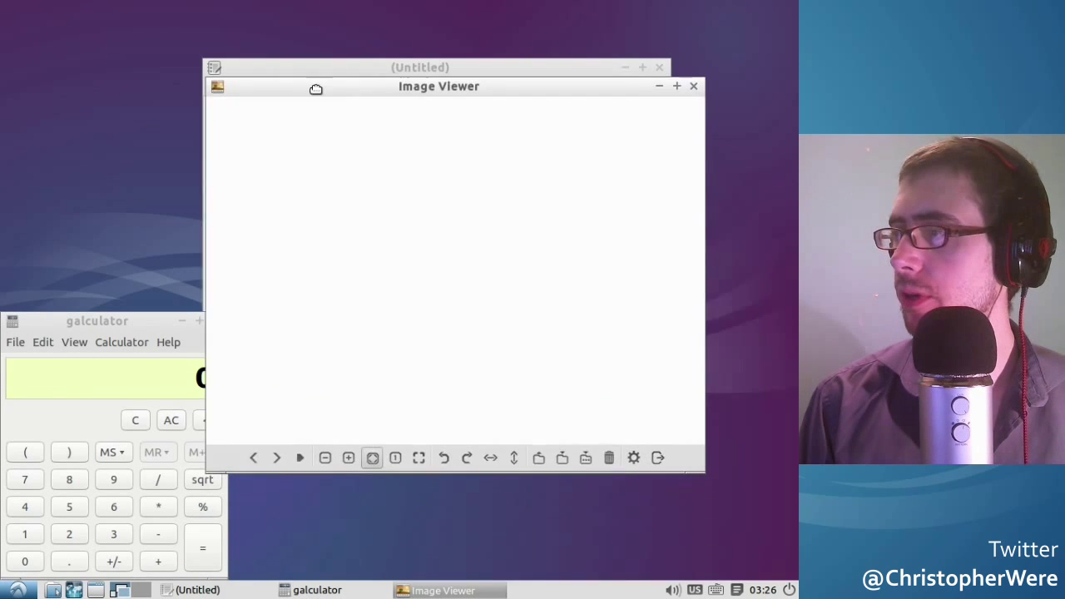
click(700, 86)
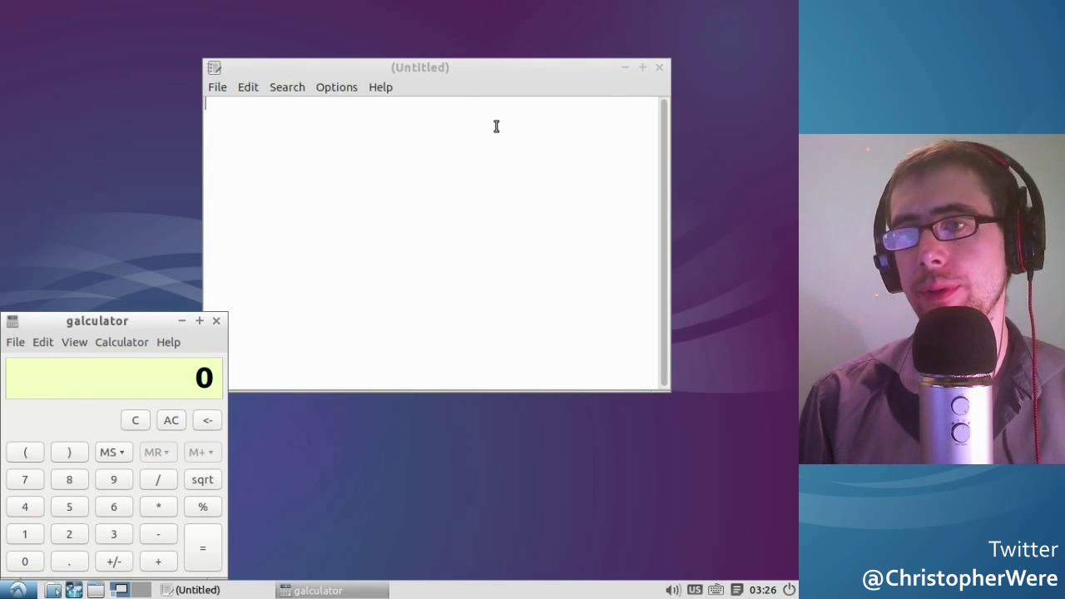
Bring up the main menu with its Internet submenu showing.
click(18, 590)
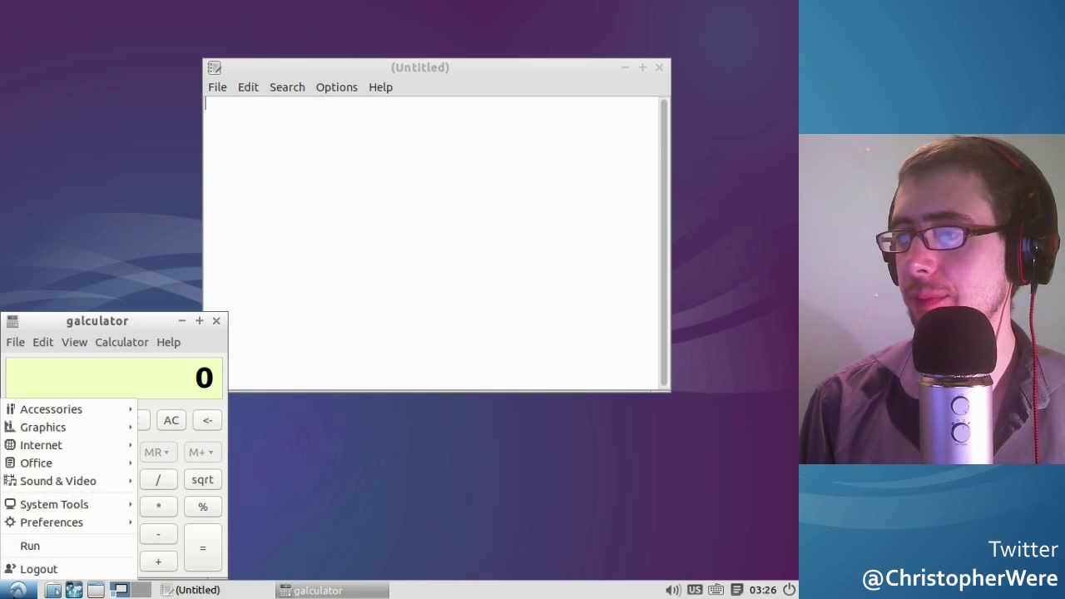
mouse_move(79, 419)
mouse_move(62, 434)
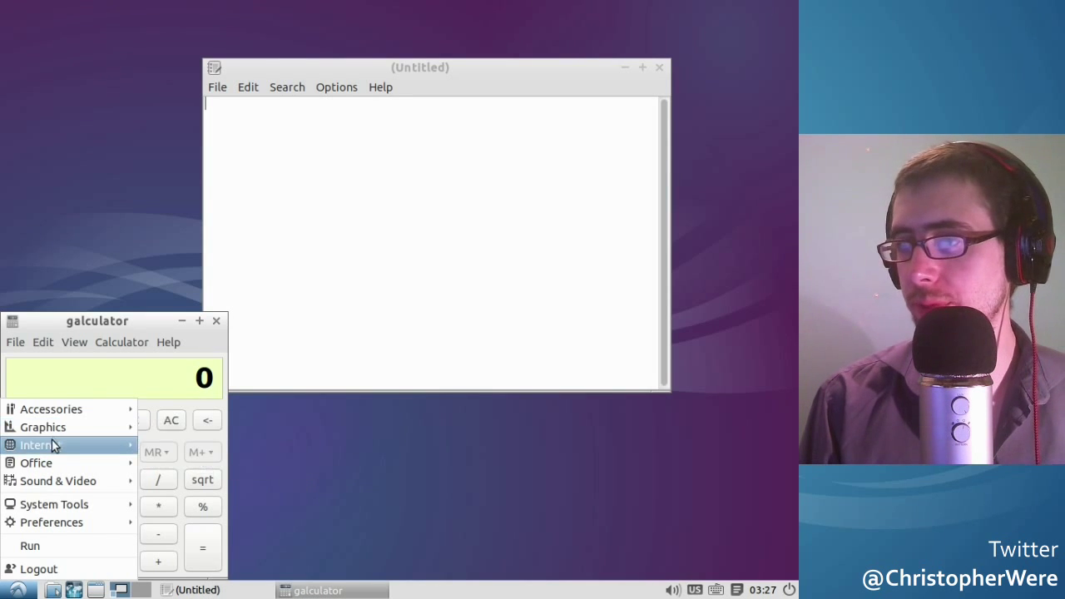
mouse_move(55, 448)
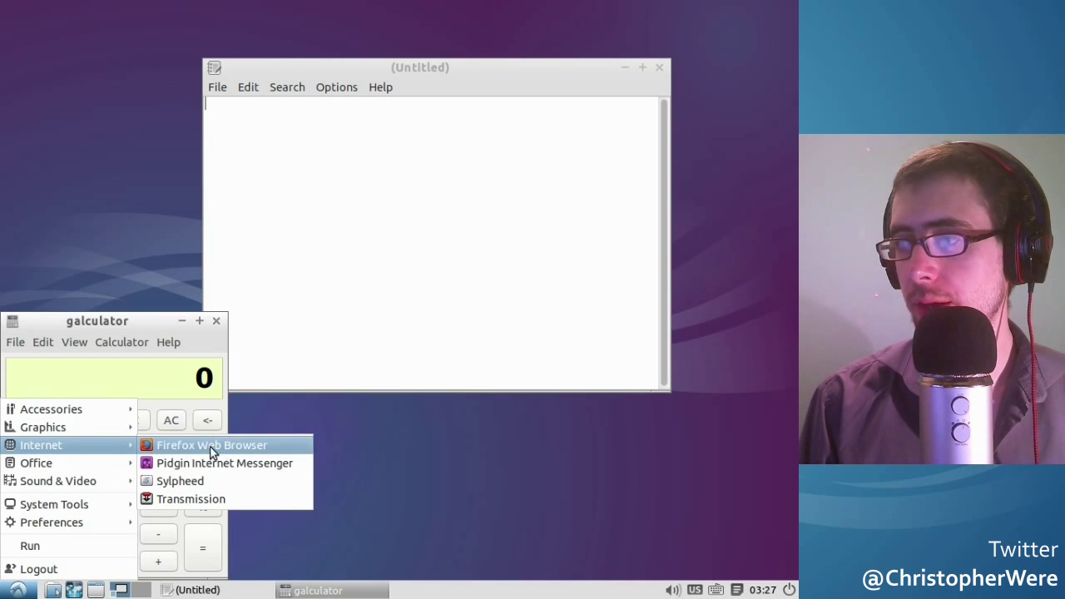
Launch Pidgin and view the Add Account protocol list, cancelling without creating an account.
click(243, 466)
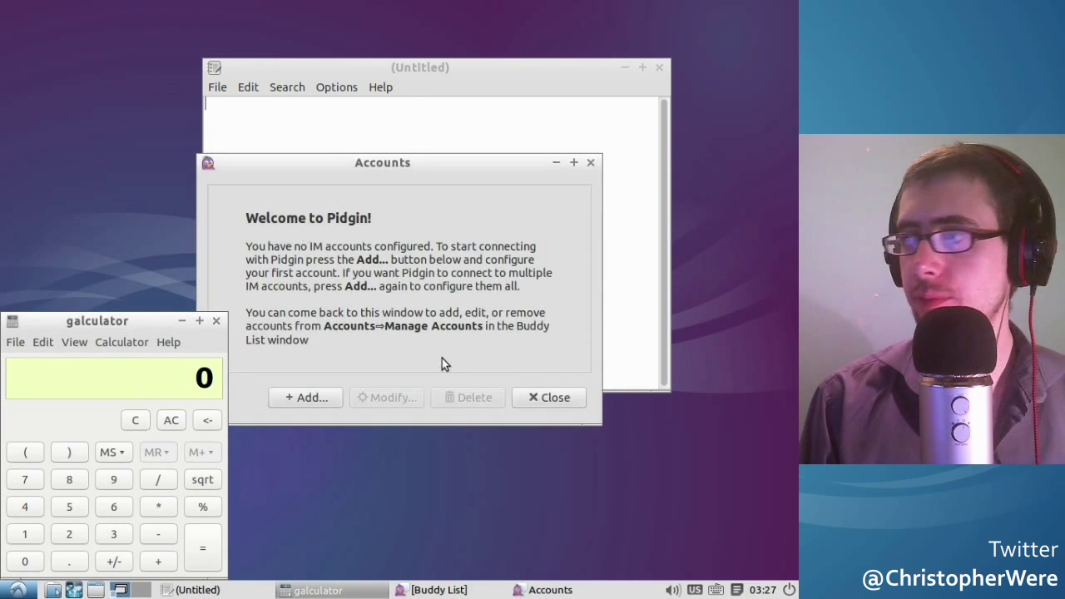
click(305, 397)
click(476, 197)
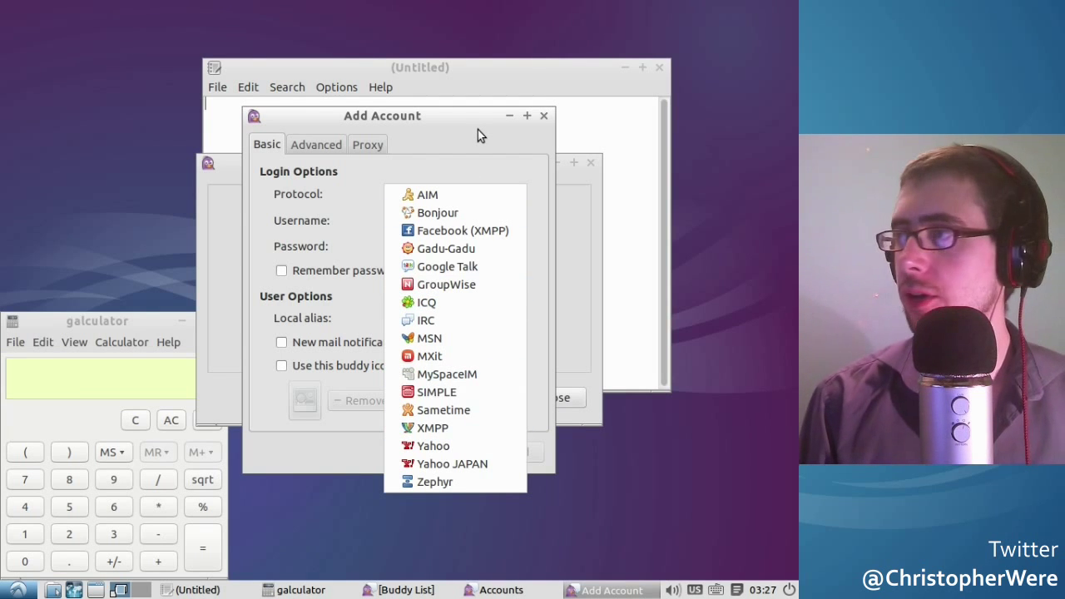
click(454, 124)
click(449, 452)
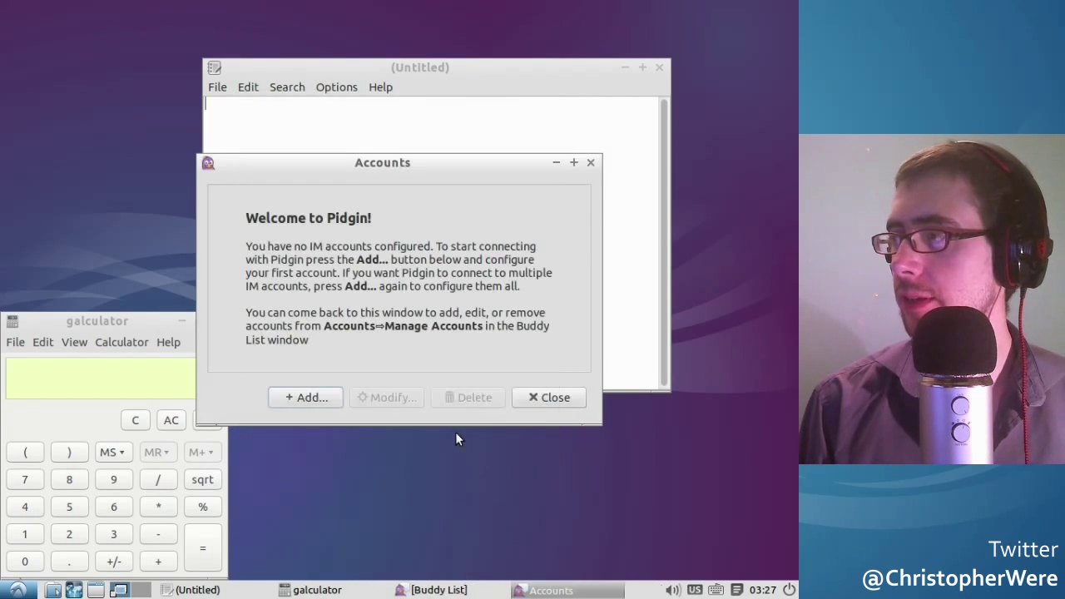
Close the Accounts window and minimise the Buddy List.
click(552, 398)
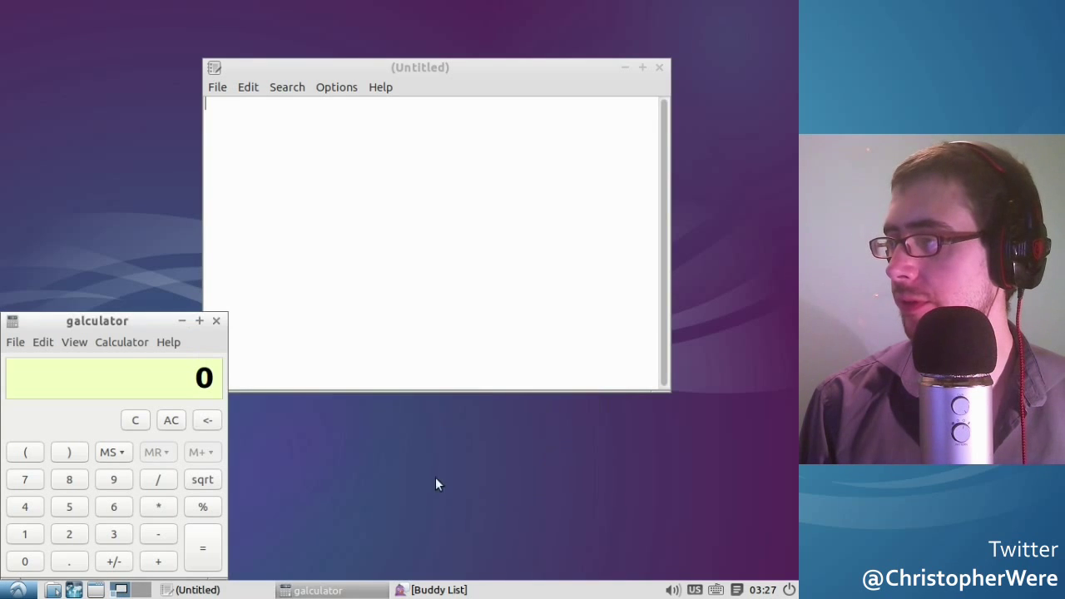
click(450, 591)
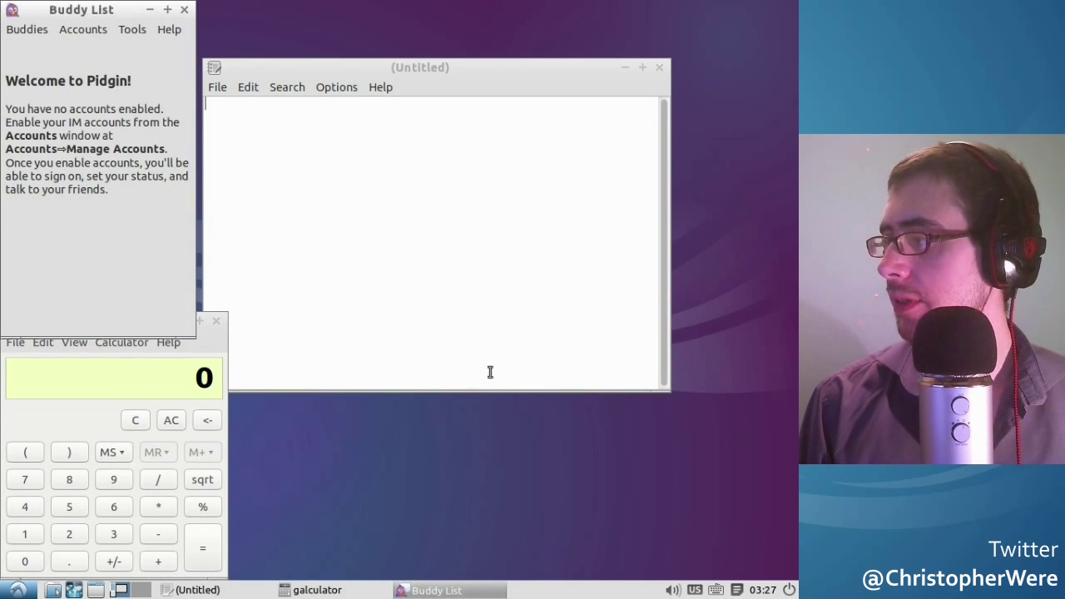
click(150, 10)
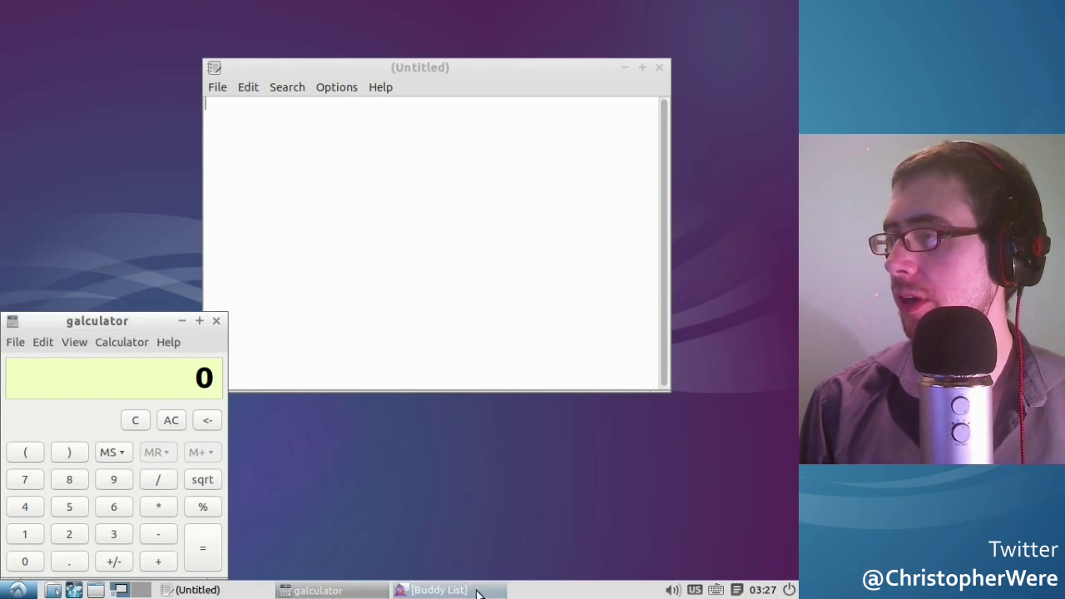
Open Pidgin Preferences and look through the Browser, Themes, Status / Idle and Logging pages.
click(478, 590)
click(131, 29)
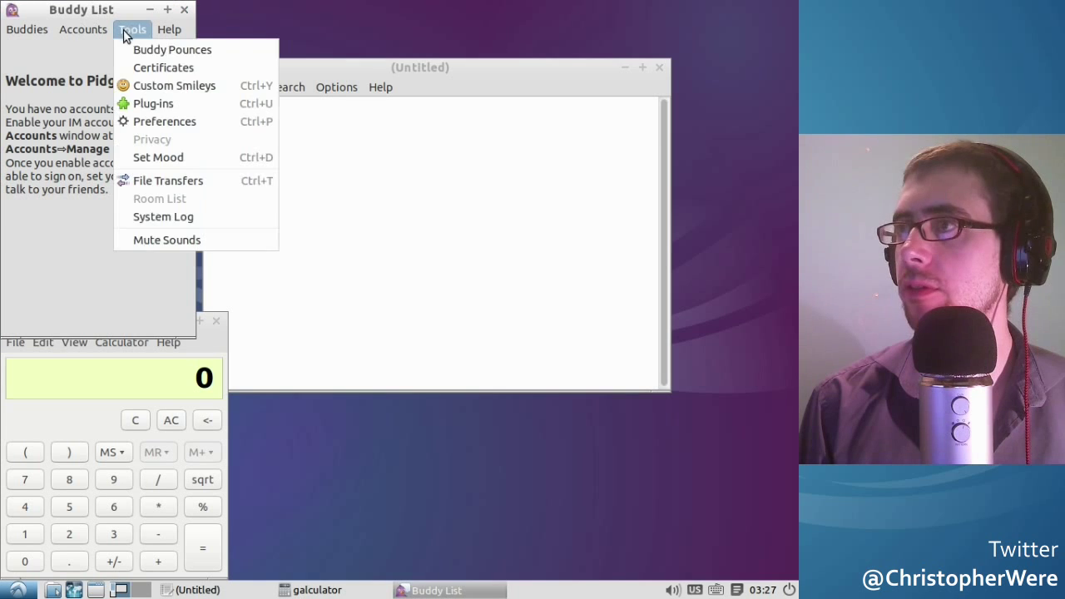
click(184, 126)
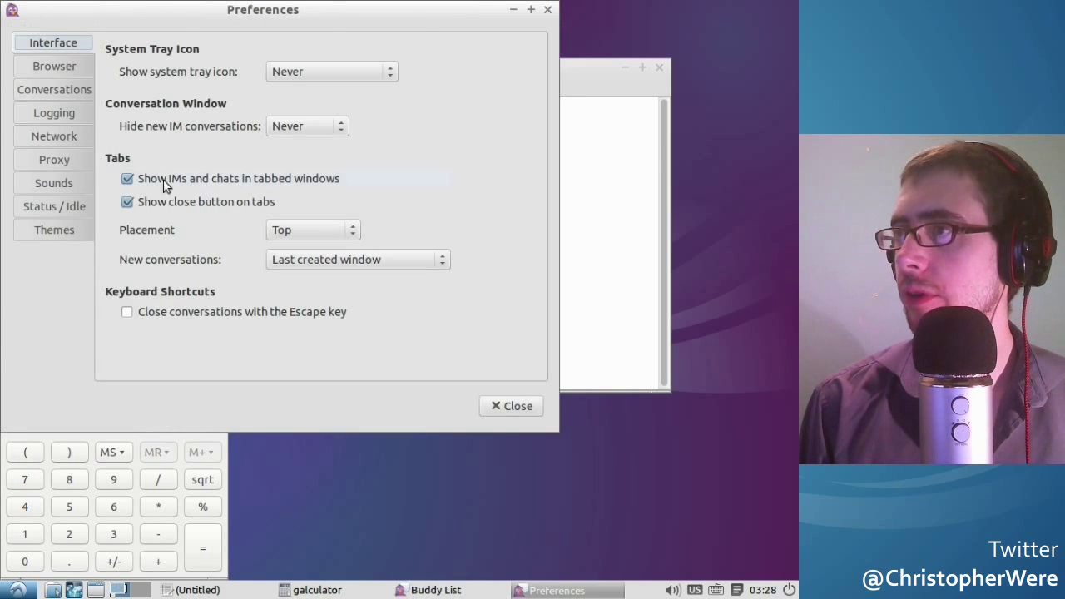
click(70, 67)
click(60, 229)
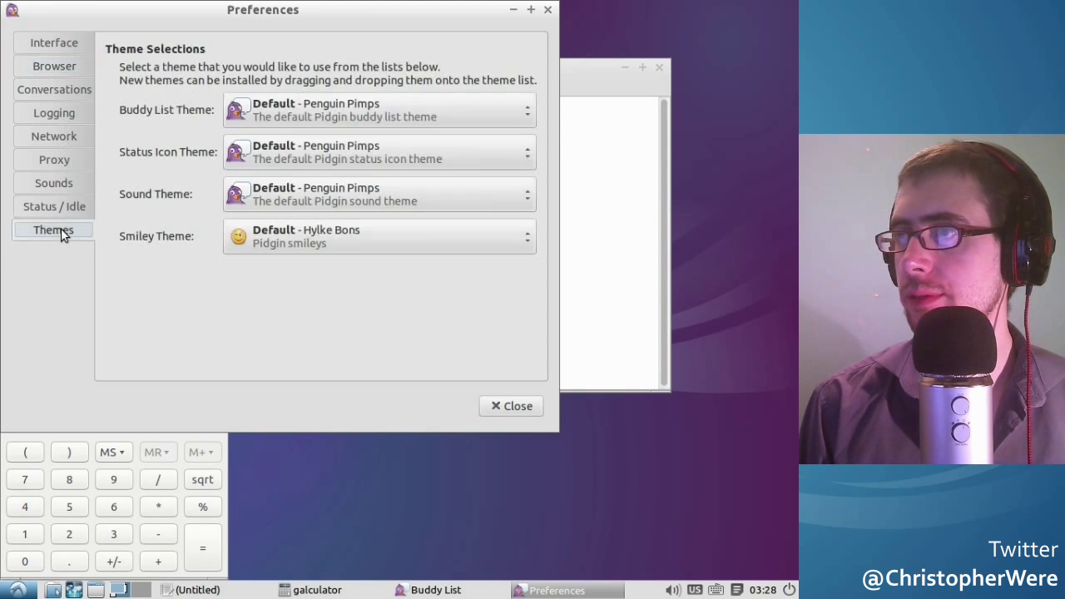
click(58, 207)
click(55, 113)
click(55, 42)
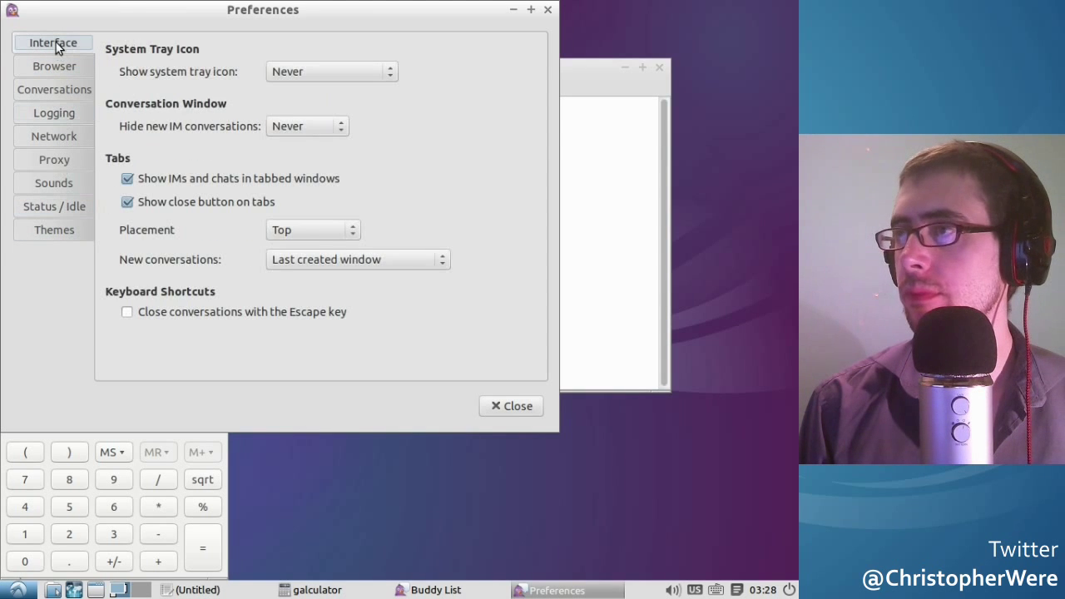
Set Show system tray icon to Always, then close the Buddy List into the tray.
click(326, 81)
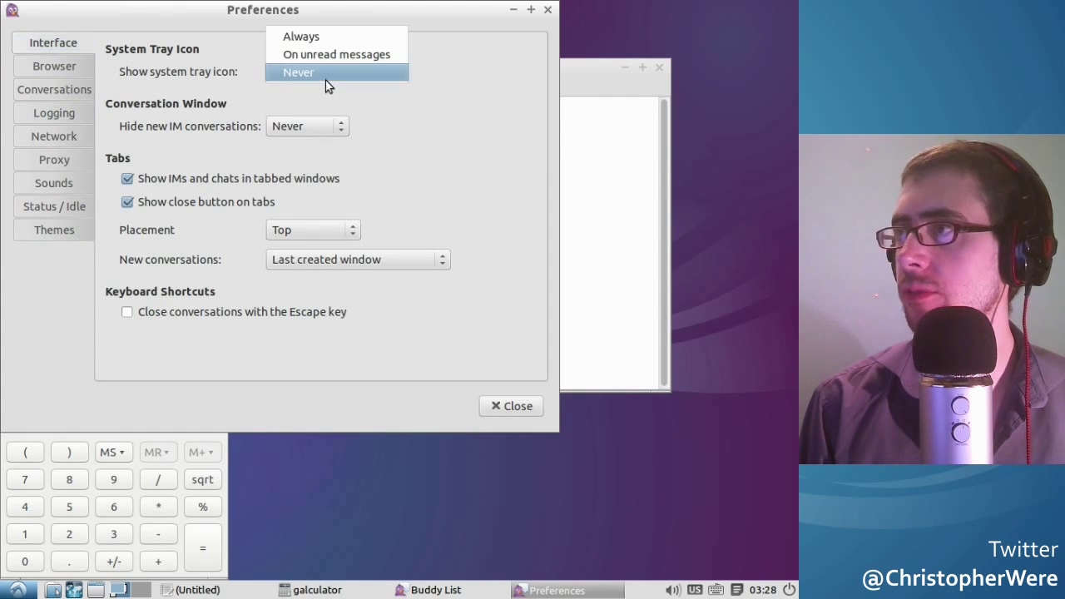
click(315, 36)
click(509, 408)
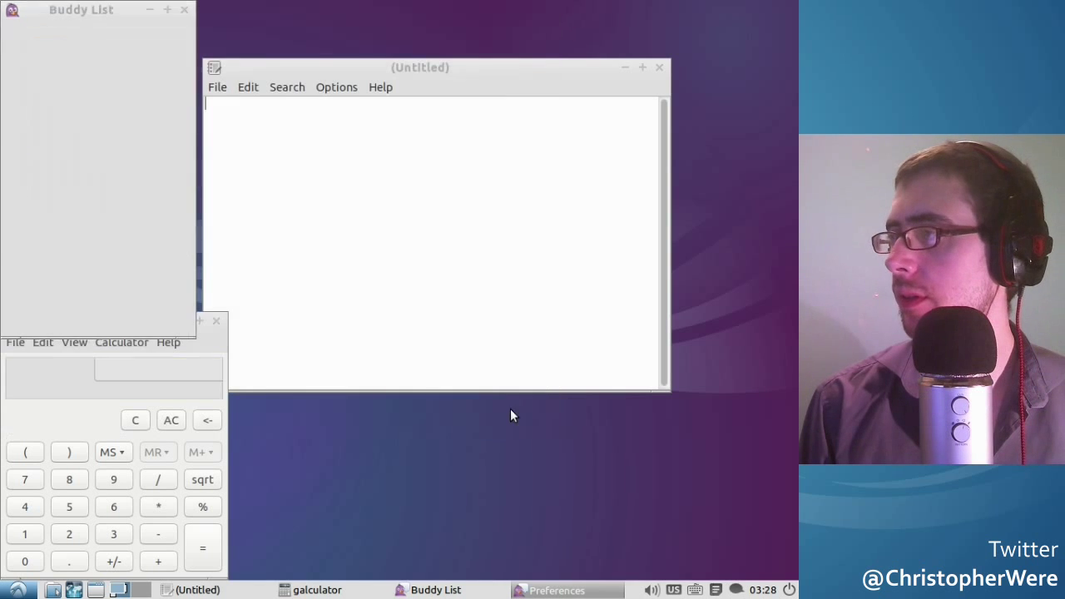
click(185, 10)
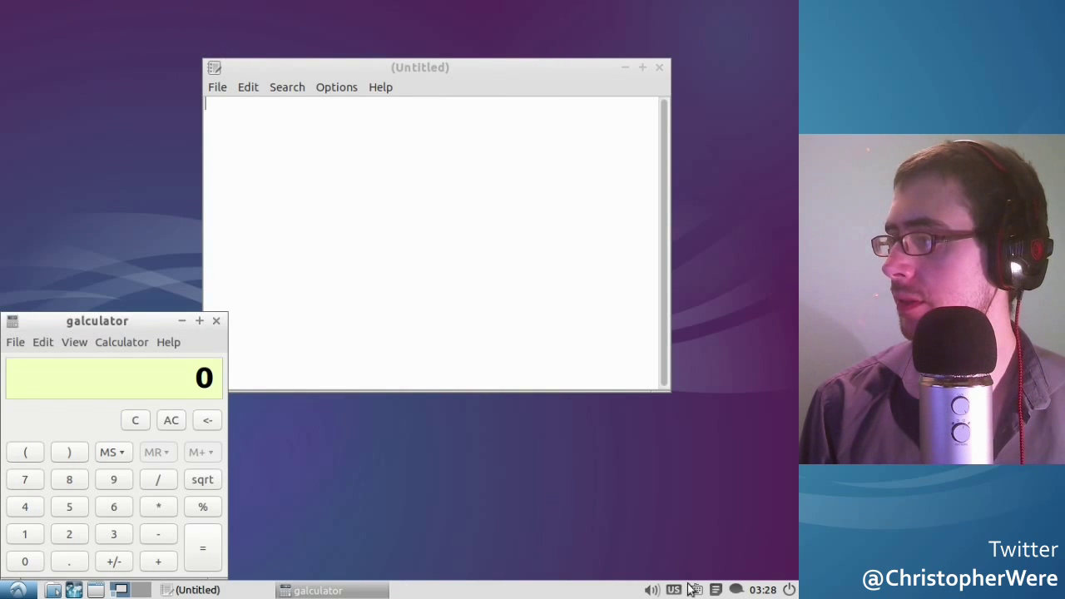
click(736, 590)
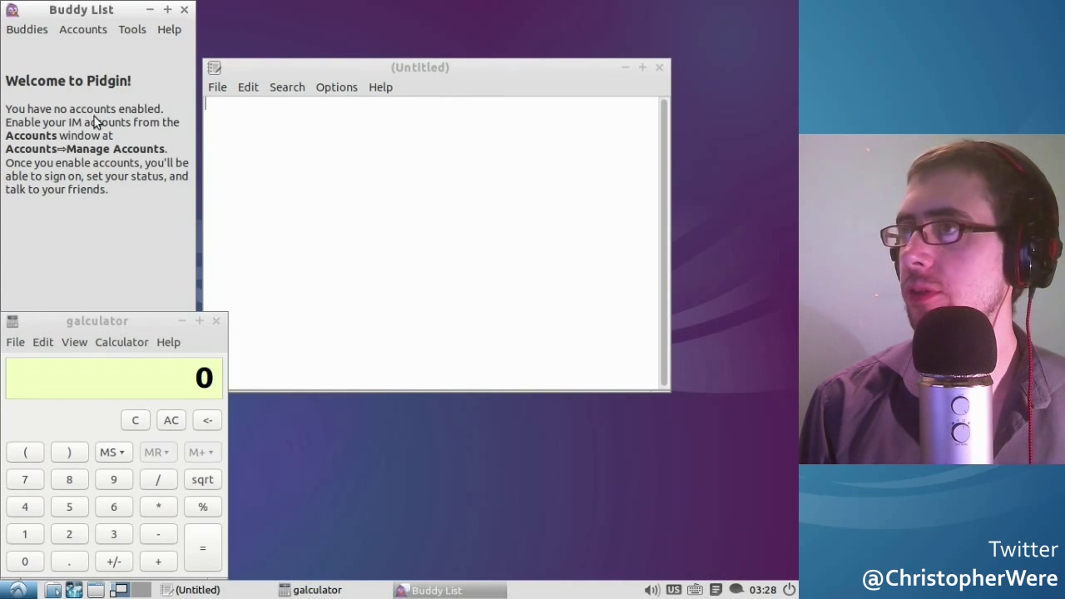
click(185, 10)
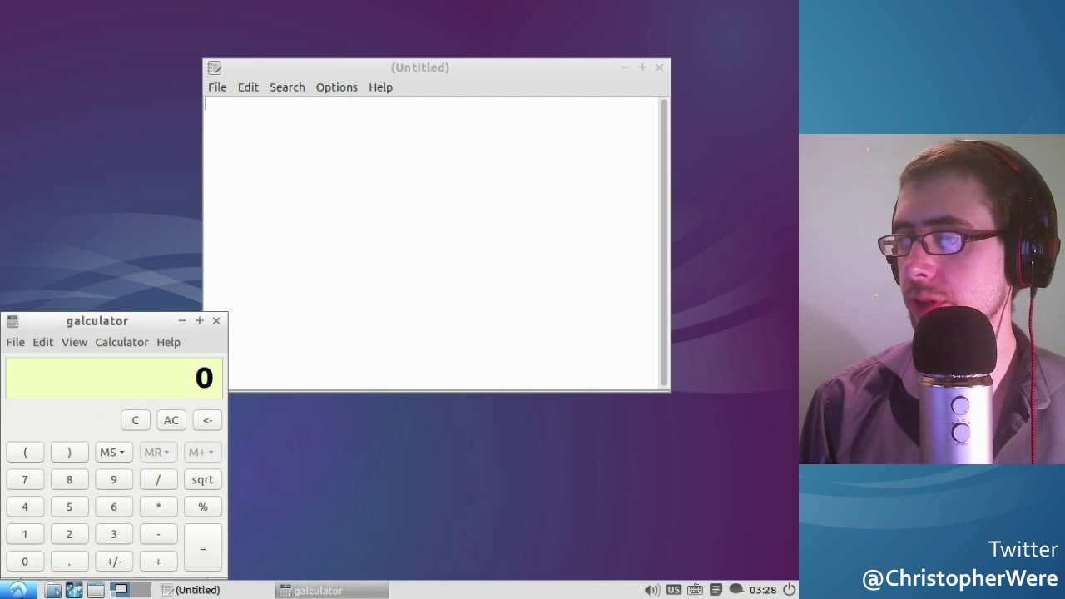
click(19, 590)
mouse_move(40, 409)
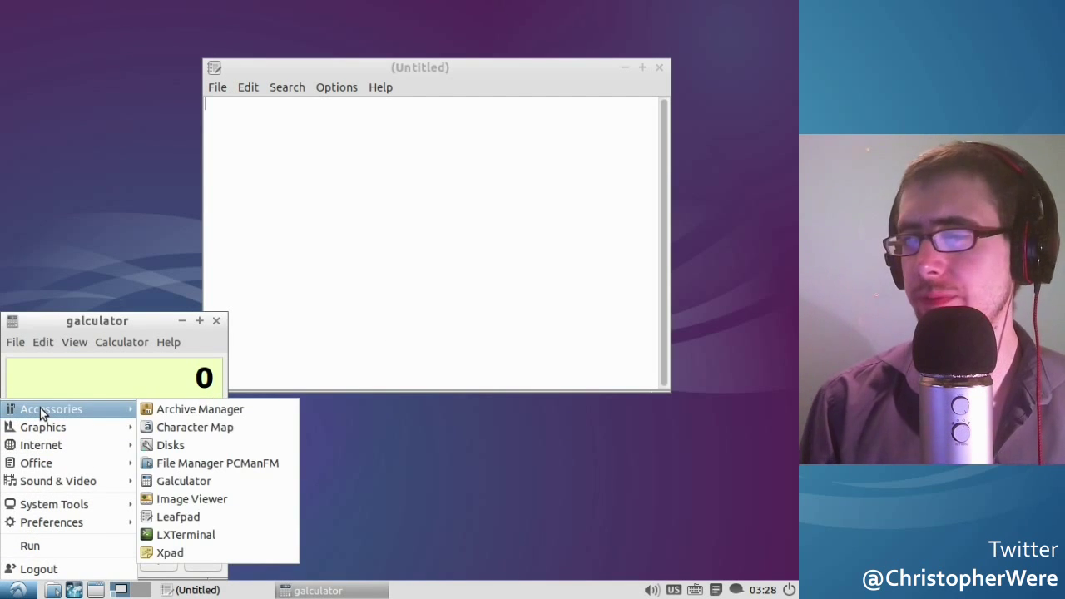
mouse_move(40, 445)
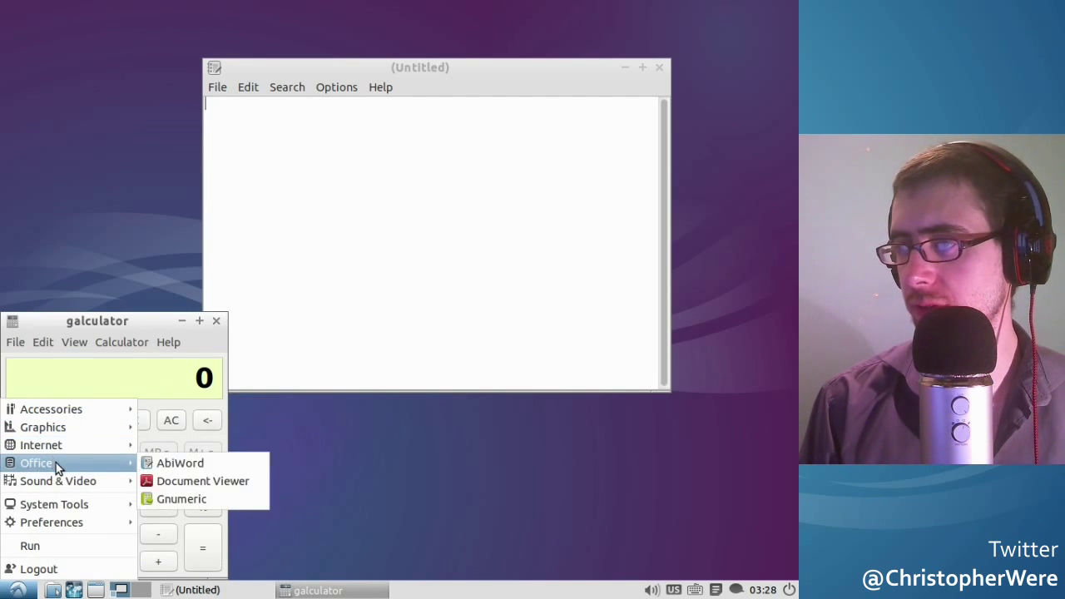
mouse_move(47, 467)
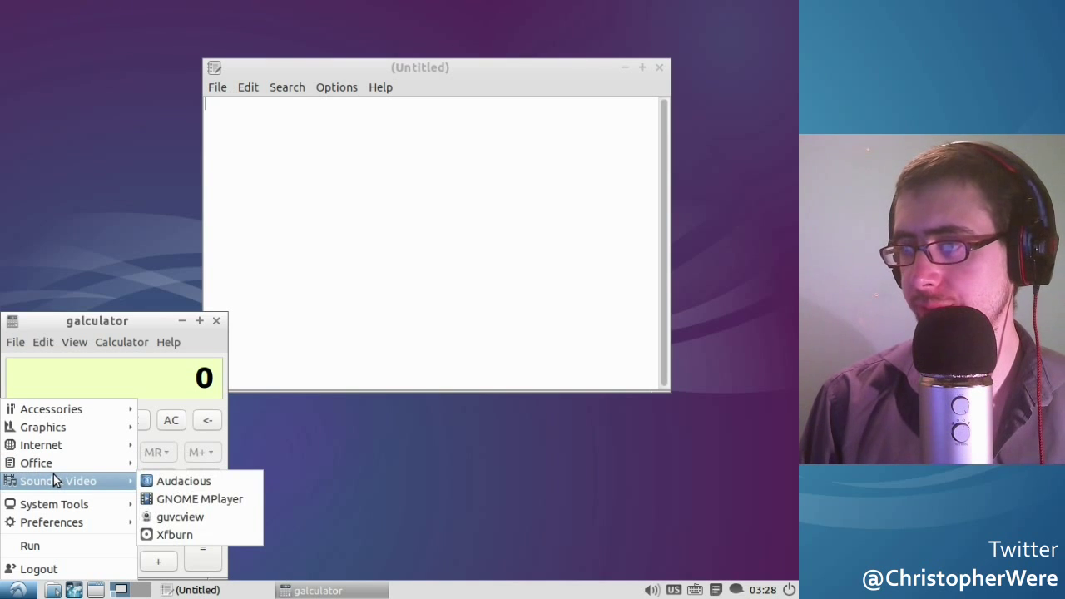
click(216, 480)
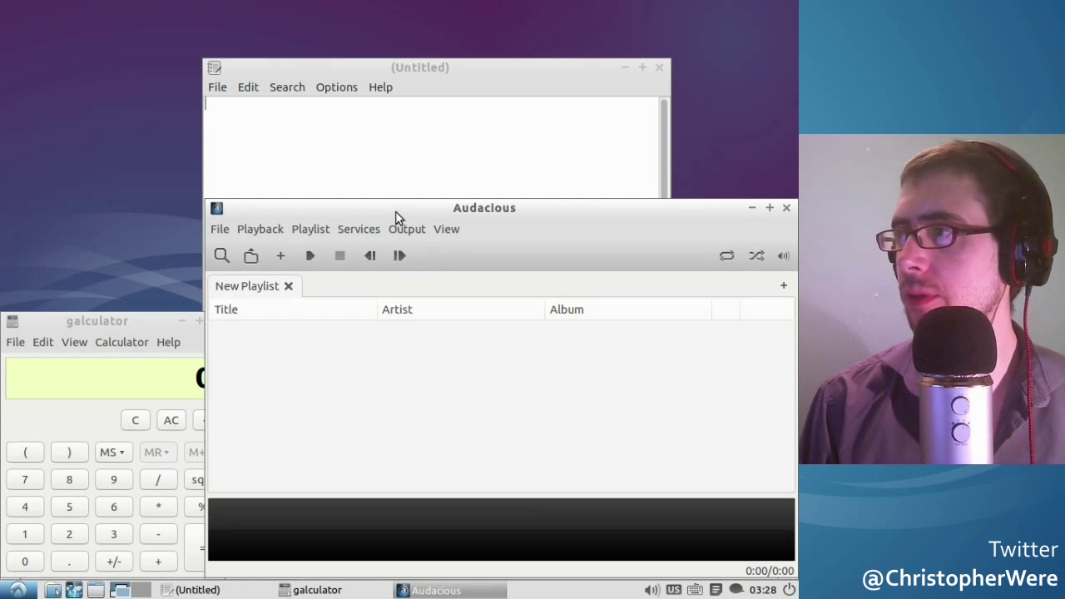
drag(396, 212, 238, 52)
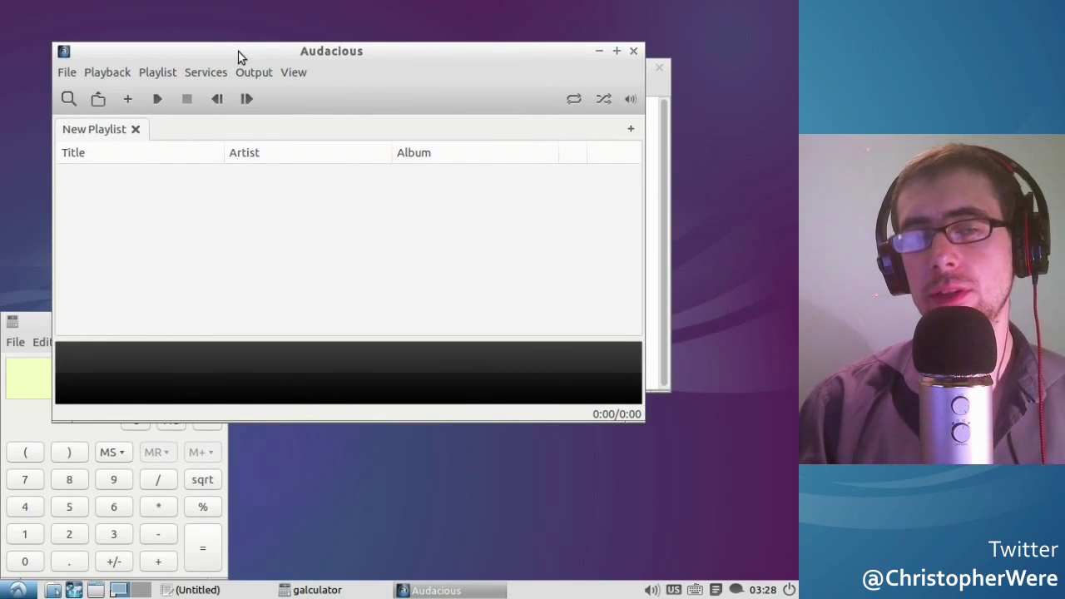
click(633, 52)
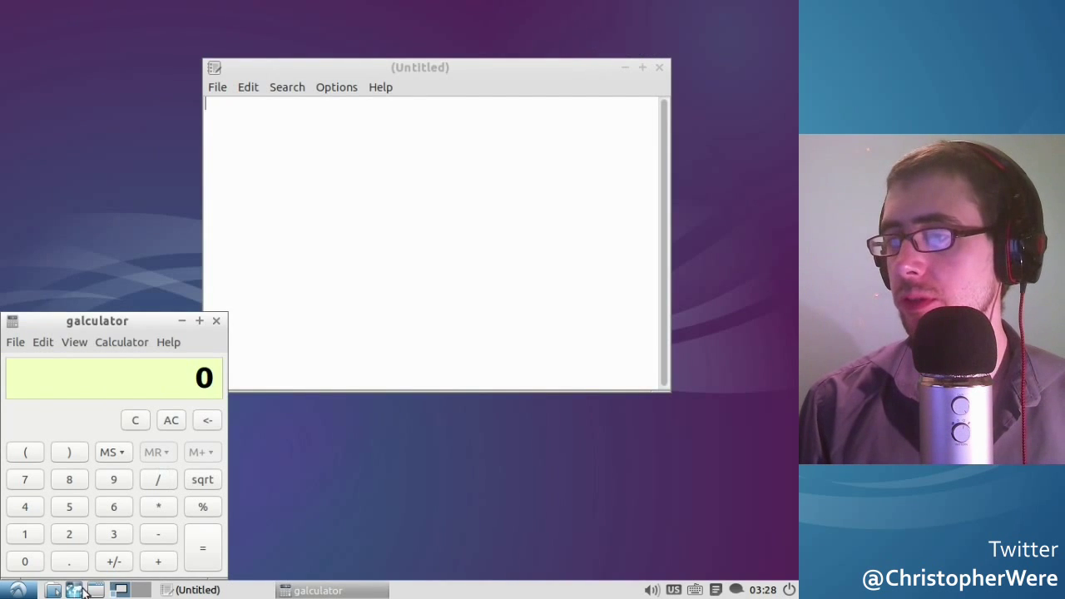
Launch Xfburn and dismiss its 'No burners' error.
click(19, 590)
mouse_move(66, 484)
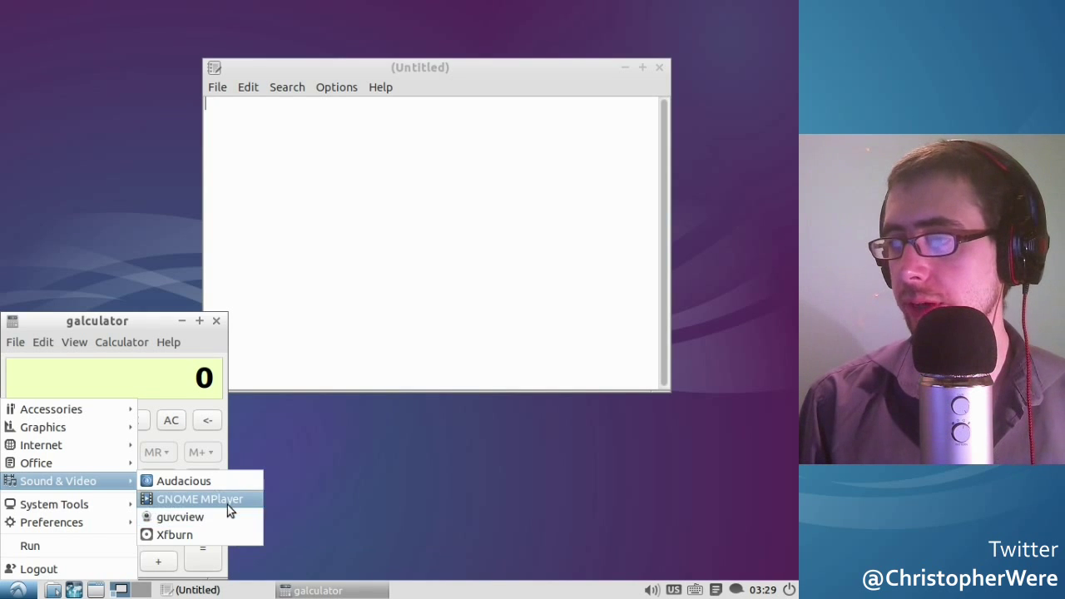
click(196, 535)
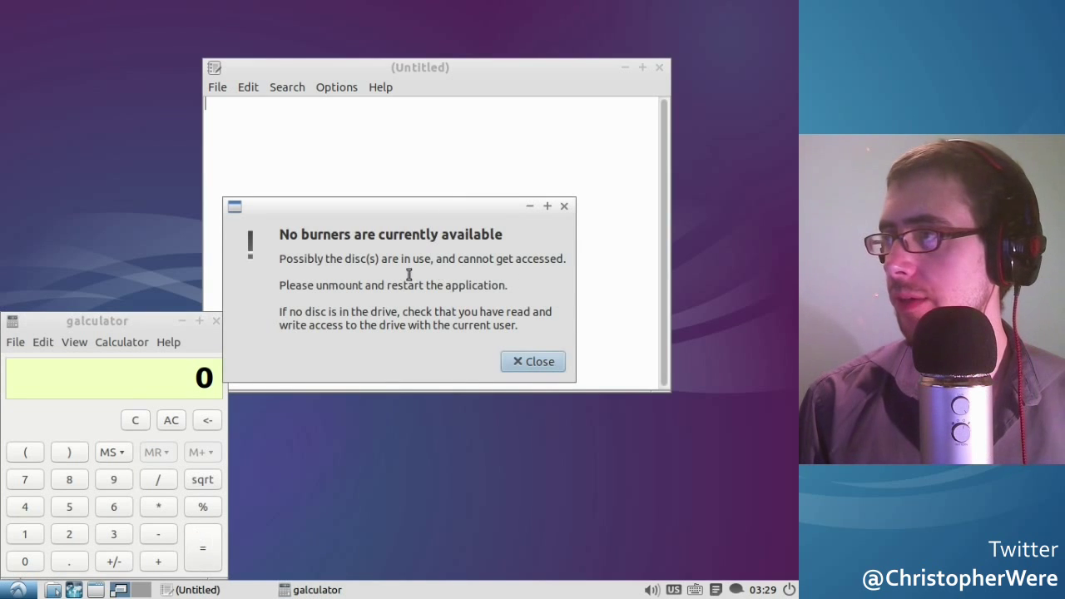
drag(450, 204, 341, 144)
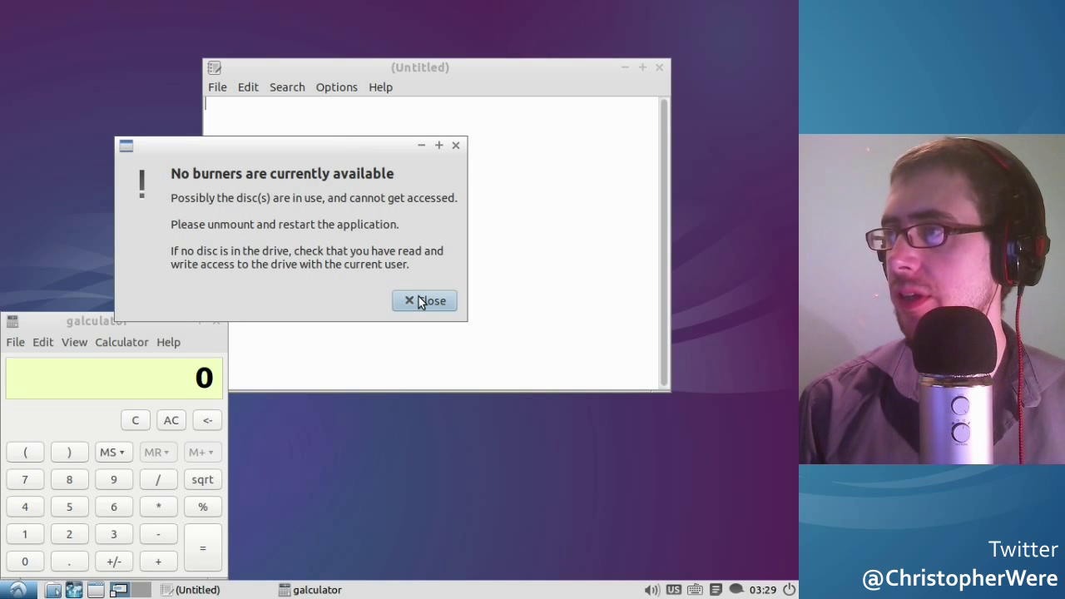
drag(359, 139, 377, 155)
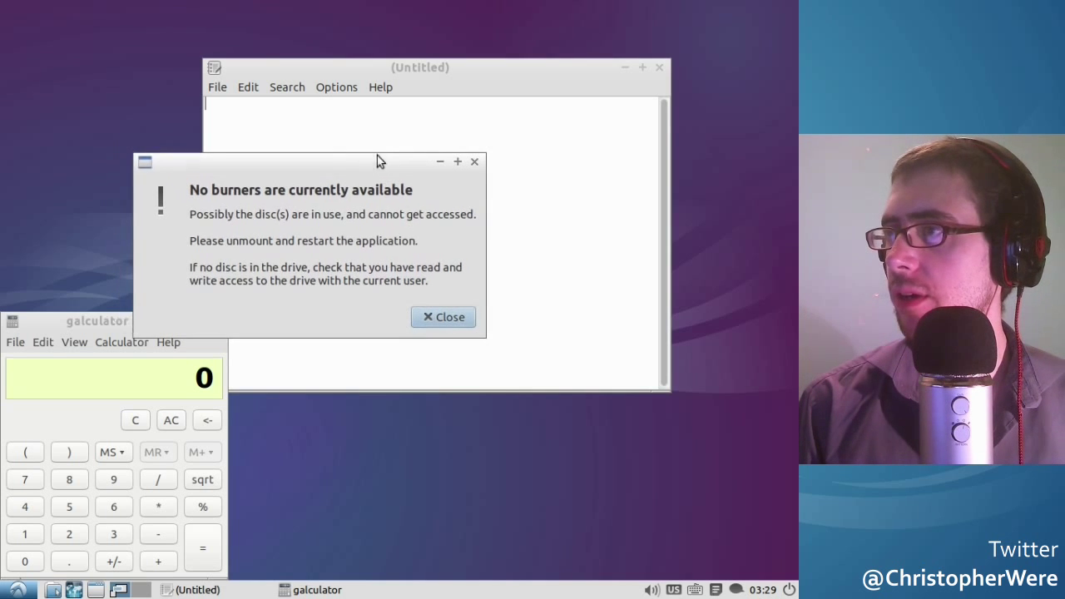
click(445, 313)
Maximise the Xfburn welcome window, then close Xfburn.
drag(625, 15, 558, 26)
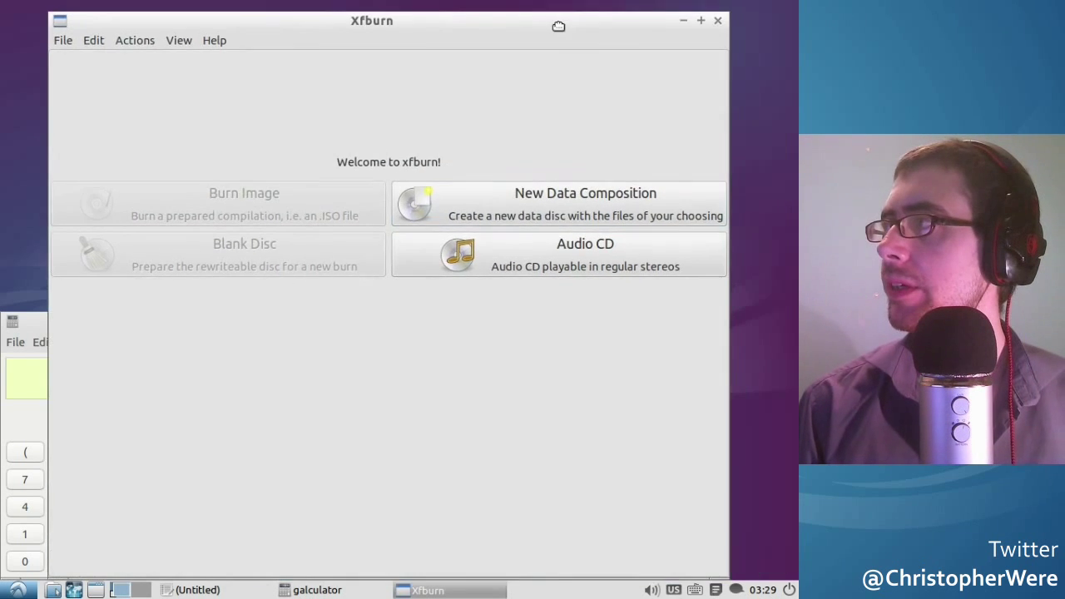
double_click(605, 19)
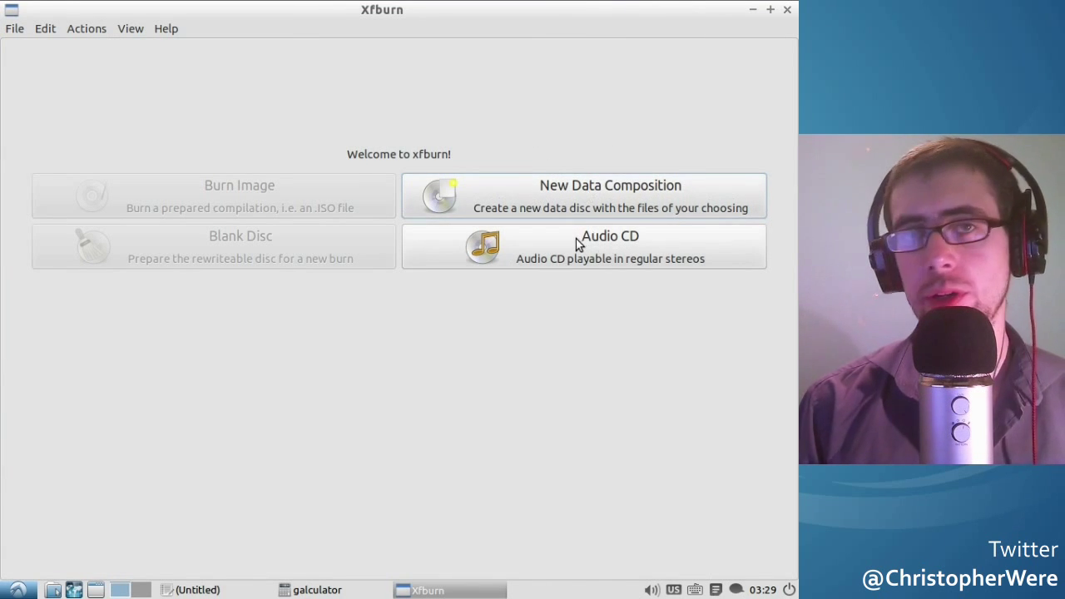
click(786, 10)
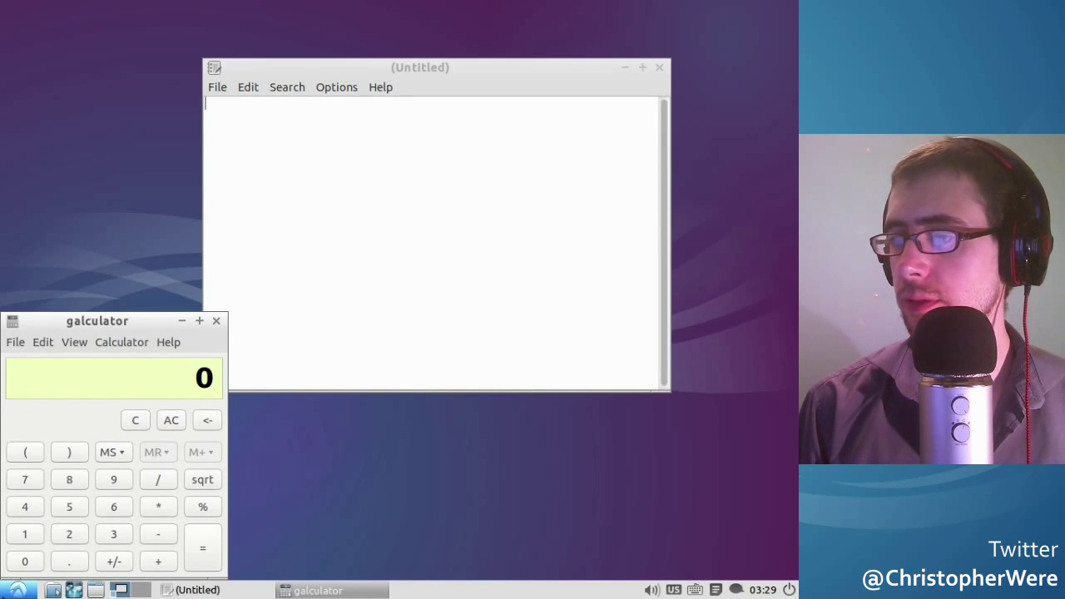
Launch GNOME MPlayer, move Leafpad lower and the player to the top-left, then close the player.
click(18, 590)
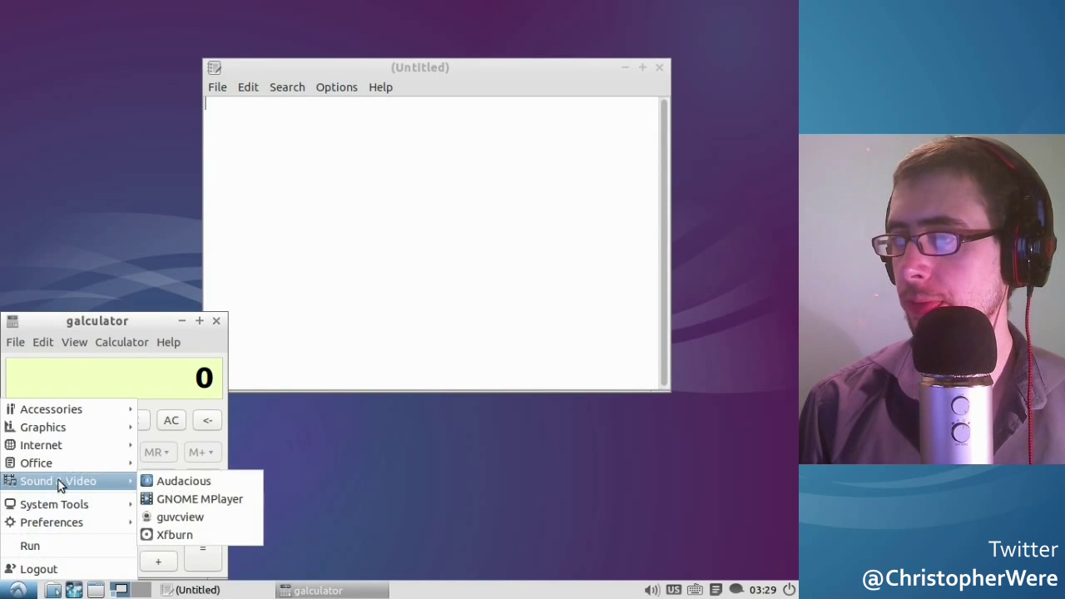
click(219, 502)
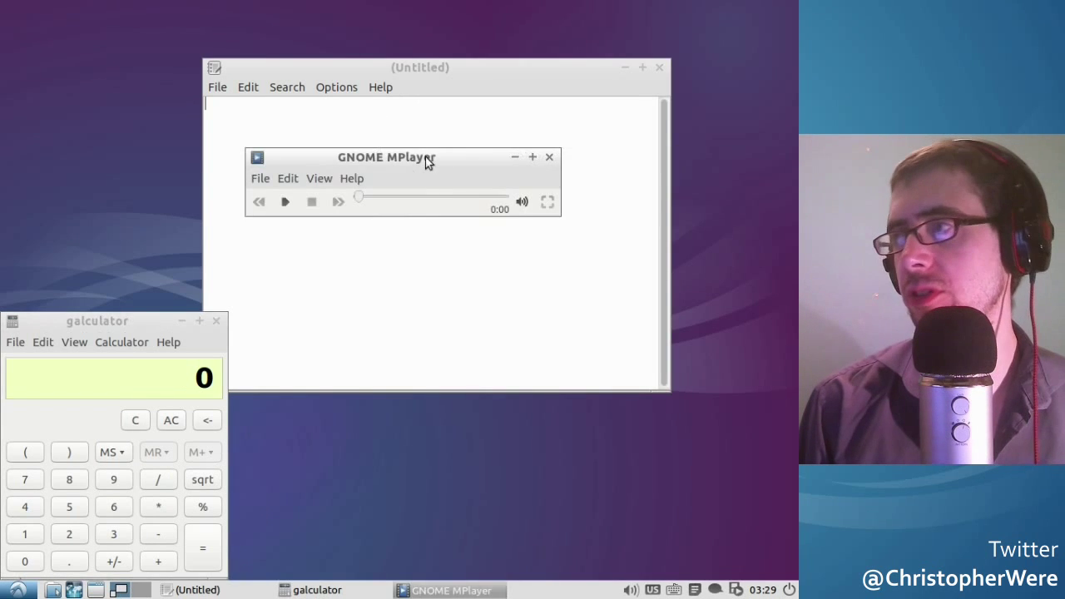
click(366, 125)
drag(401, 69, 399, 214)
drag(391, 166, 237, 74)
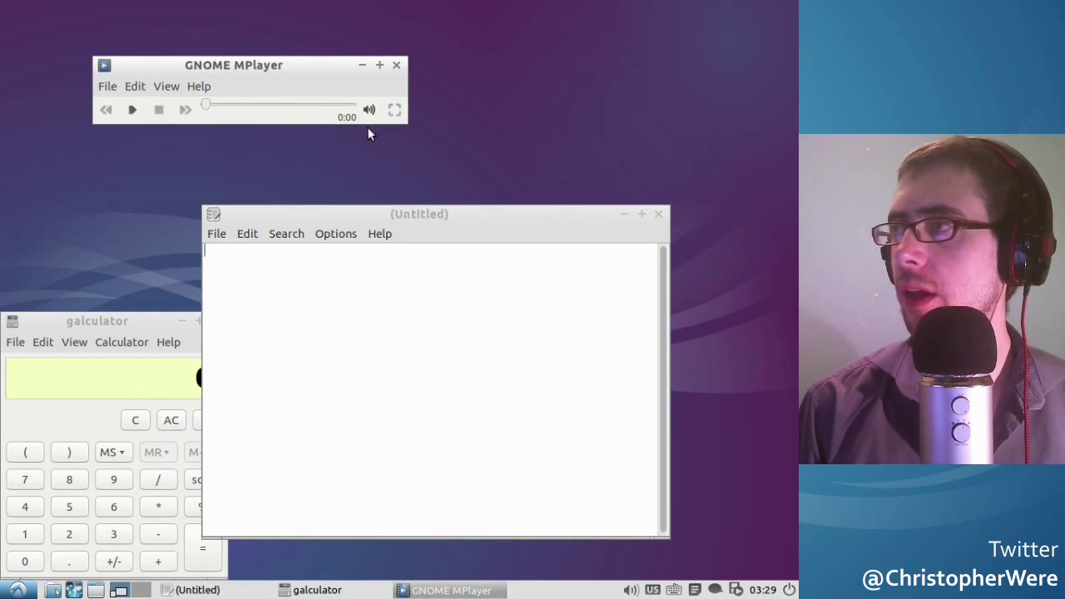
click(396, 65)
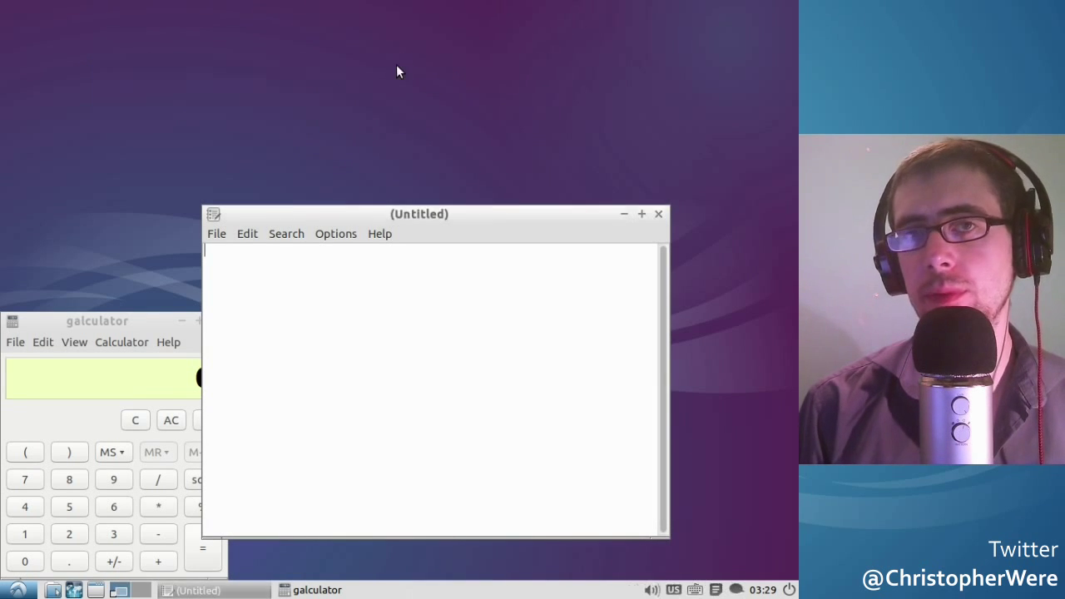
Show the System Tools > Preferences submenu listing Desktop Preferences in the applications menu.
click(17, 589)
mouse_move(98, 505)
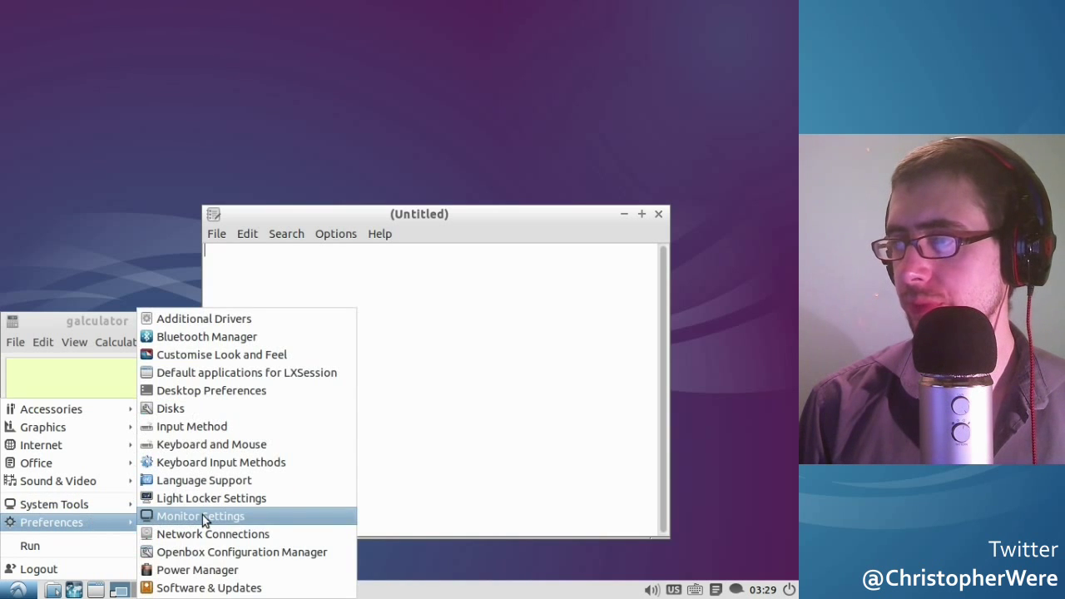
In Desktop Preferences, choose 1404-Vale_by_Cleide_Isabel.jpg as the wallpaper image.
click(254, 393)
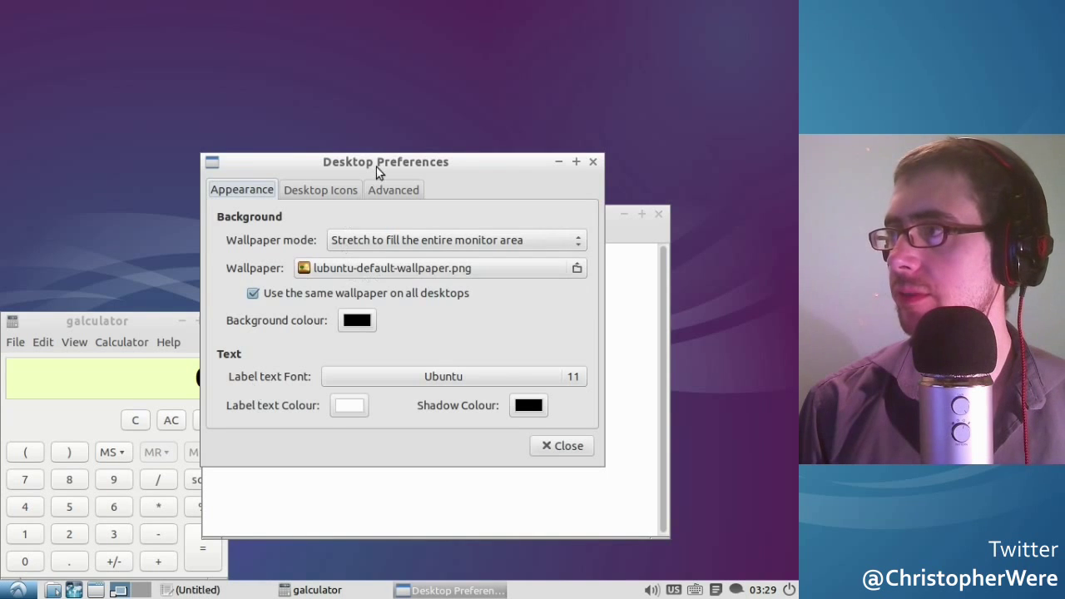
drag(376, 168, 306, 92)
click(347, 193)
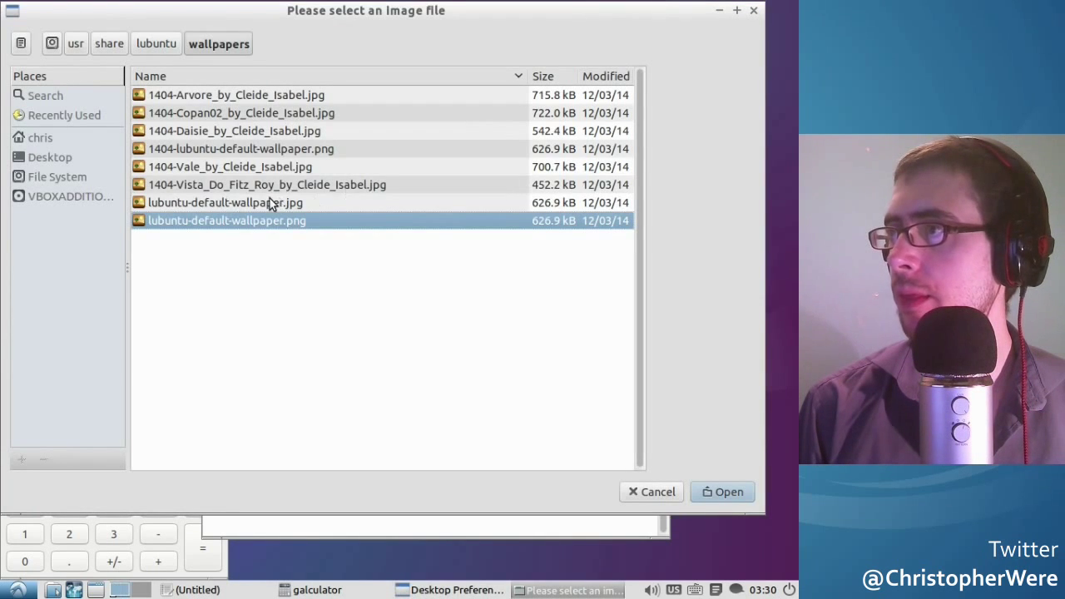
click(270, 204)
click(277, 166)
double_click(264, 168)
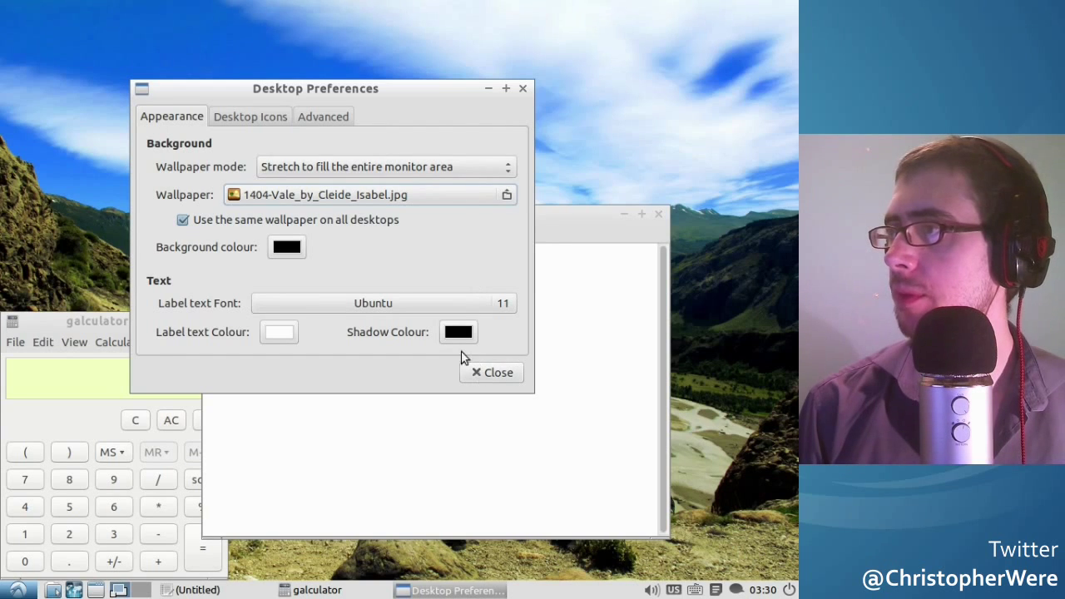
Try the wallpaper modes, settling on 'Stretch to fill the entire monitor area'.
click(328, 170)
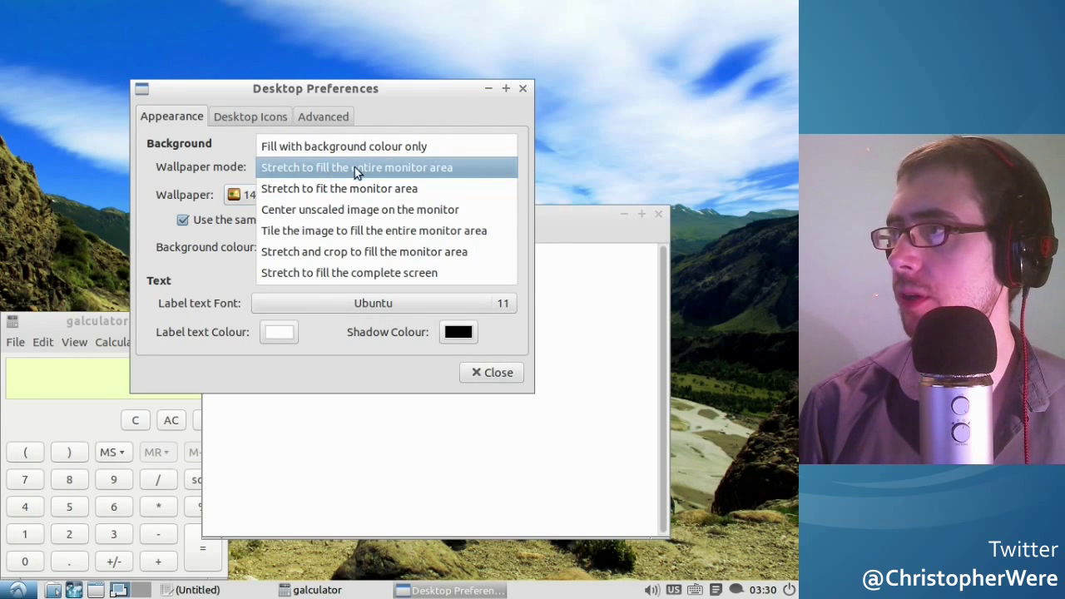
click(299, 167)
click(299, 167)
click(306, 187)
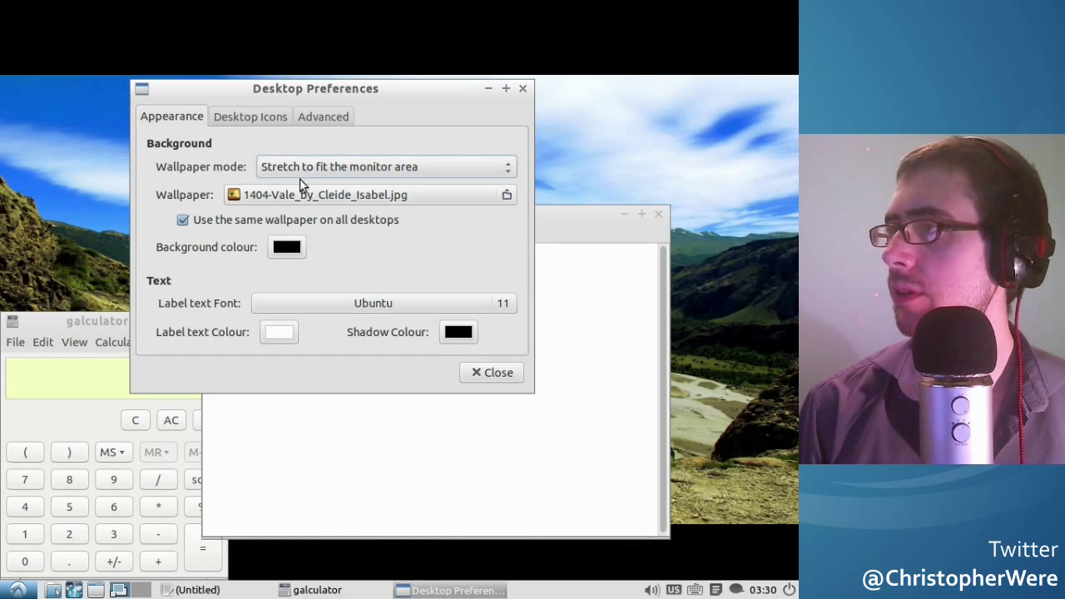
click(304, 174)
click(312, 148)
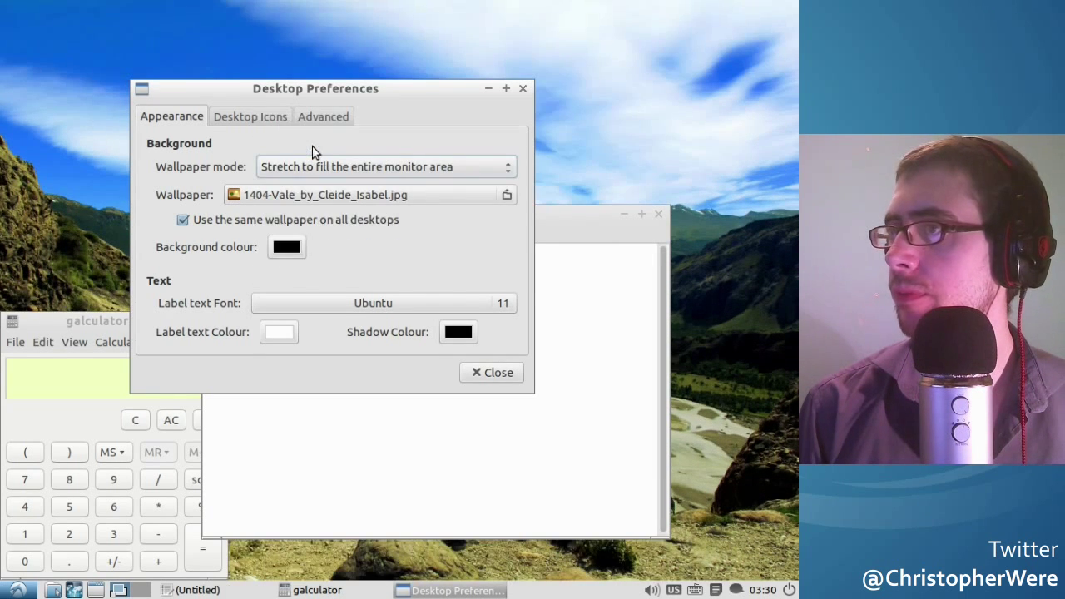
click(320, 160)
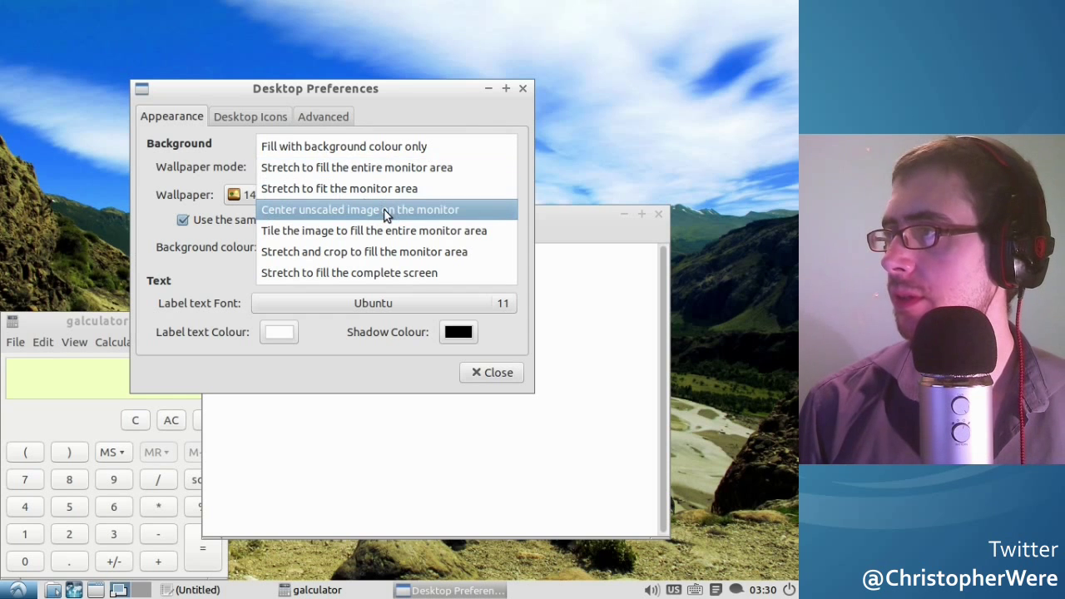
click(365, 277)
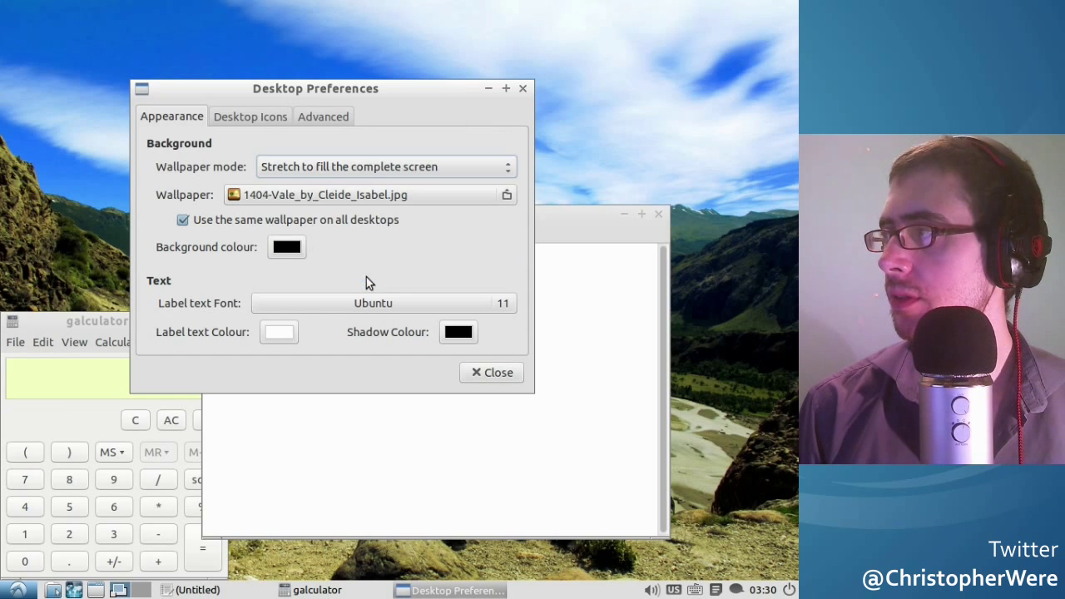
click(366, 169)
click(367, 43)
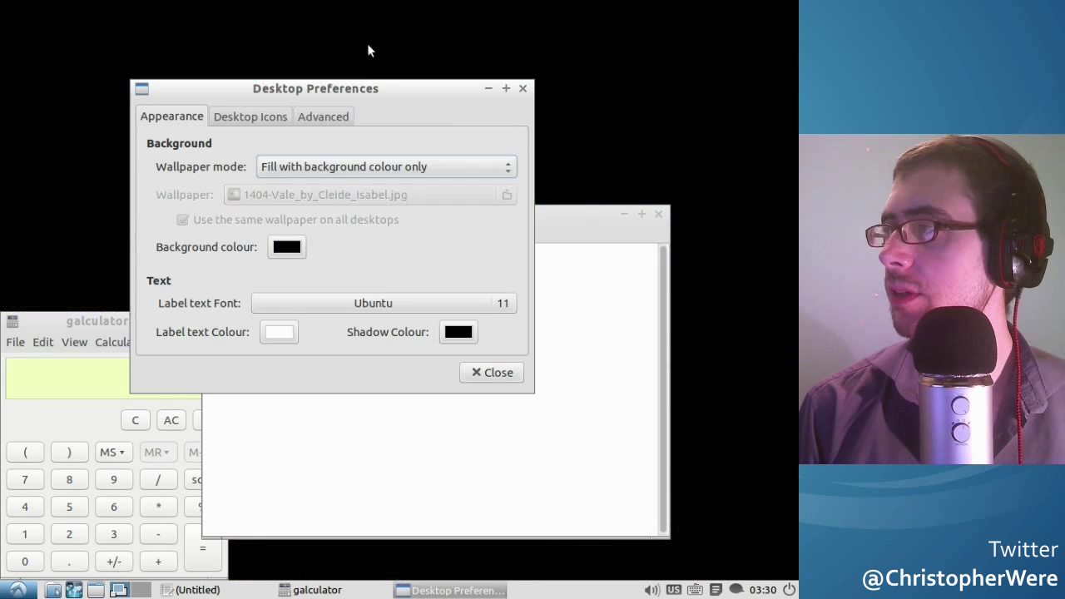
click(359, 164)
click(345, 189)
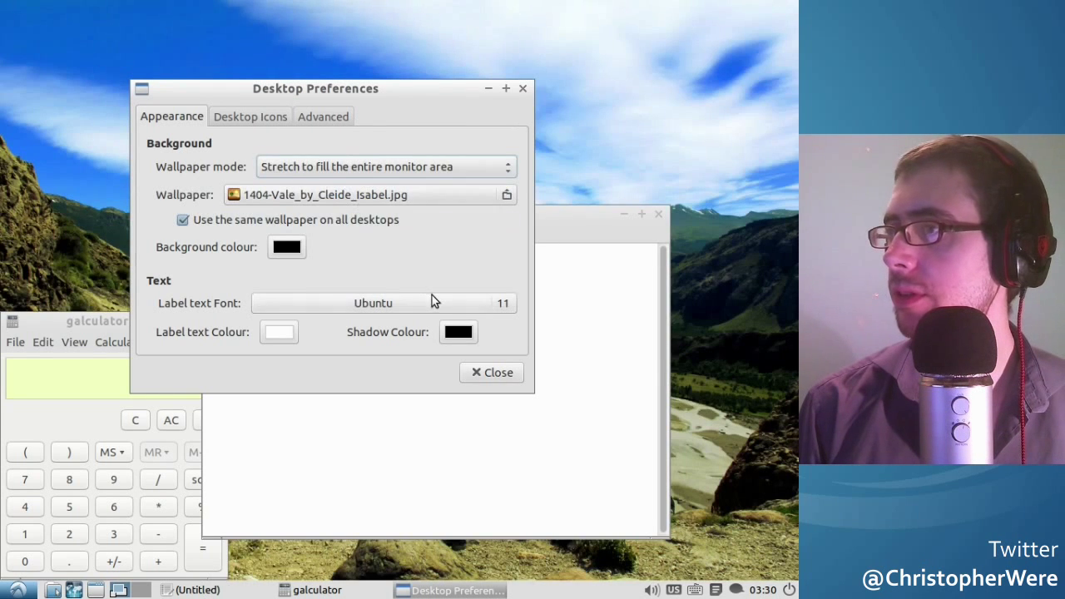
Close Desktop Preferences, the empty Leafpad editor and galculator.
click(473, 371)
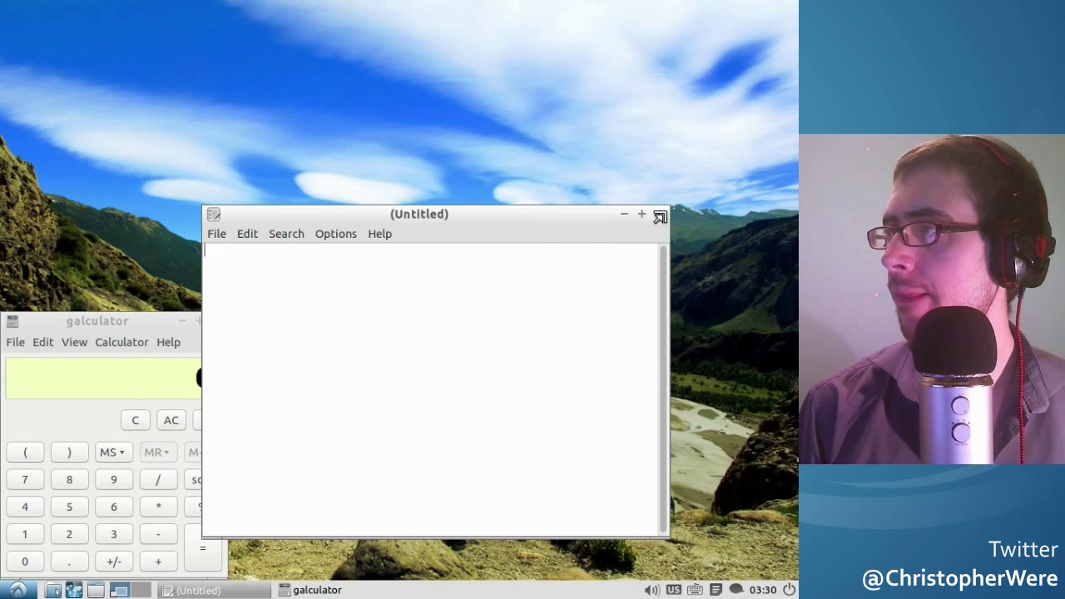
click(656, 210)
click(216, 320)
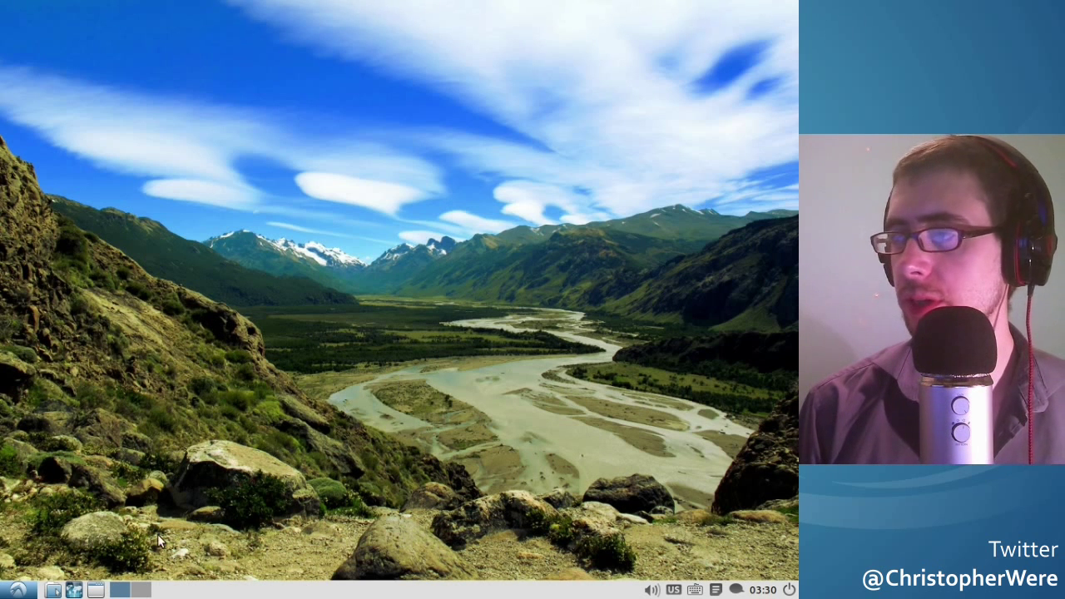
click(17, 587)
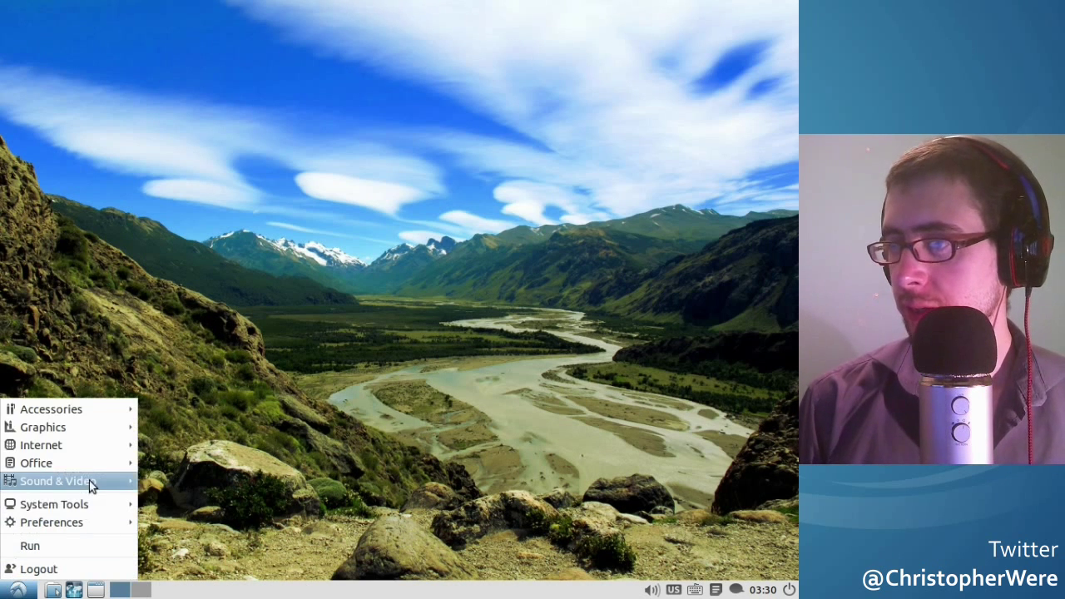
mouse_move(90, 481)
mouse_move(52, 522)
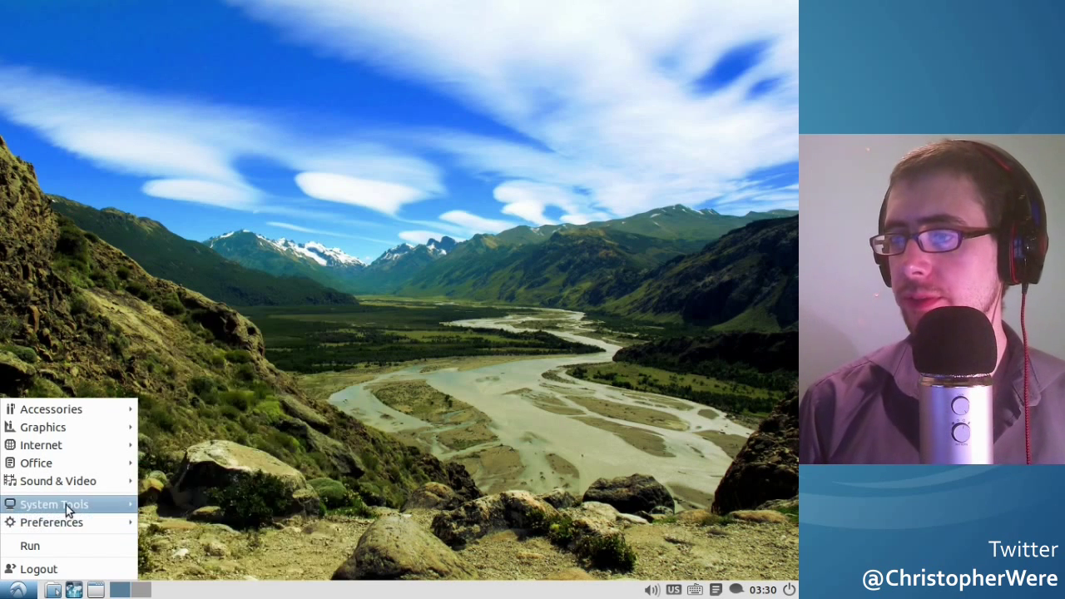
mouse_move(66, 504)
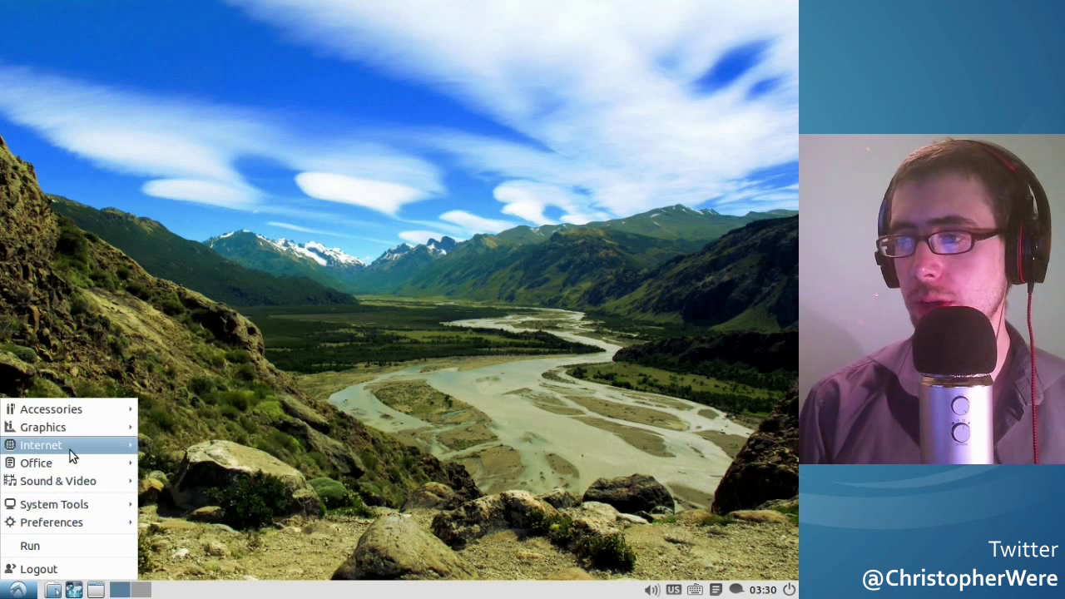
mouse_move(70, 450)
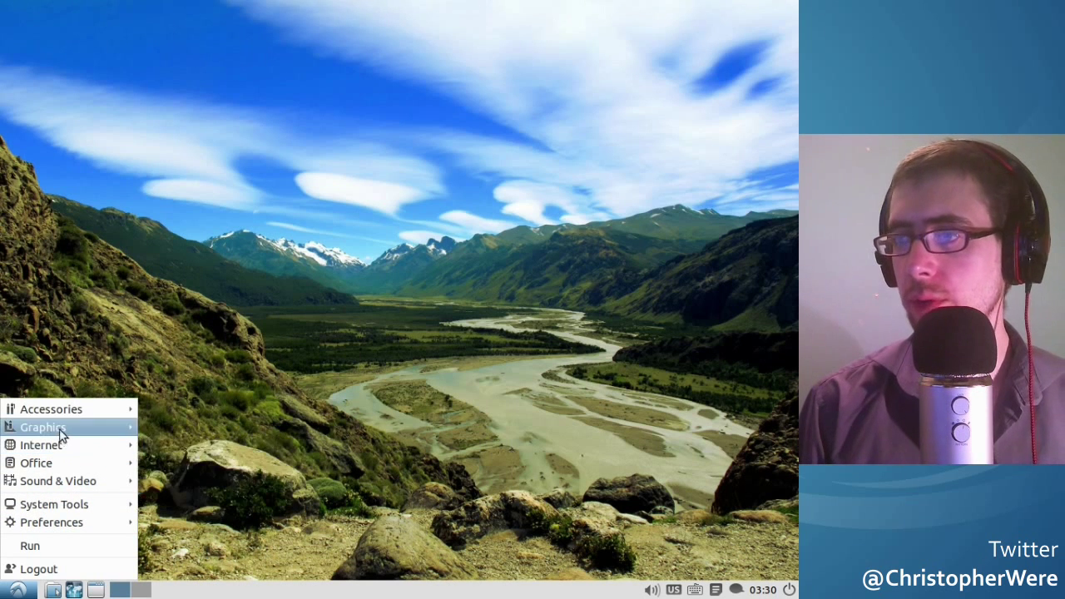
mouse_move(52, 415)
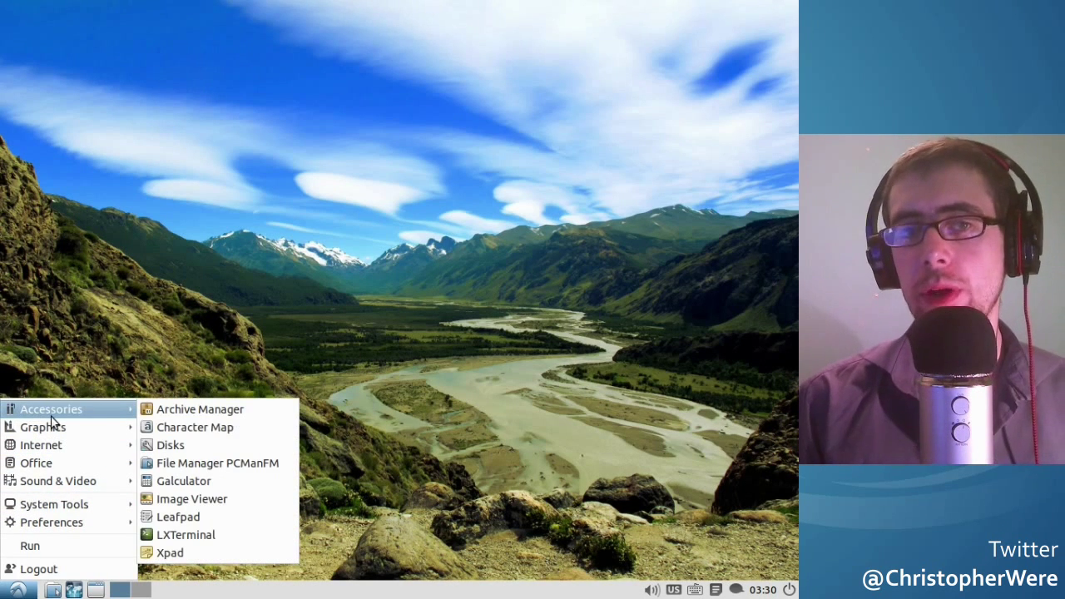
click(247, 225)
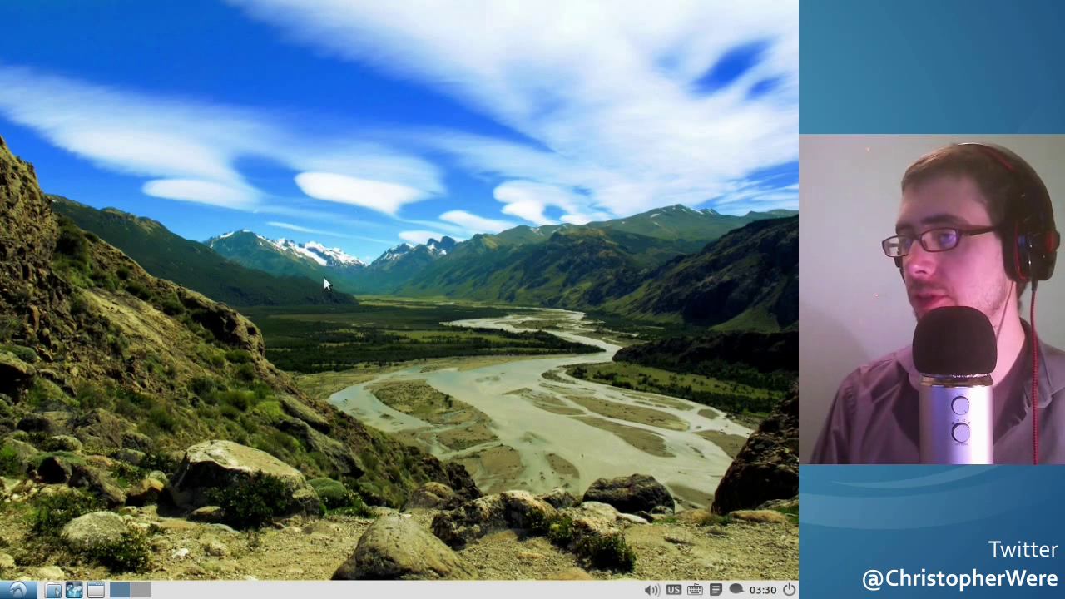
click(17, 590)
mouse_move(52, 463)
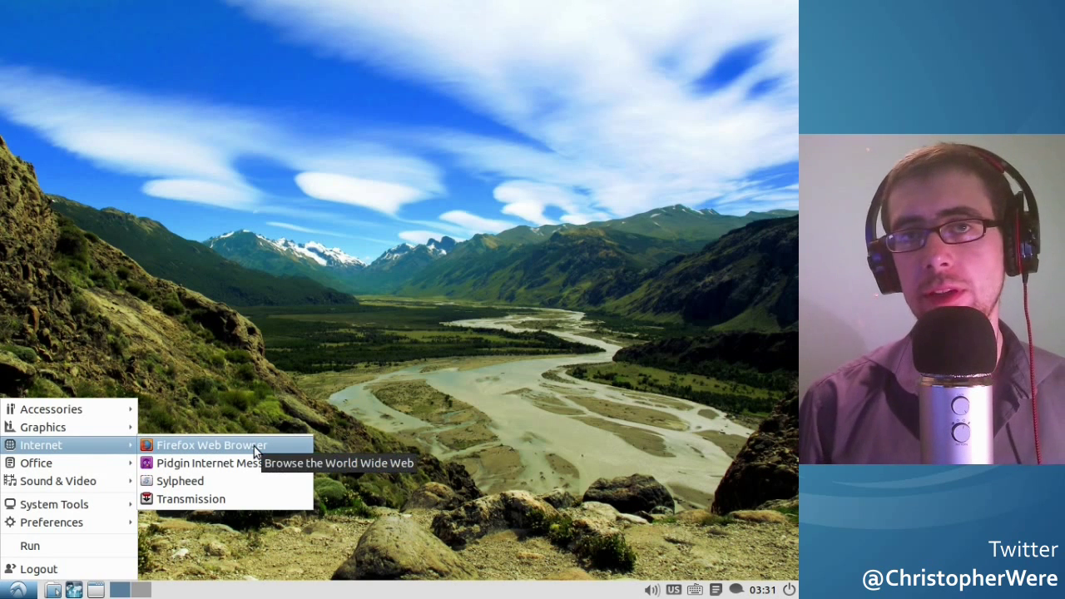
click(360, 320)
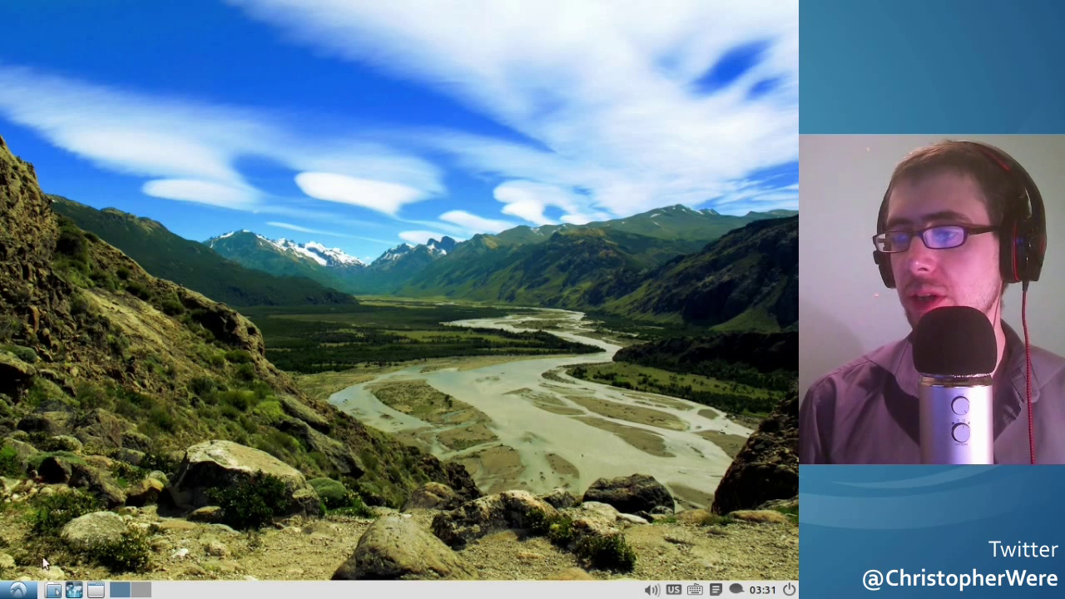
click(18, 590)
click(258, 287)
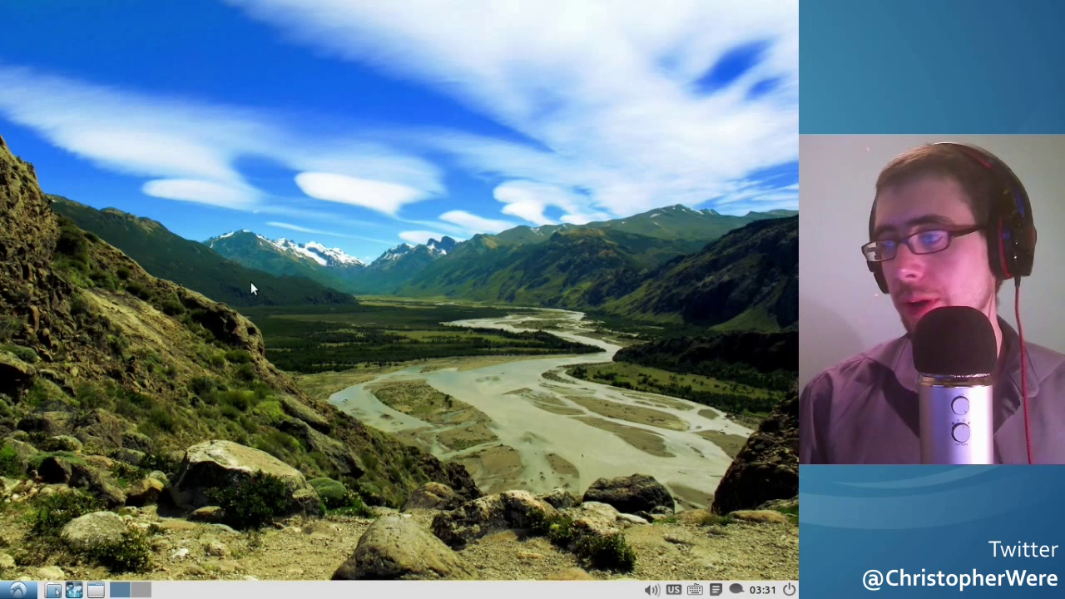
click(18, 589)
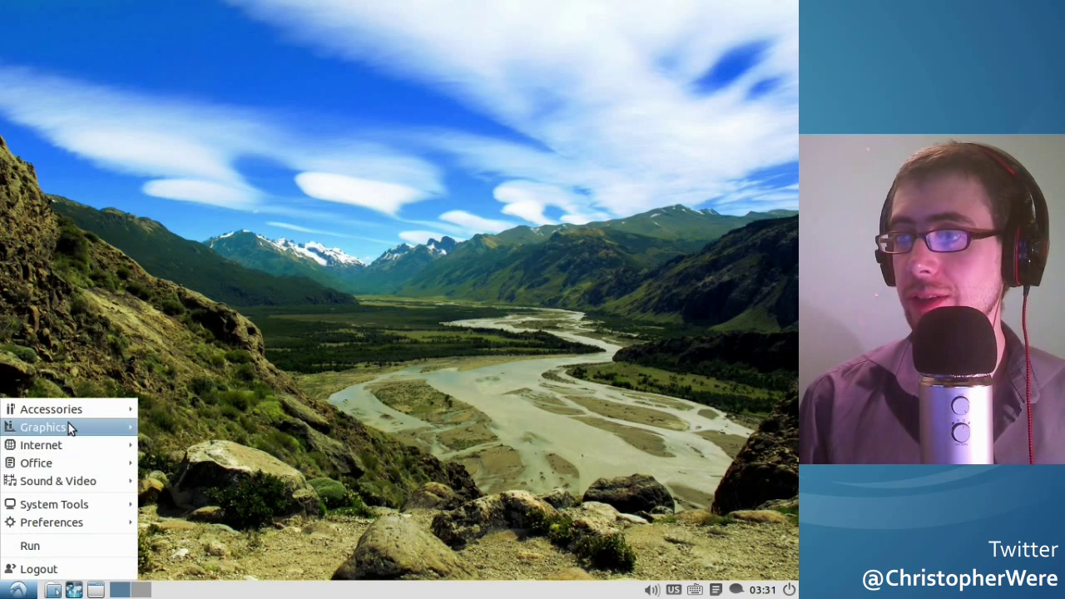
mouse_move(70, 426)
click(319, 260)
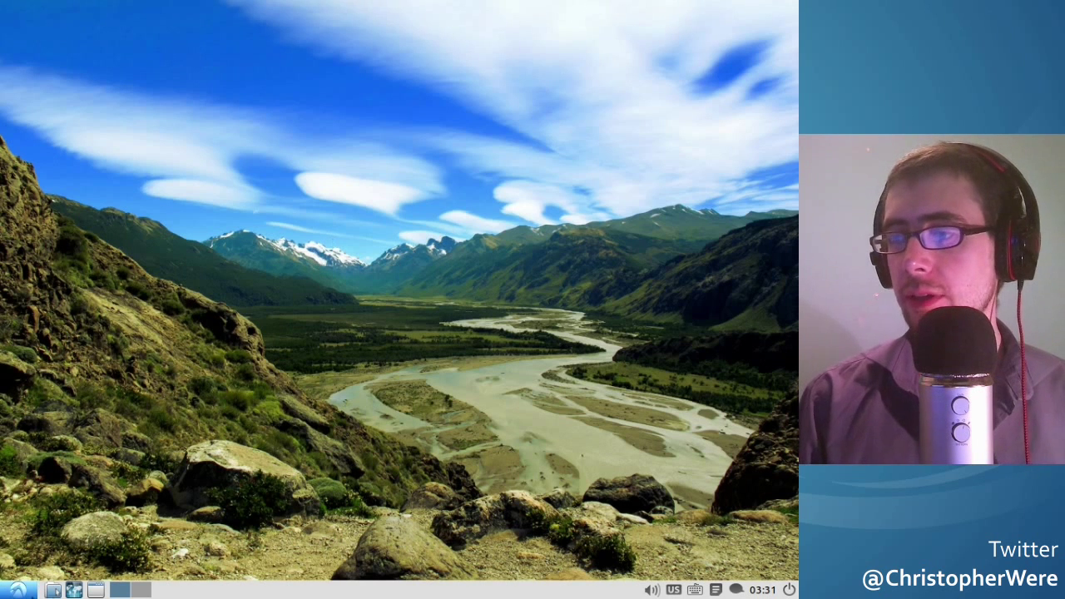
click(18, 589)
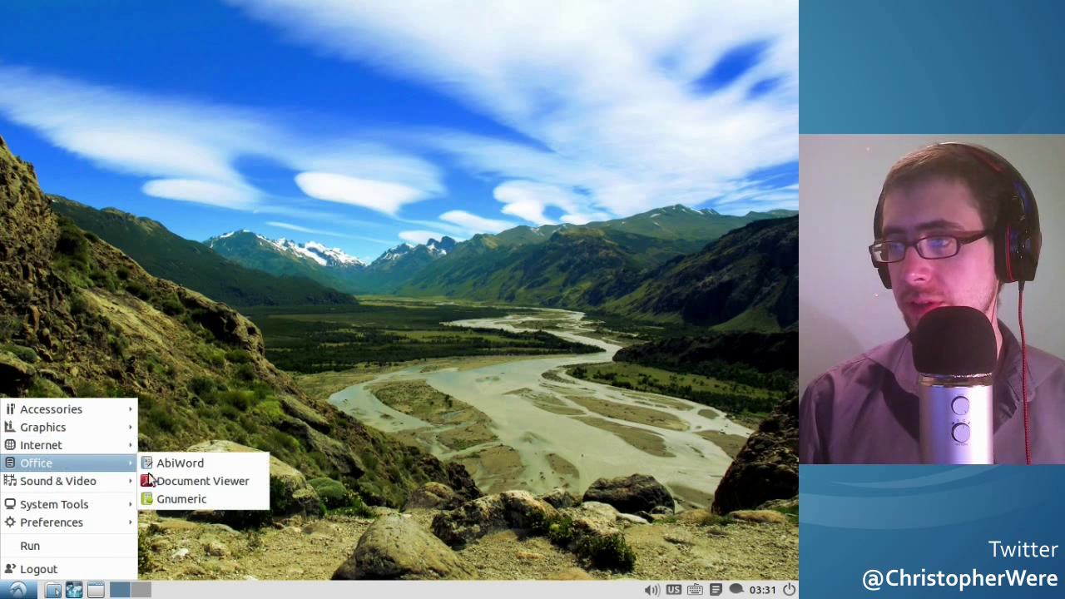
click(214, 461)
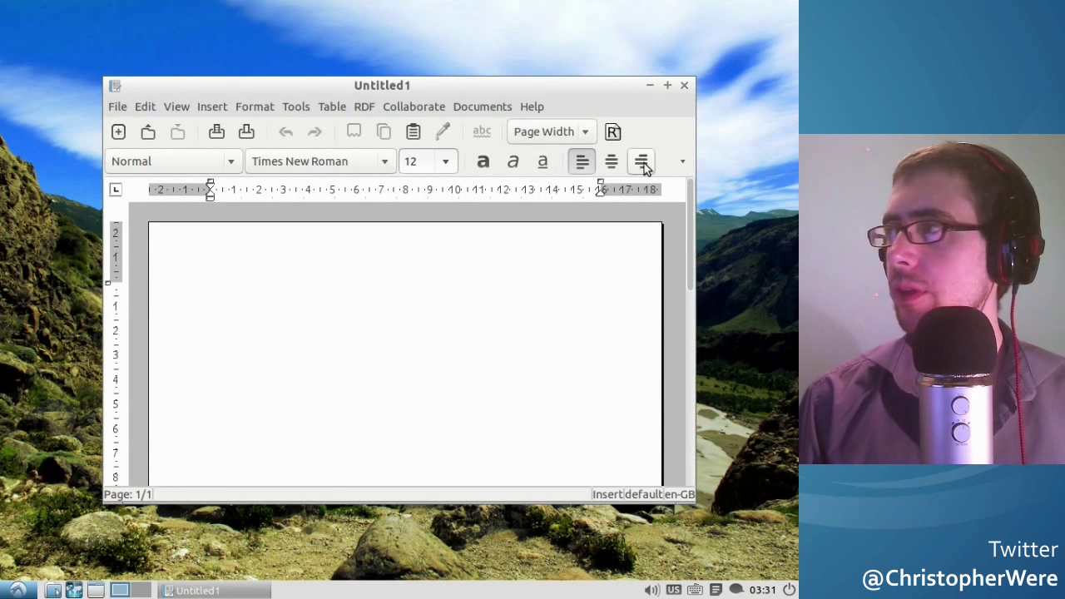
click(667, 84)
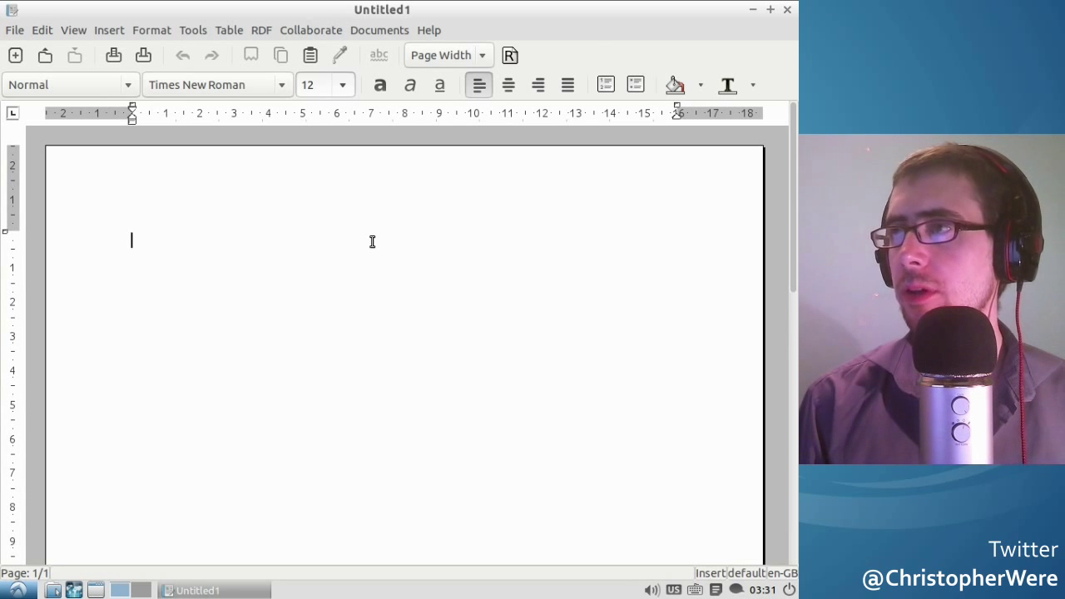
click(770, 9)
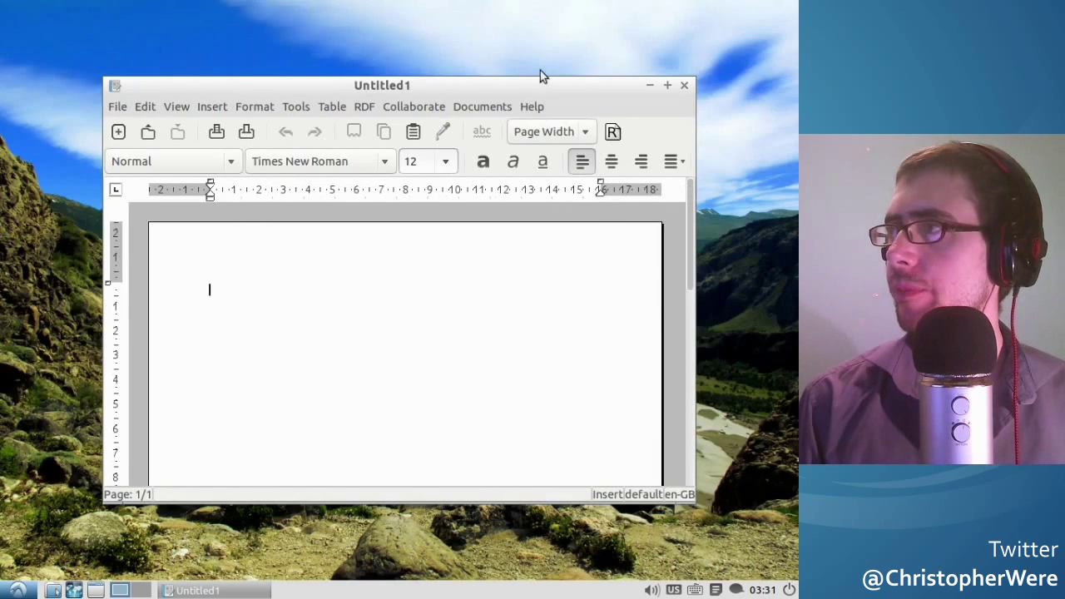
drag(539, 75, 474, 23)
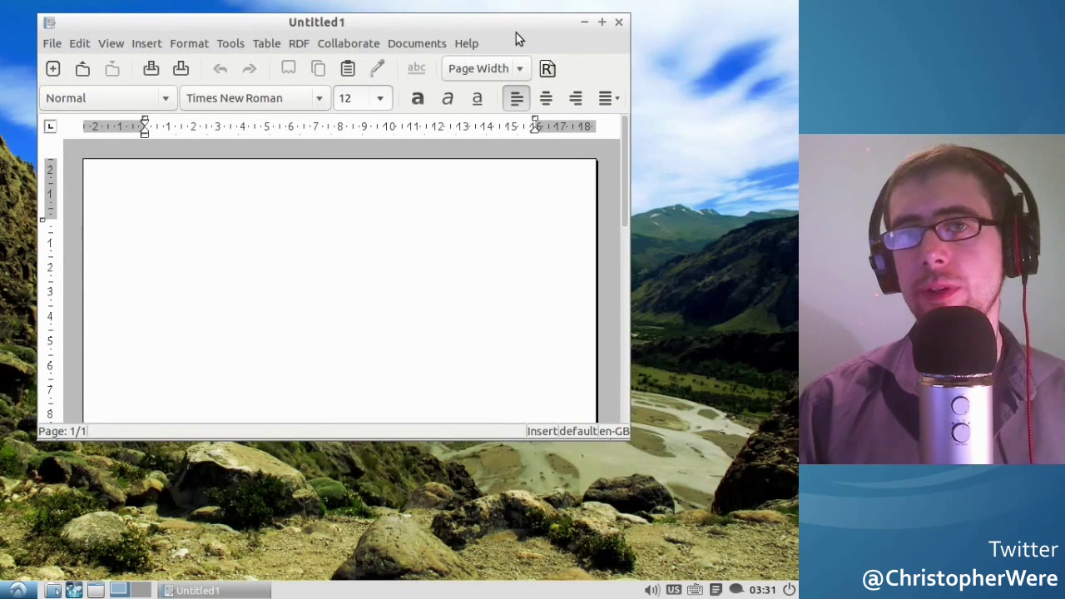
click(618, 22)
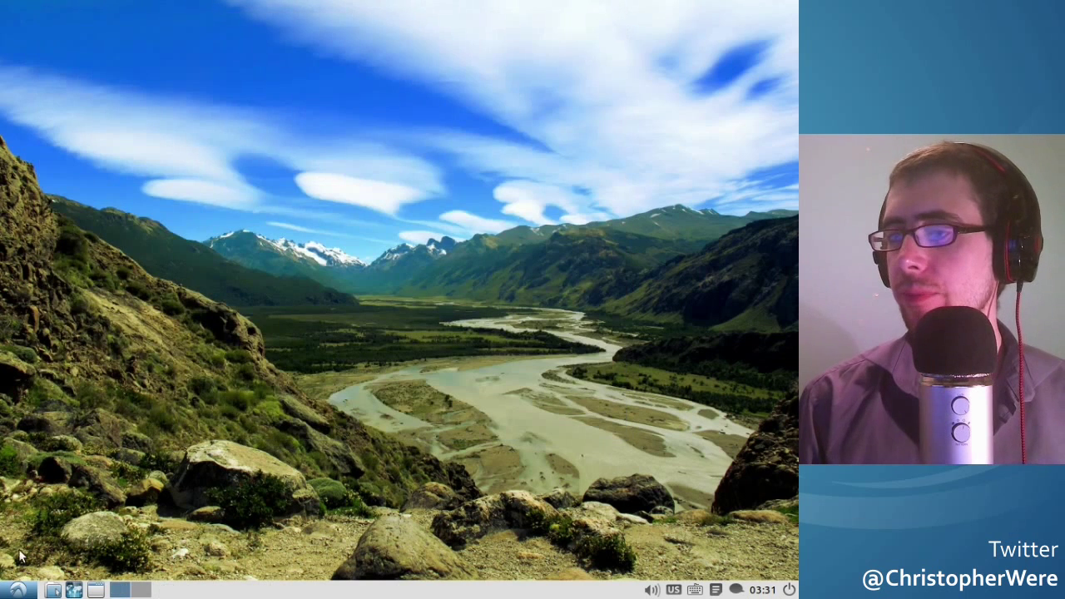
click(20, 590)
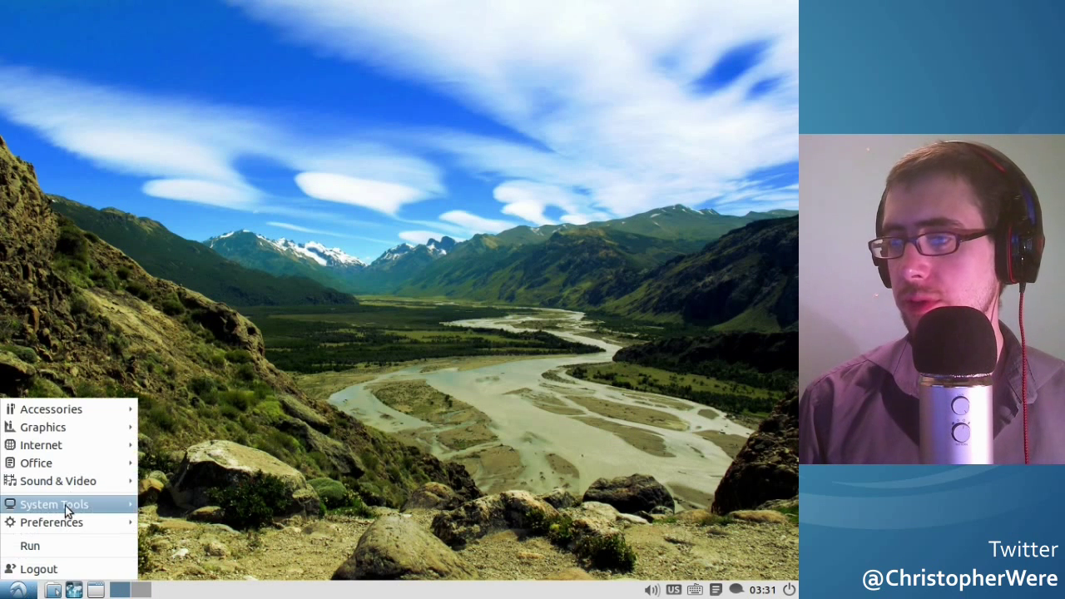
mouse_move(65, 505)
click(247, 392)
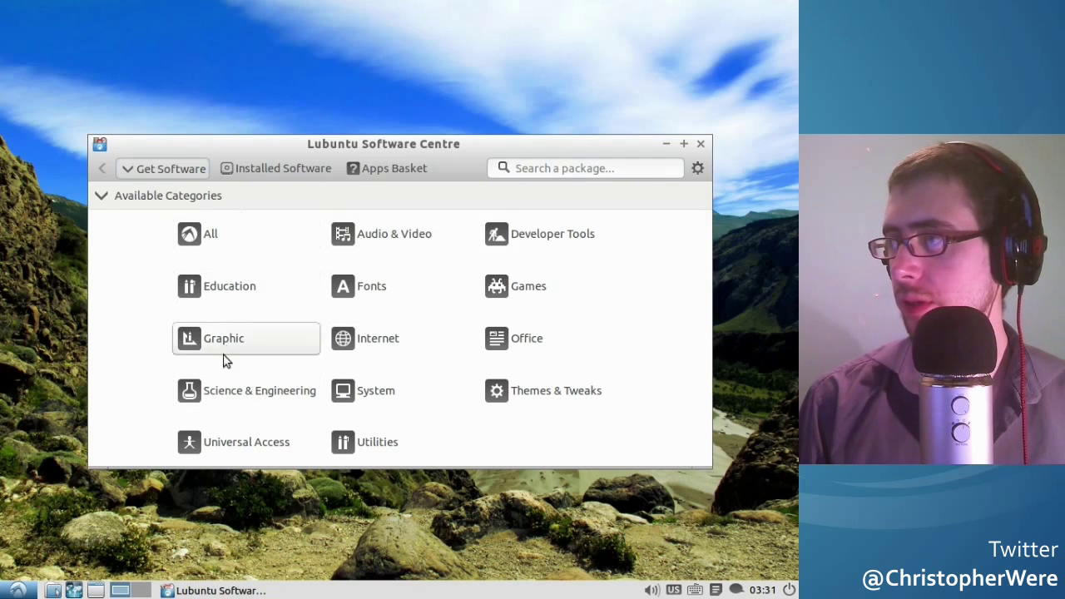
click(496, 338)
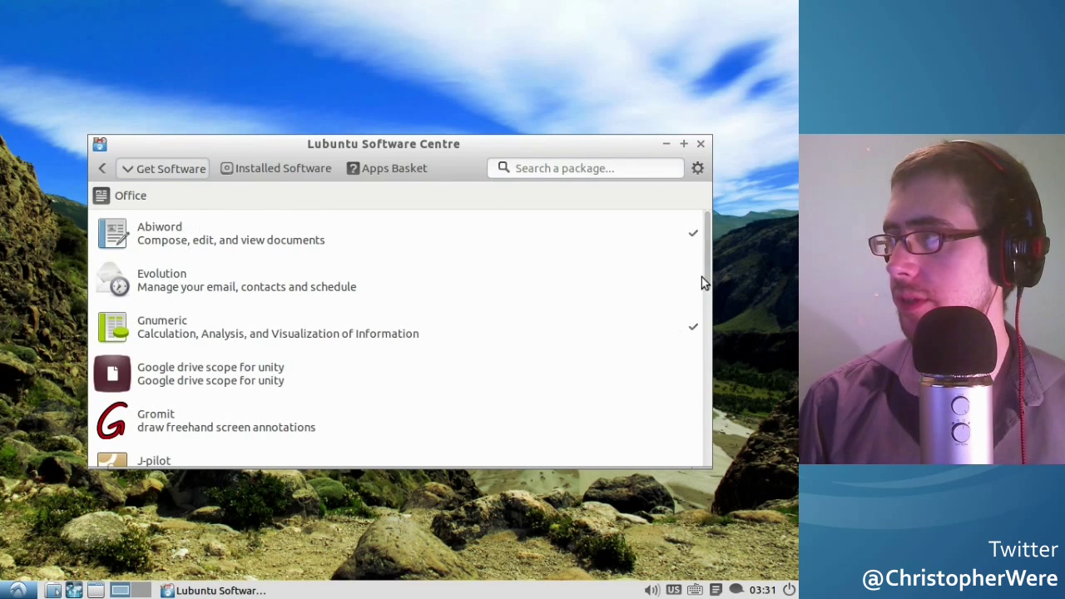
drag(704, 269, 728, 465)
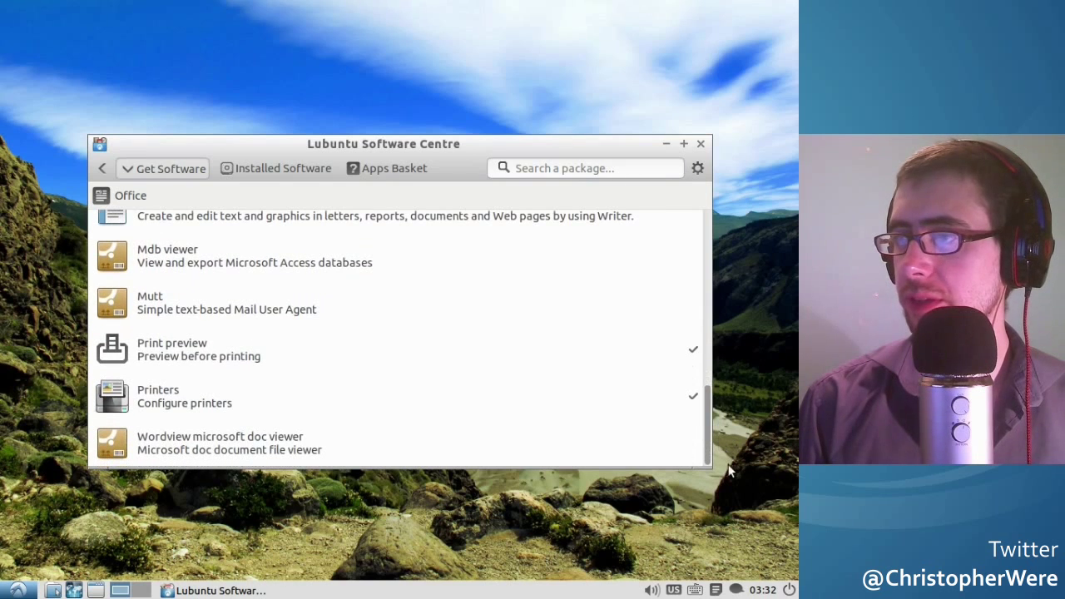
click(204, 443)
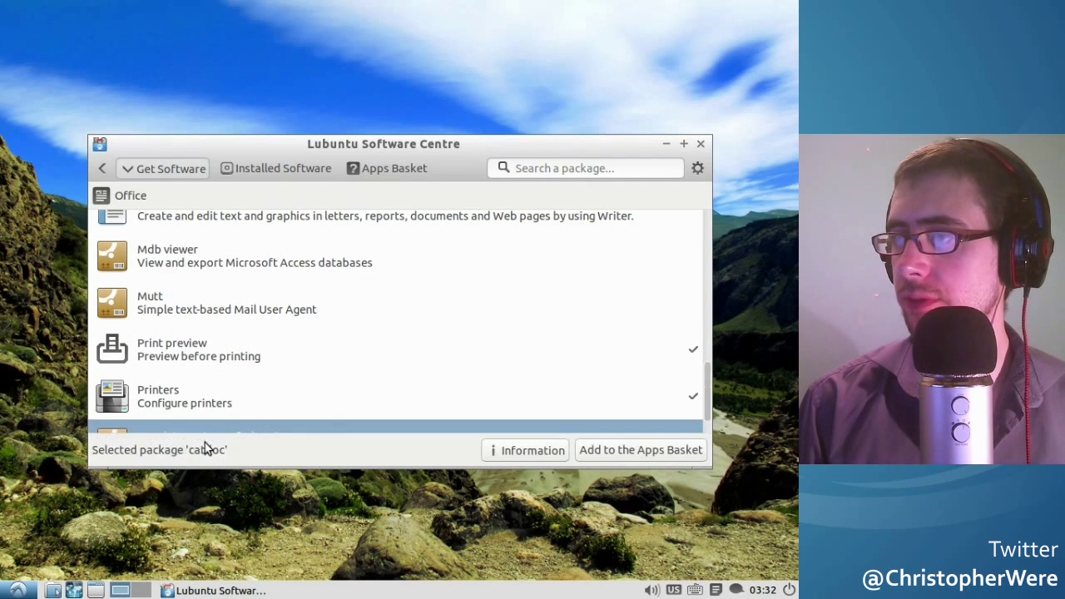
click(700, 144)
click(18, 588)
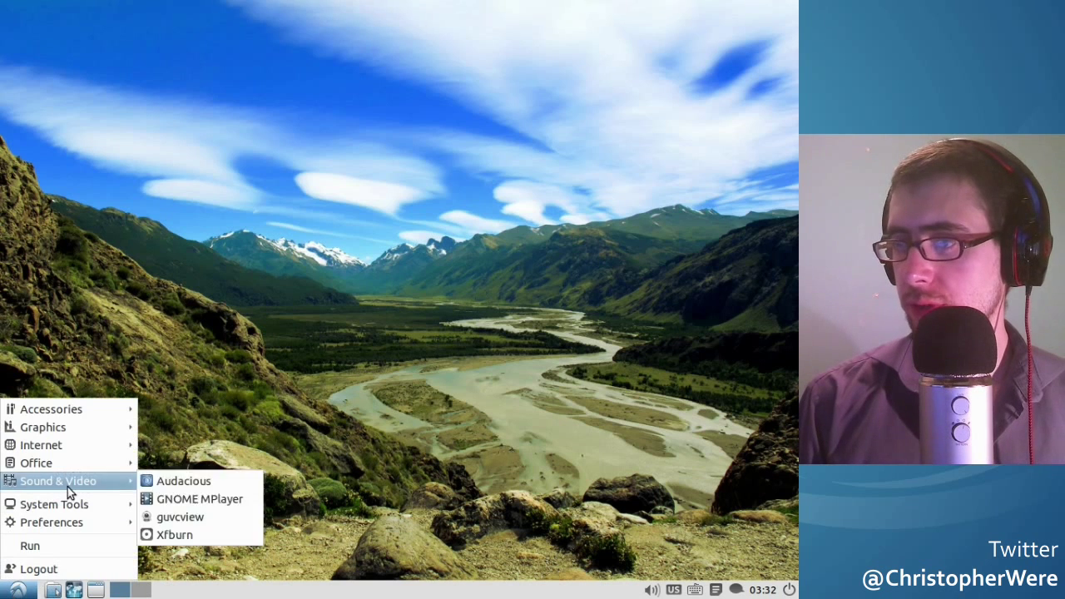
mouse_move(55, 461)
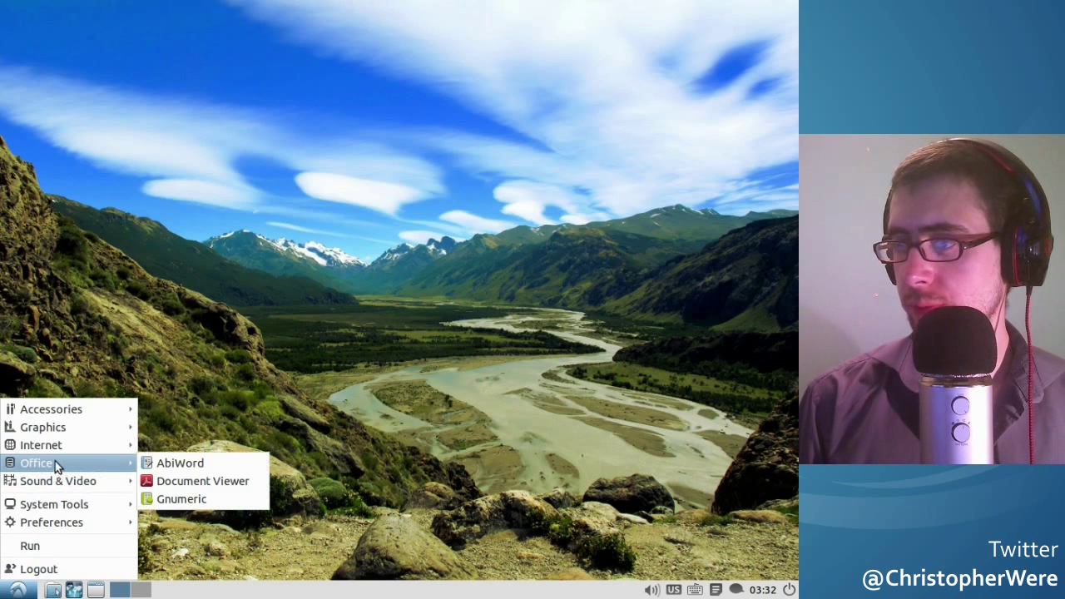
click(191, 481)
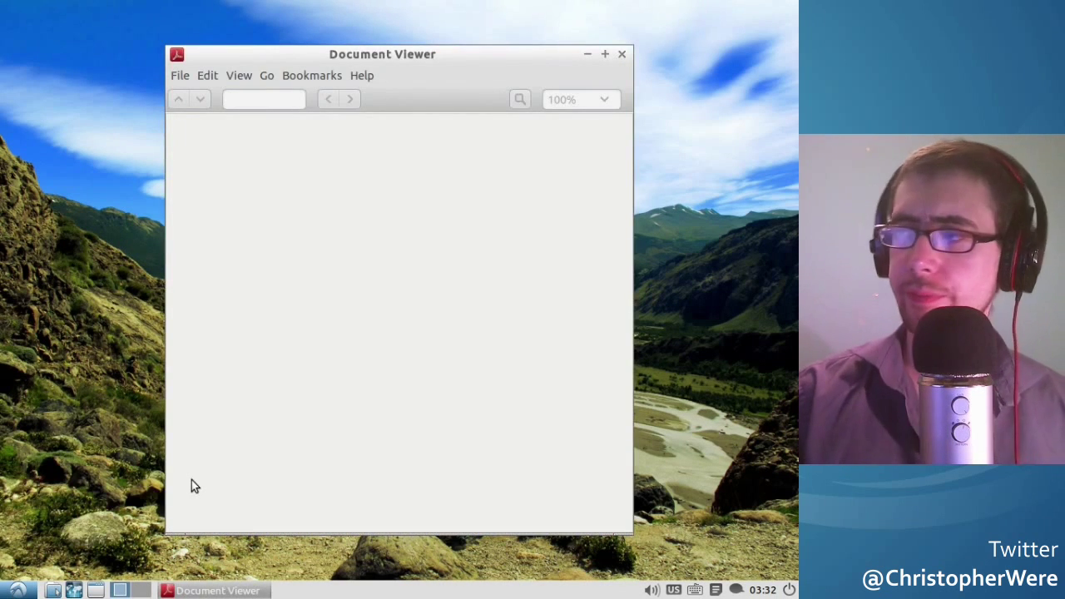
click(620, 55)
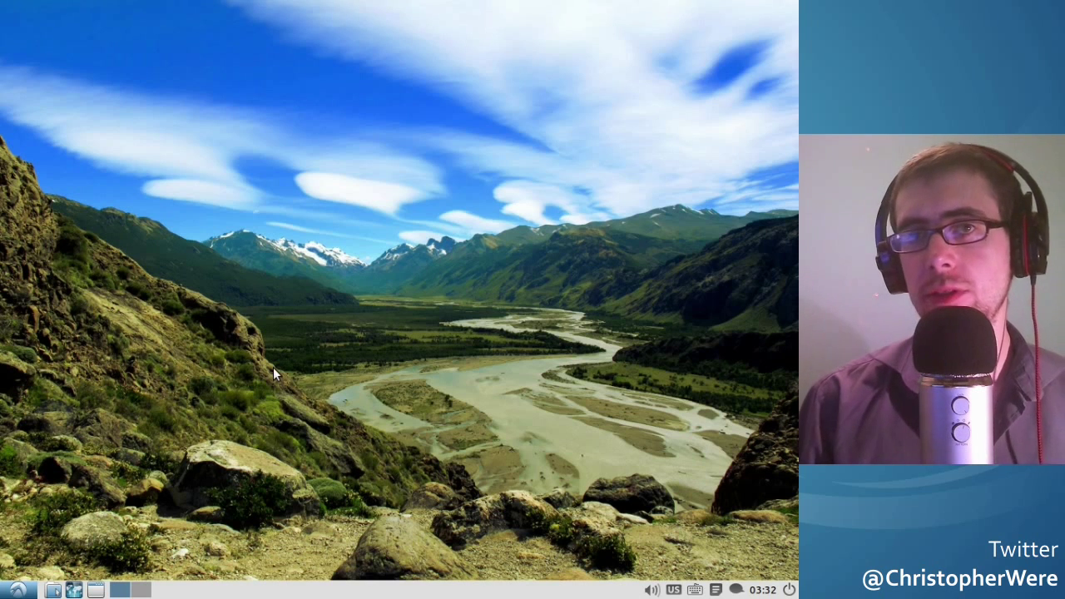
click(19, 589)
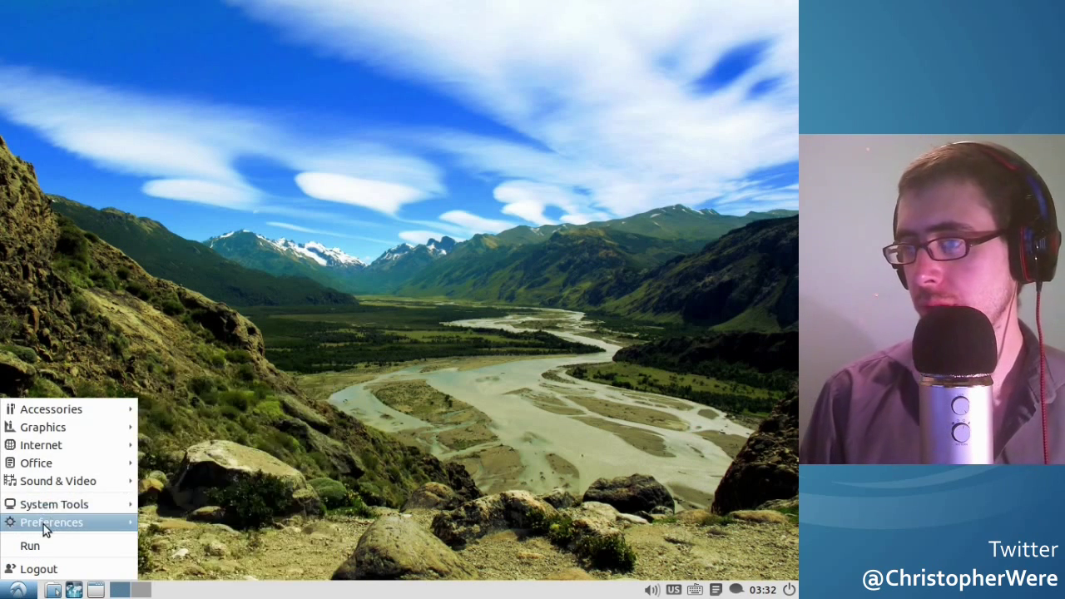
mouse_move(43, 524)
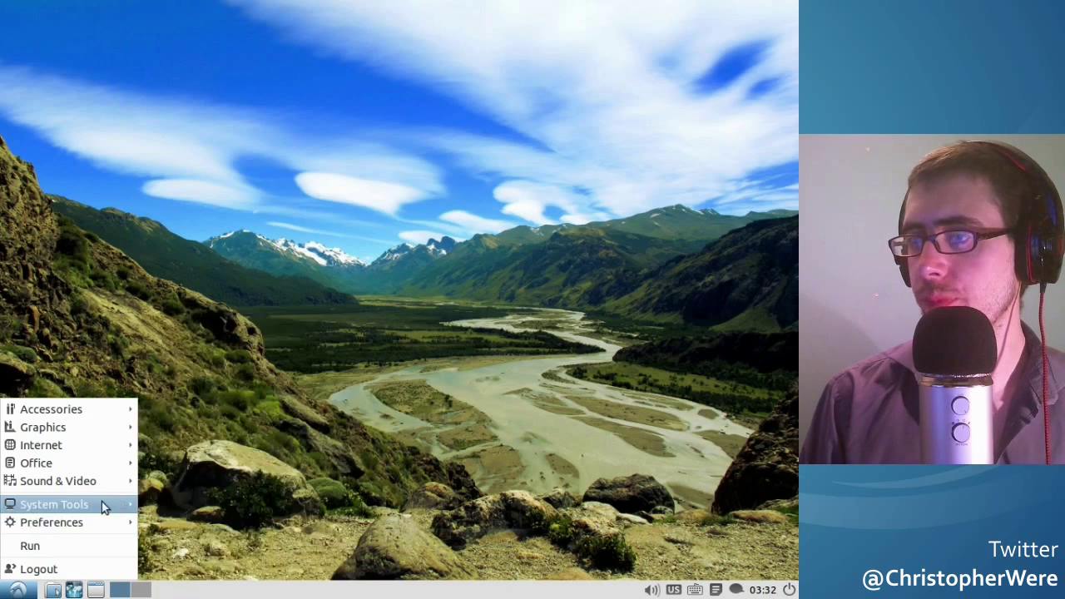
mouse_move(49, 463)
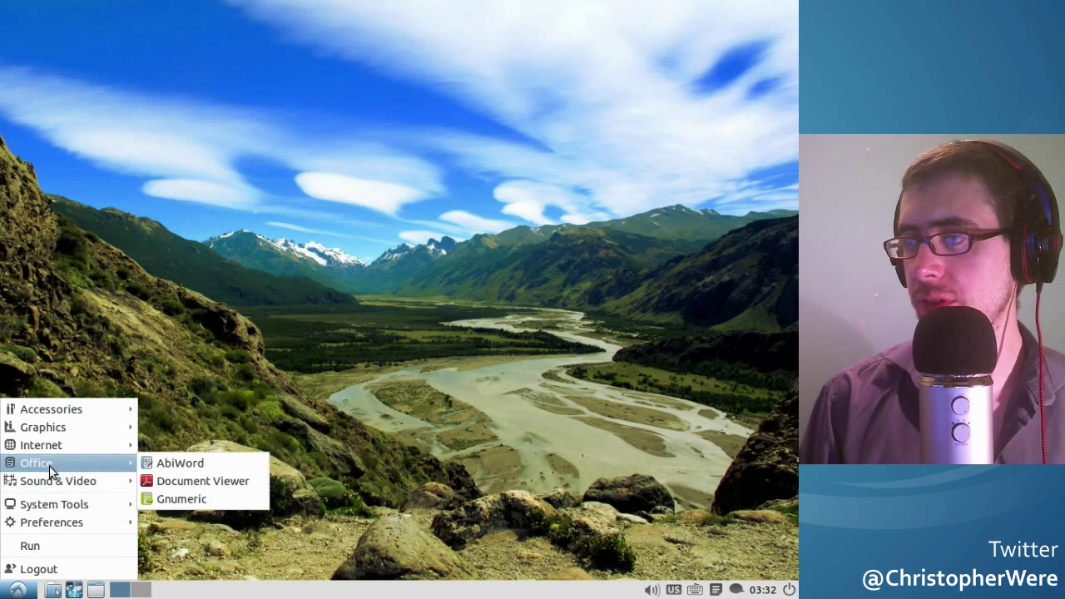
click(202, 499)
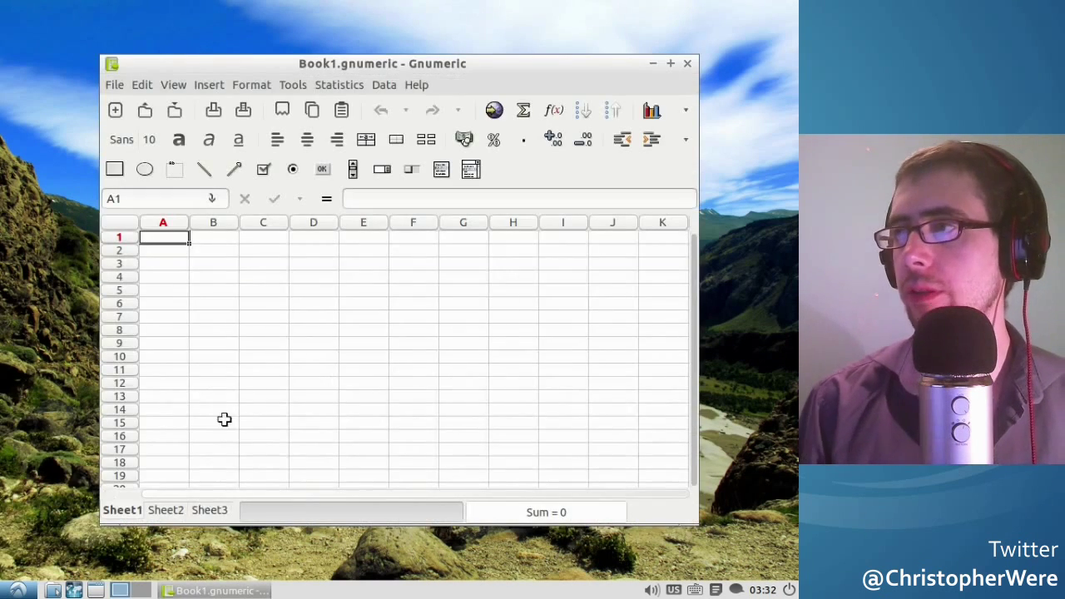
click(231, 280)
text(gfgdgfgre)
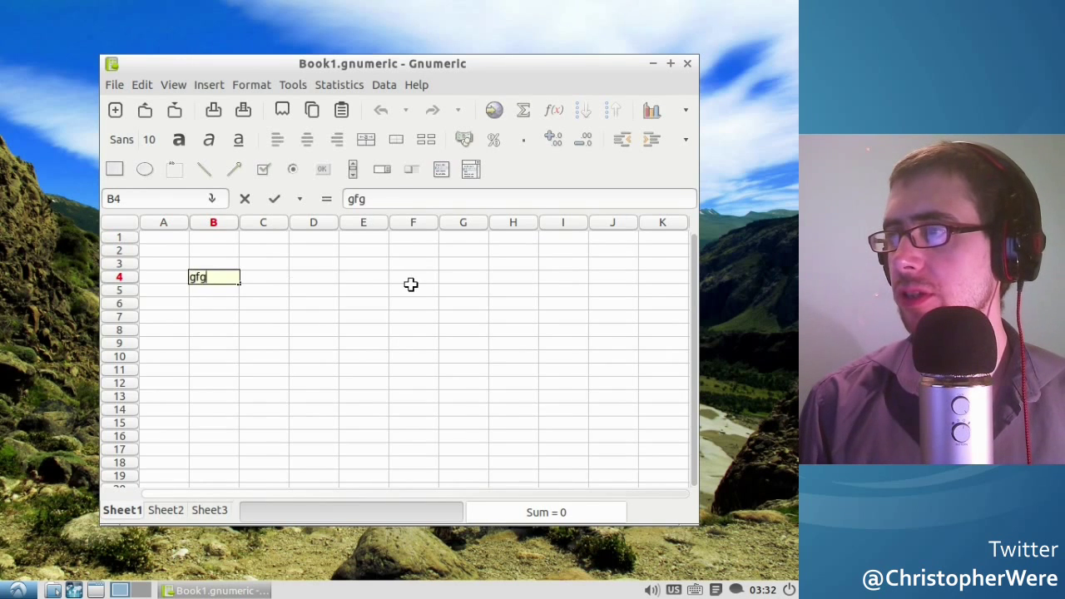
click(687, 64)
click(370, 349)
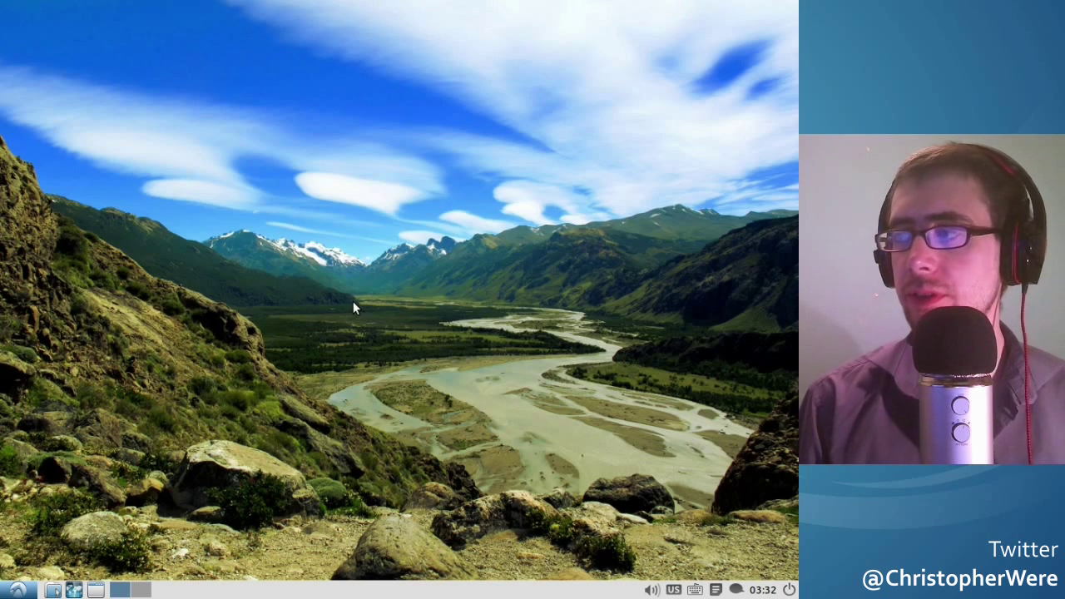
click(28, 589)
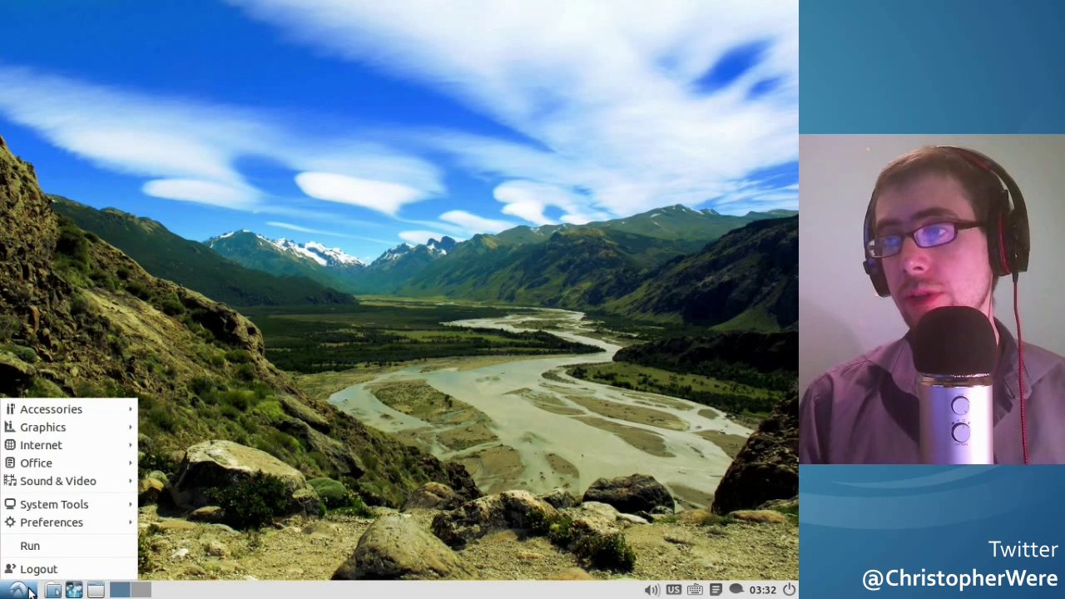
mouse_move(60, 483)
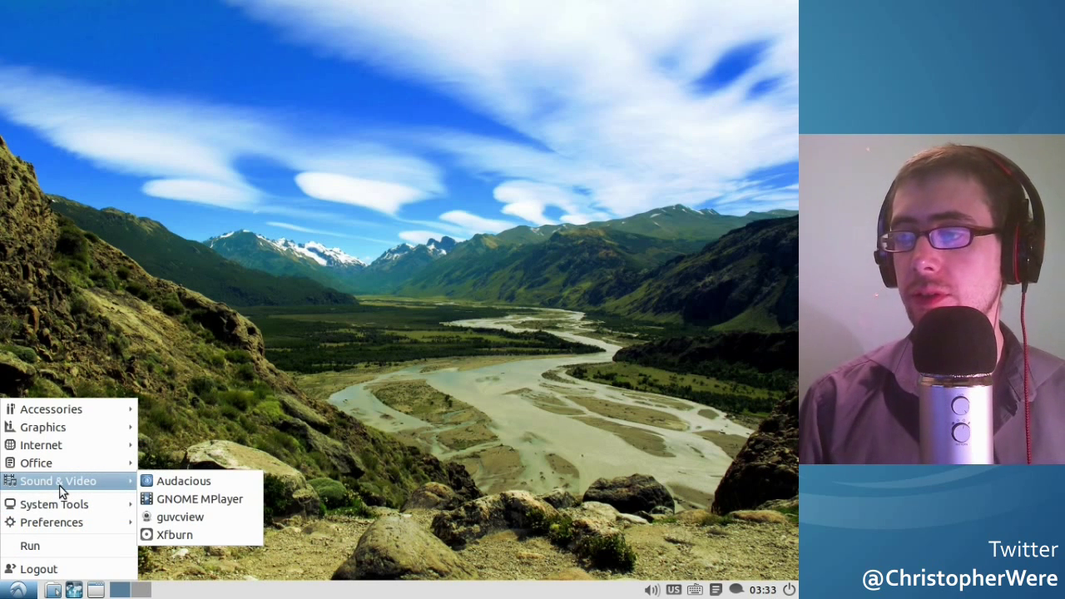
mouse_move(54, 524)
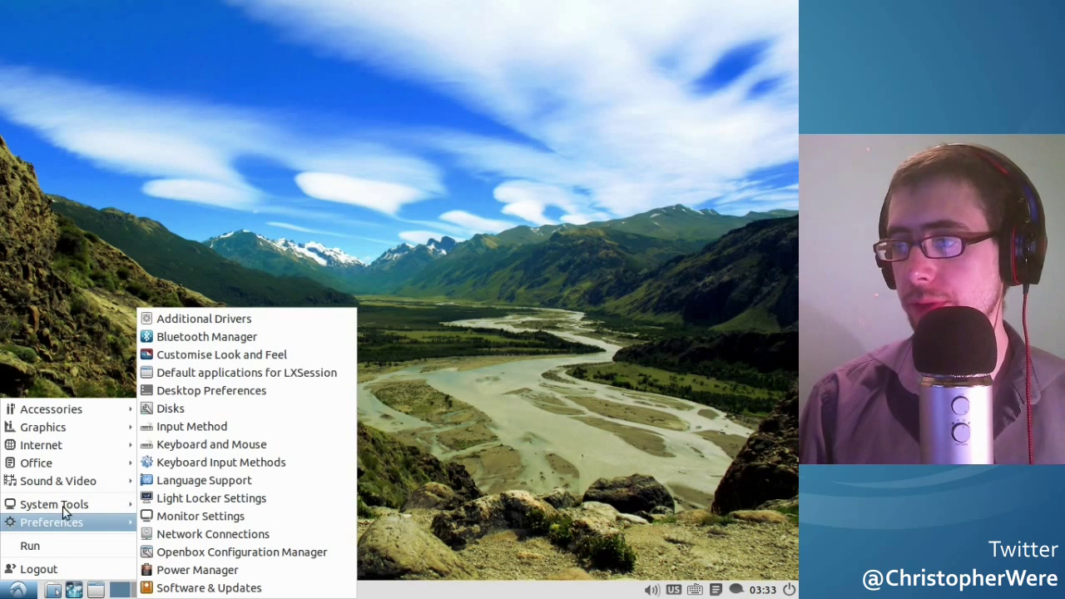
mouse_move(33, 502)
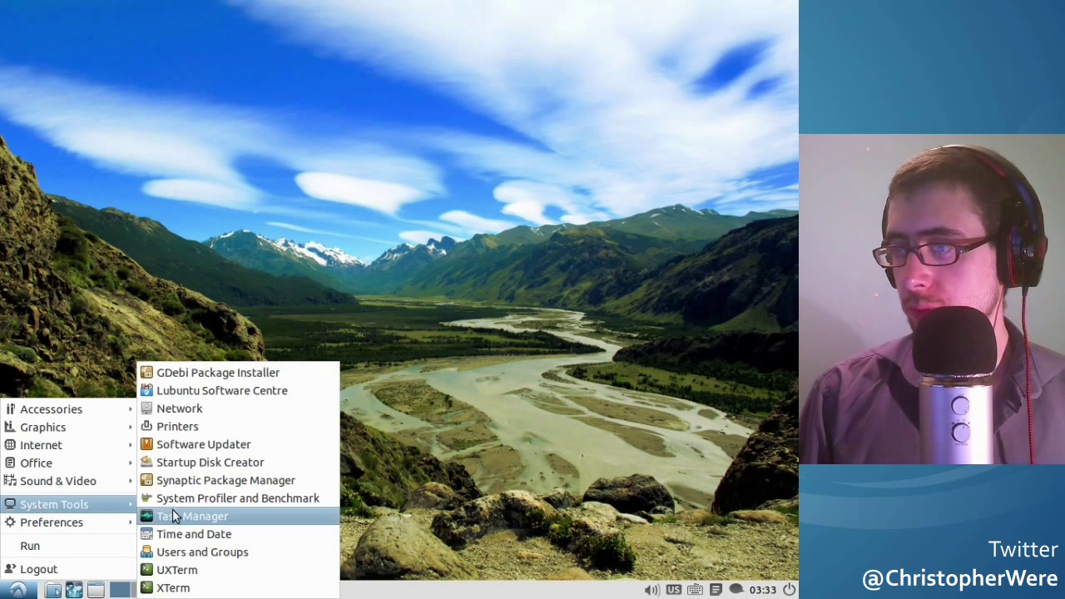
click(540, 286)
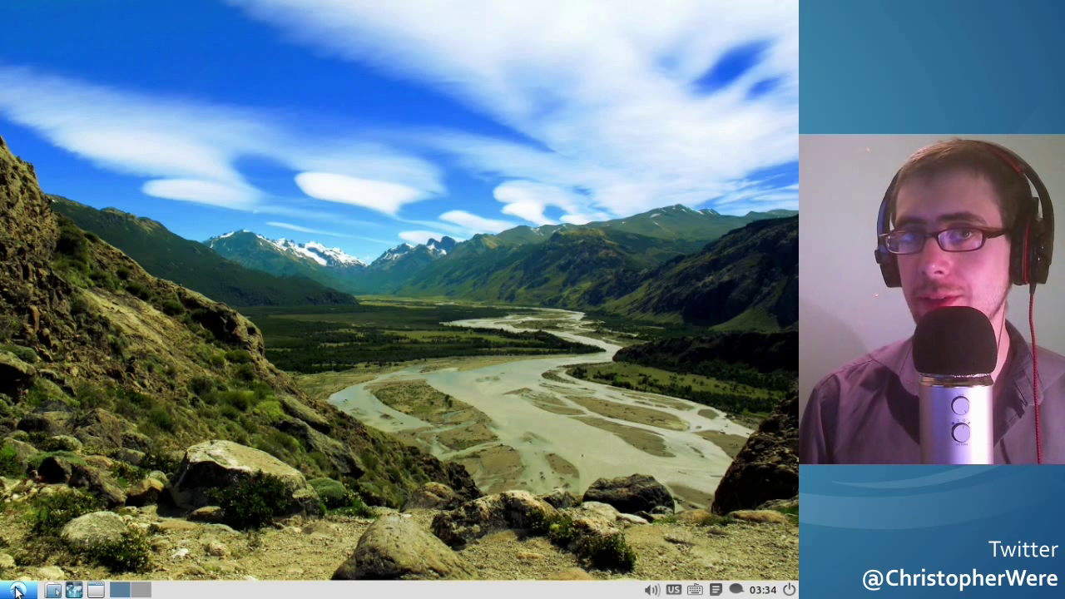
click(16, 591)
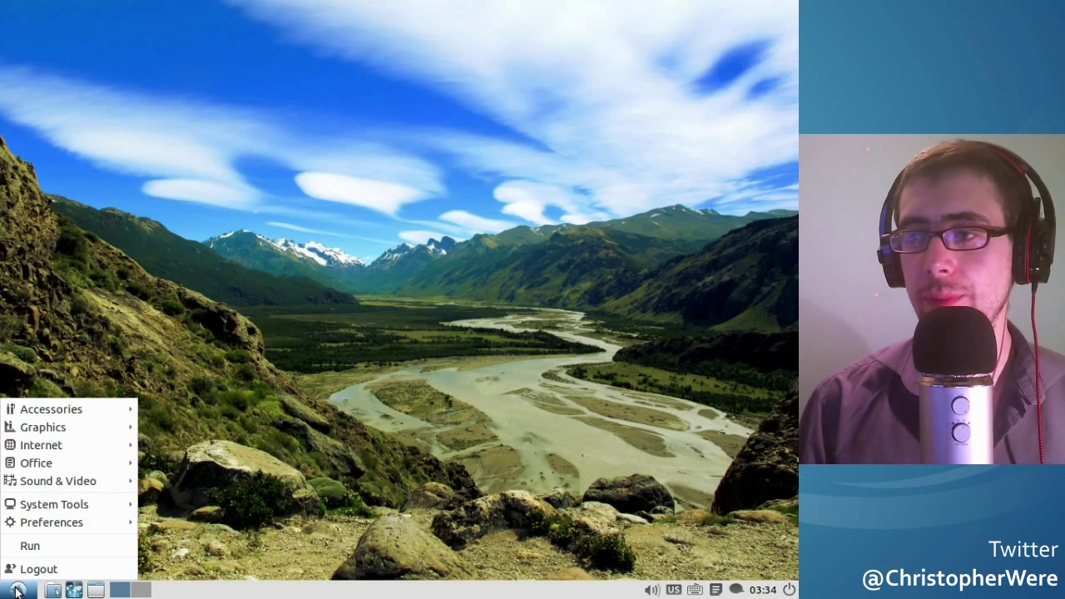
mouse_move(32, 448)
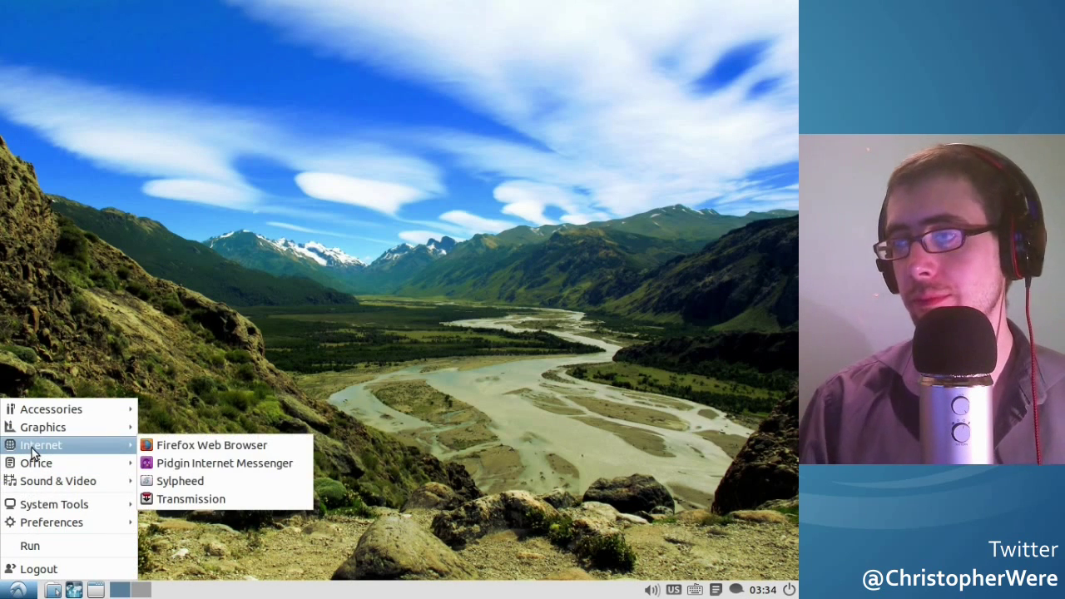
click(170, 447)
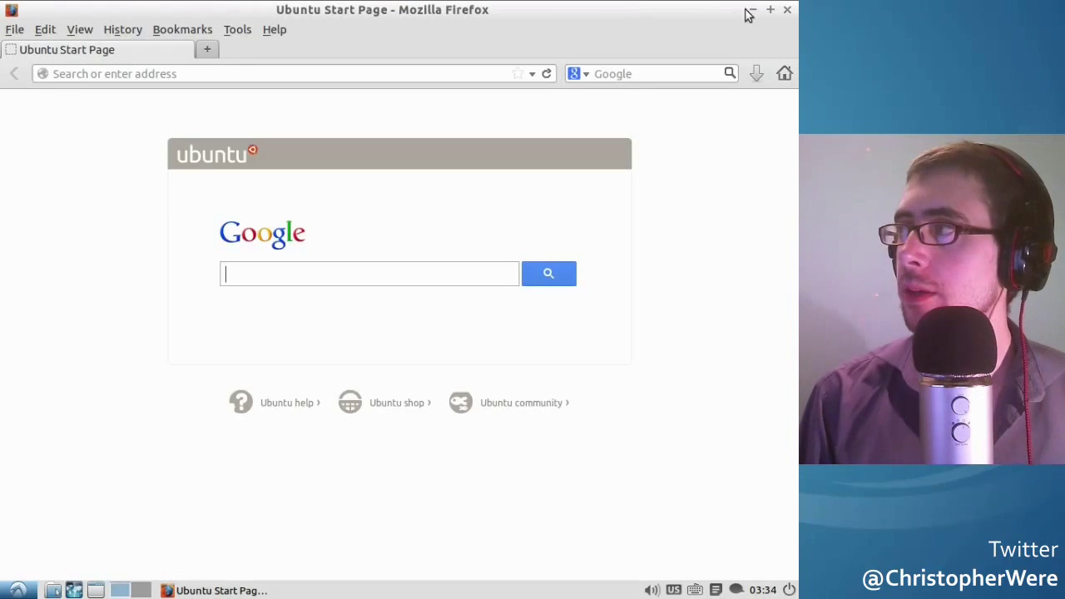
click(786, 10)
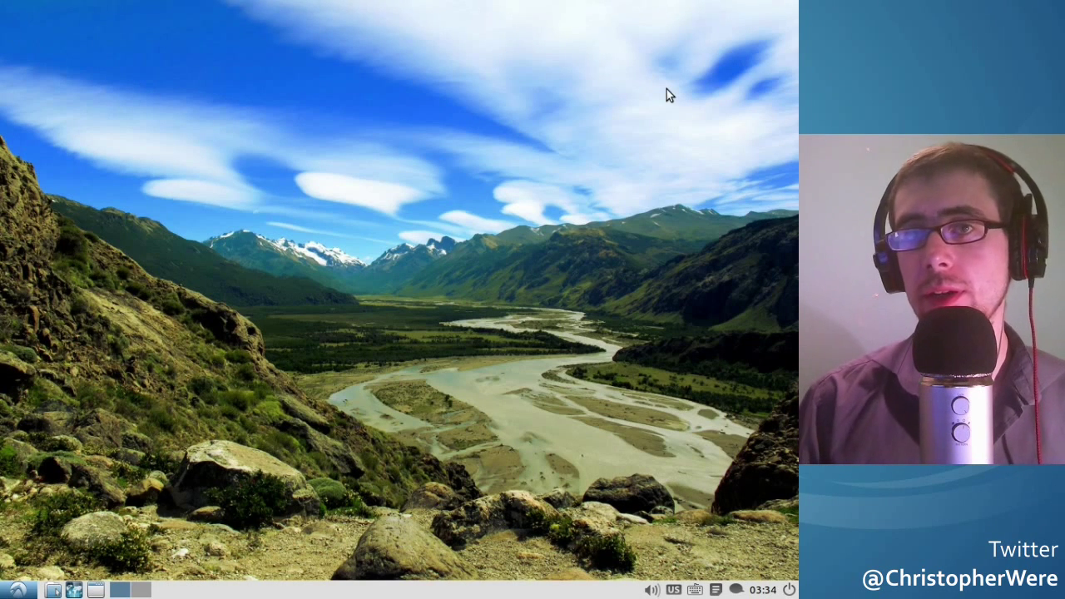
Drag a selection box on the desktop, then open, close and reopen the applications menu.
drag(507, 156, 332, 251)
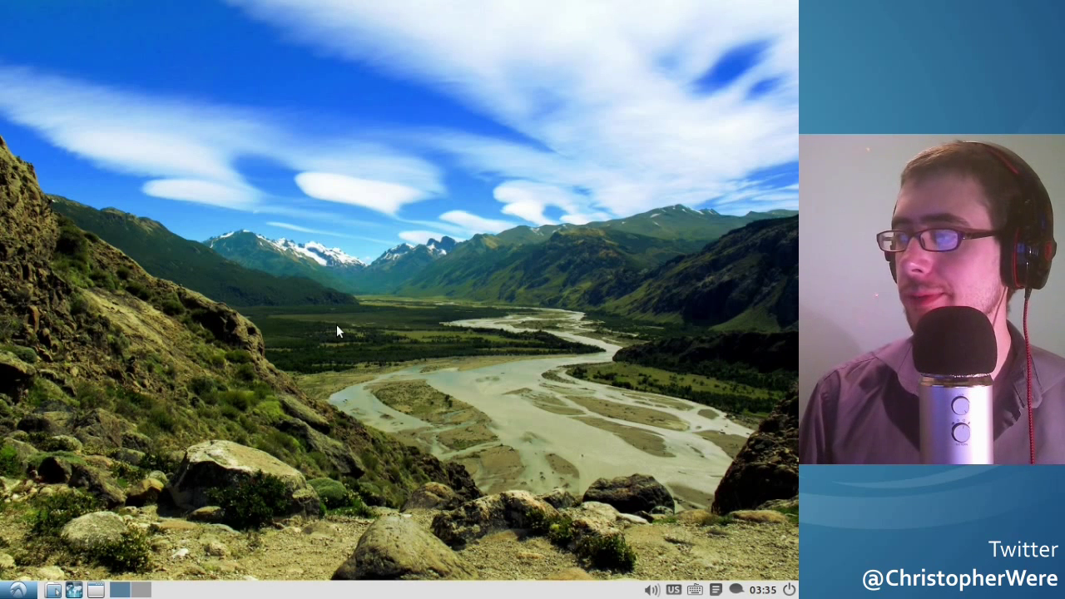
click(19, 589)
click(179, 246)
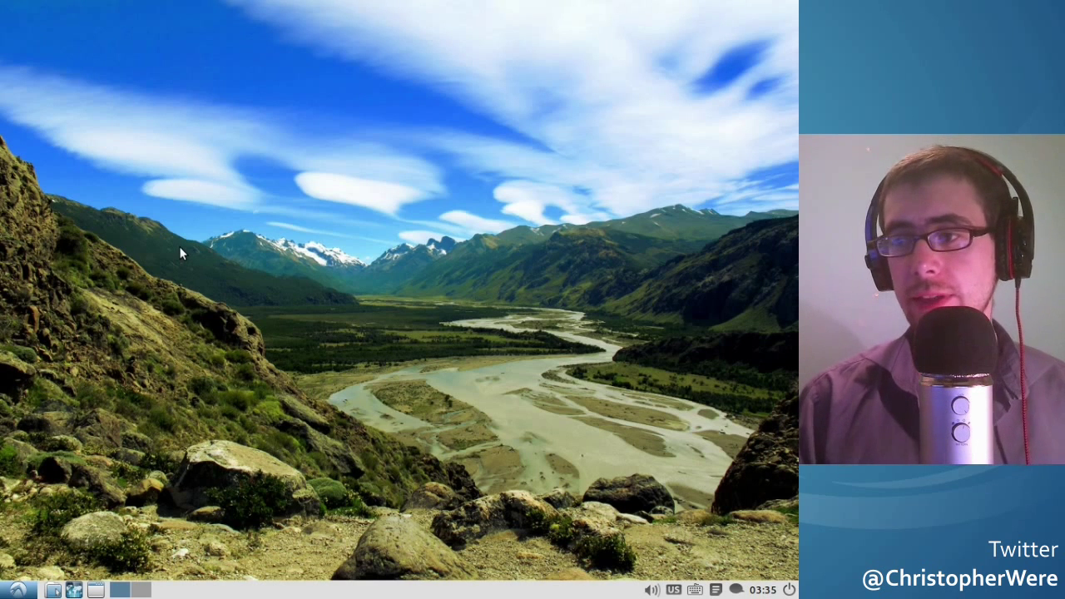
click(19, 589)
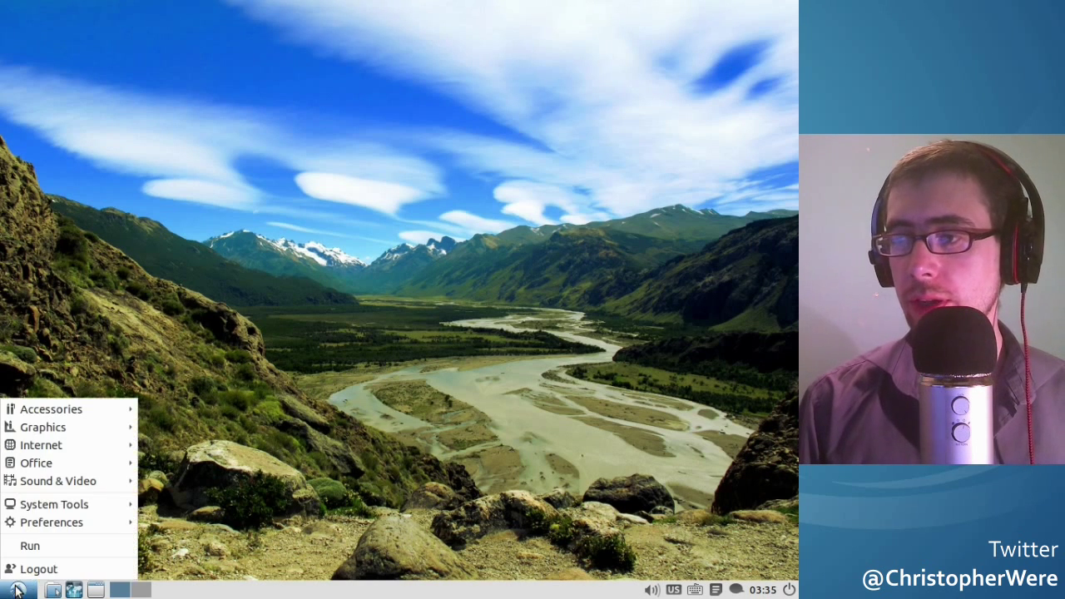
Dismiss the applications menu, reopen and close it again, leaving the bare mountain-valley desktop.
click(253, 497)
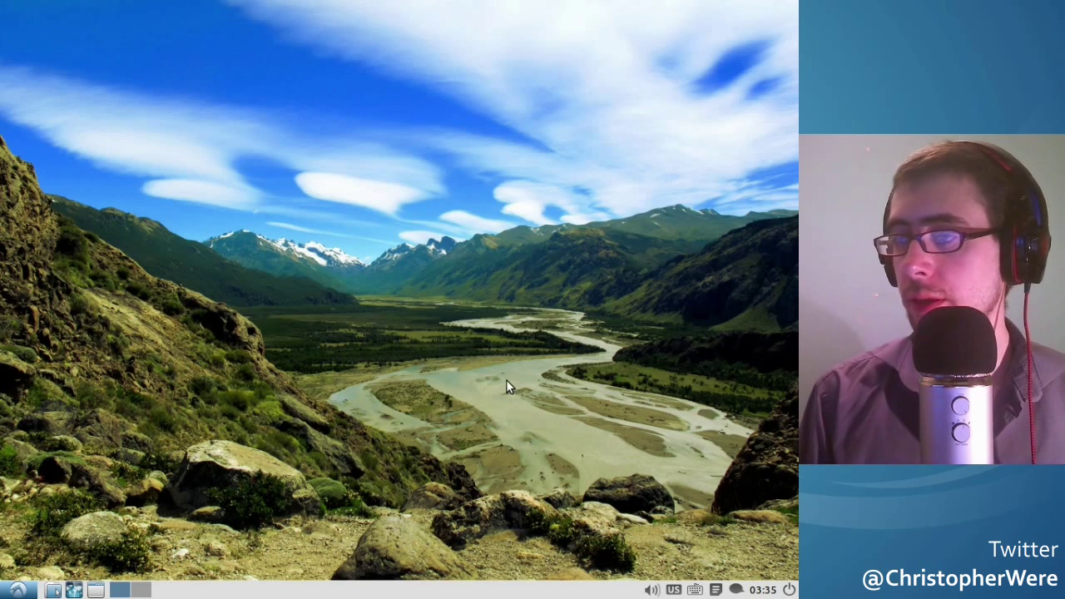
click(17, 589)
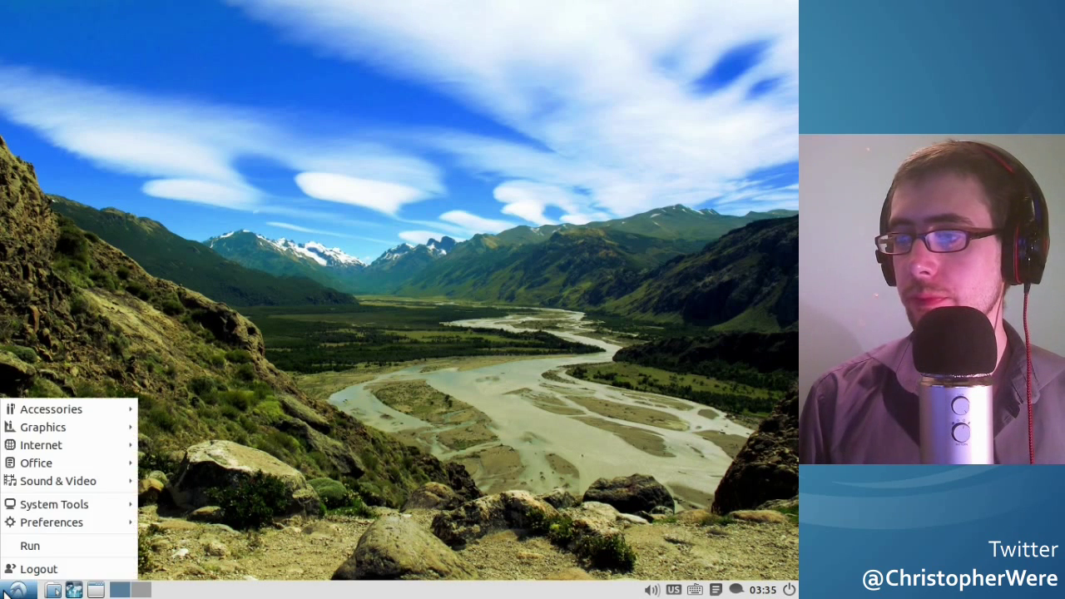
click(17, 589)
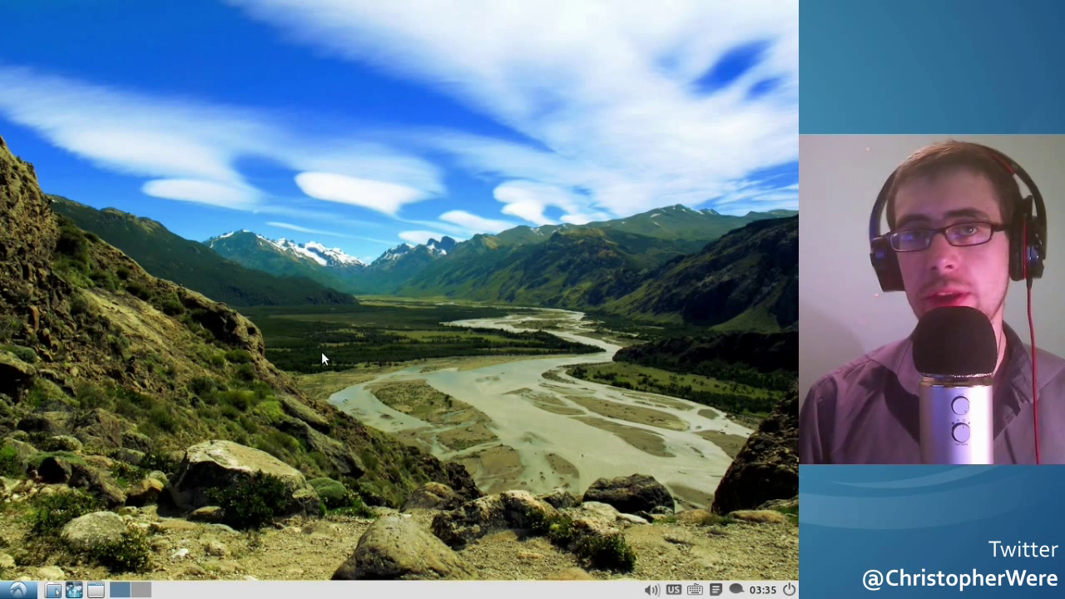